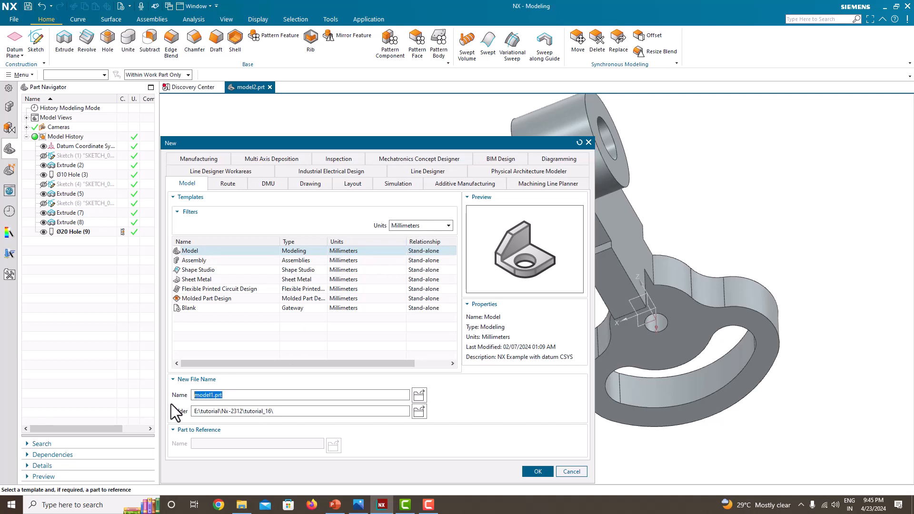
# Create a millimetre Model part named model1.prt and arrange its window beside the narrowed reference drawing image.
pyautogui.click(538, 472)
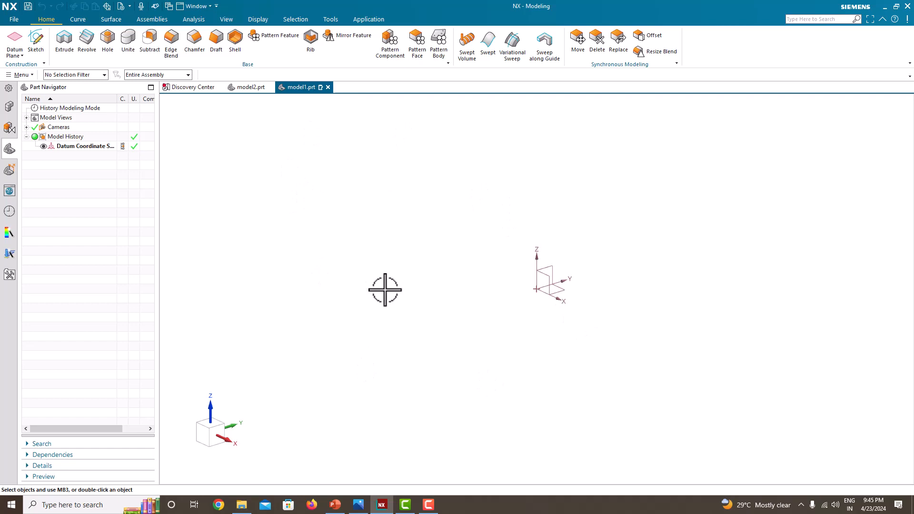
pyautogui.press('super+Right')
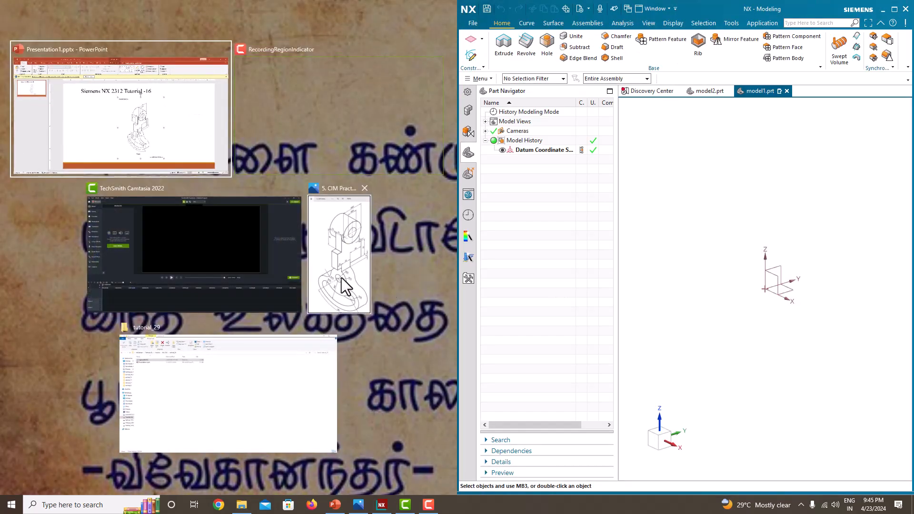
pyautogui.click(345, 286)
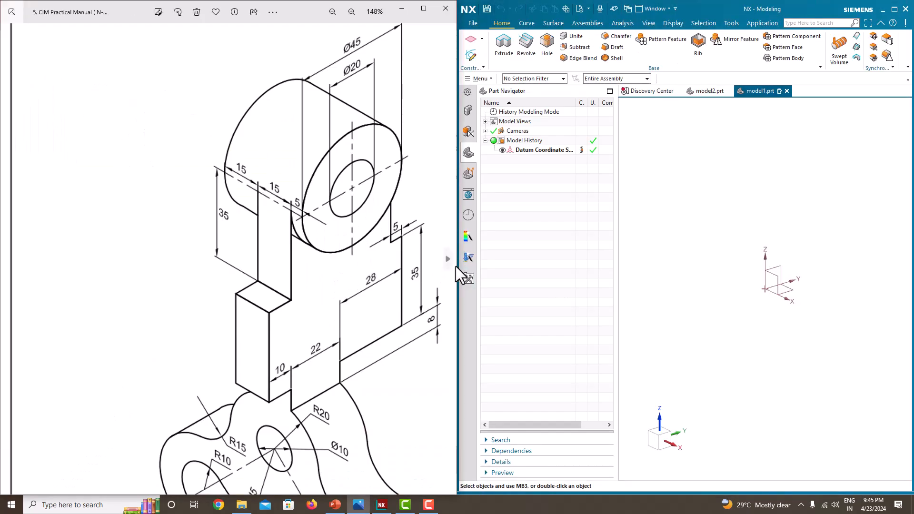
pyautogui.moveTo(456, 267); pyautogui.dragTo(123, 234)
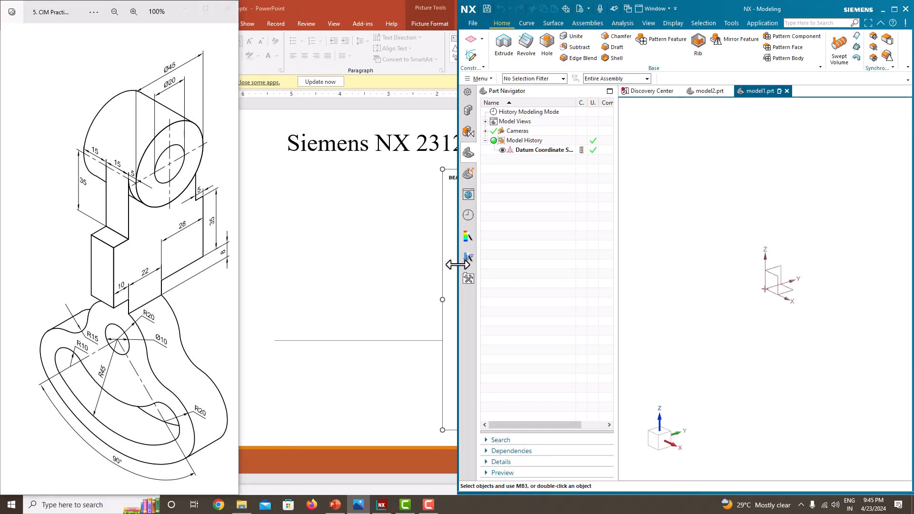
pyautogui.moveTo(457, 266); pyautogui.dragTo(240, 241)
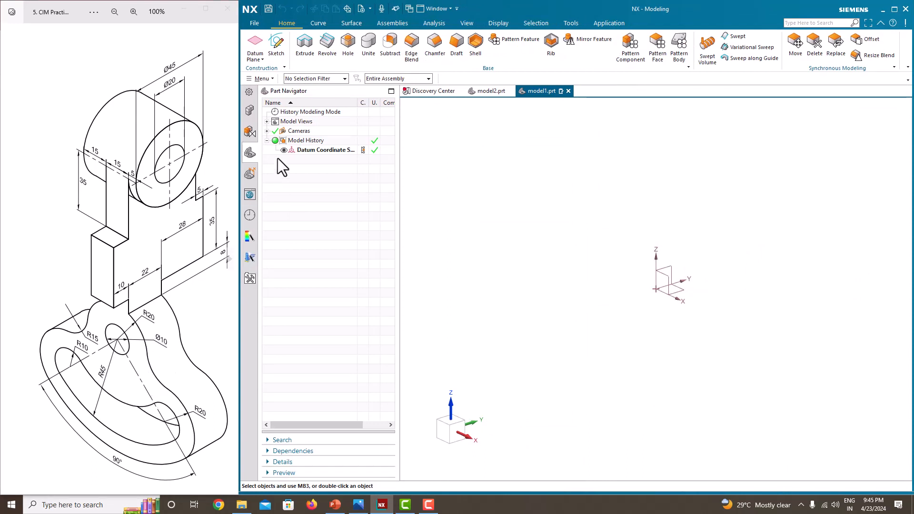
# Create a new sketch on the Front principal plane.
pyautogui.click(277, 47)
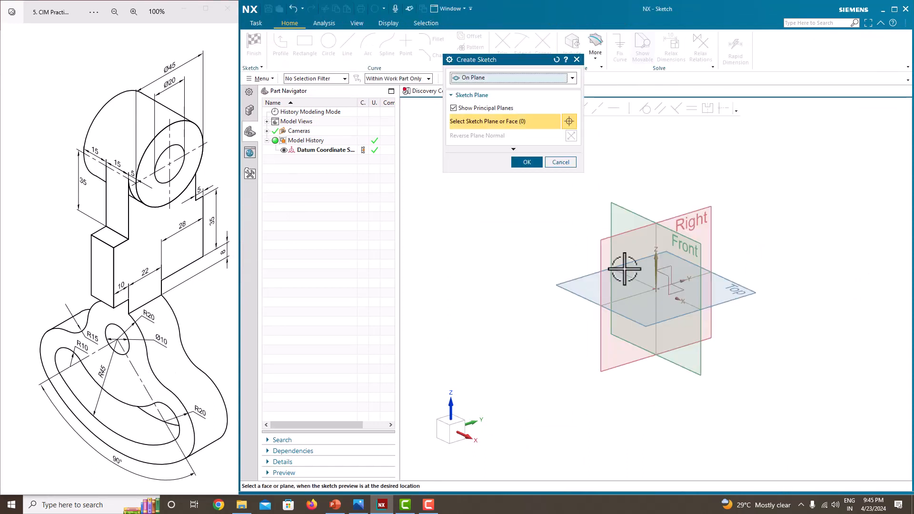
pyautogui.click(696, 239)
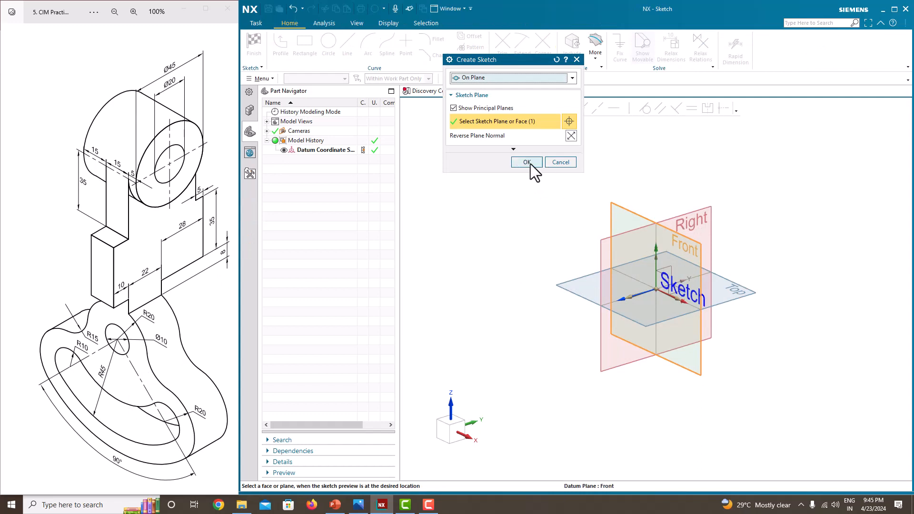
pyautogui.click(527, 163)
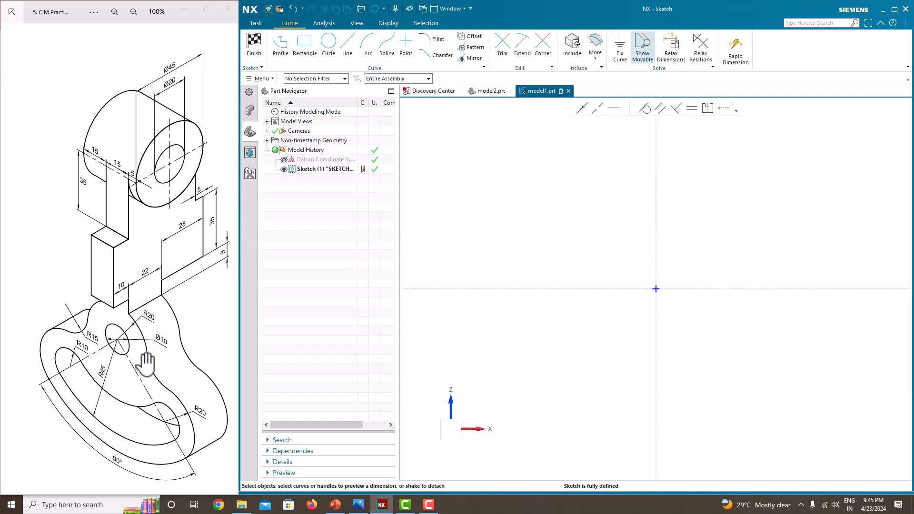
# Sketch a circle about 108 mm in diameter centred on the sketch origin.
pyautogui.scroll(2, 140, 339)
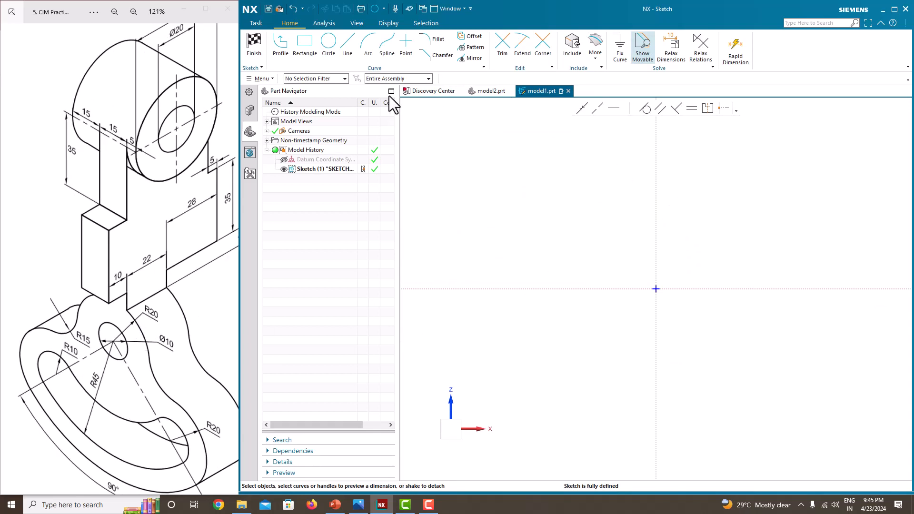
pyautogui.click(328, 45)
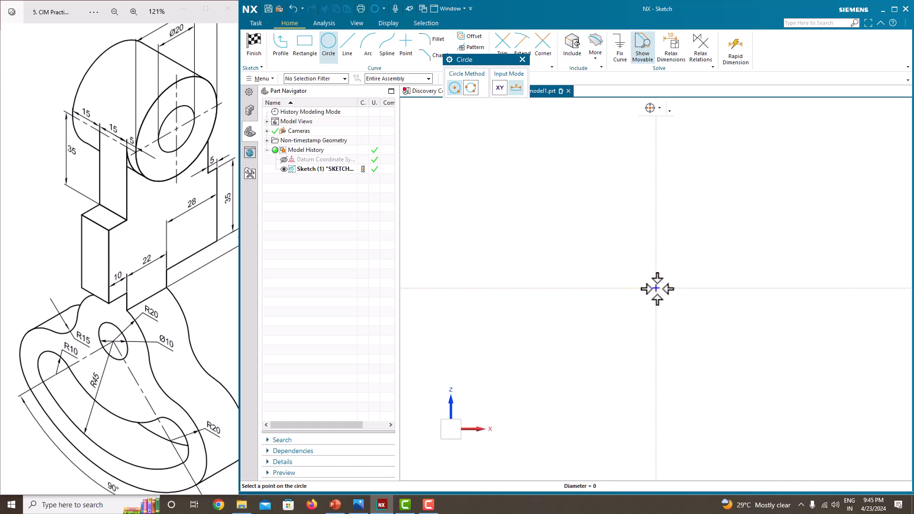
pyautogui.click(656, 288)
pyautogui.click(606, 249)
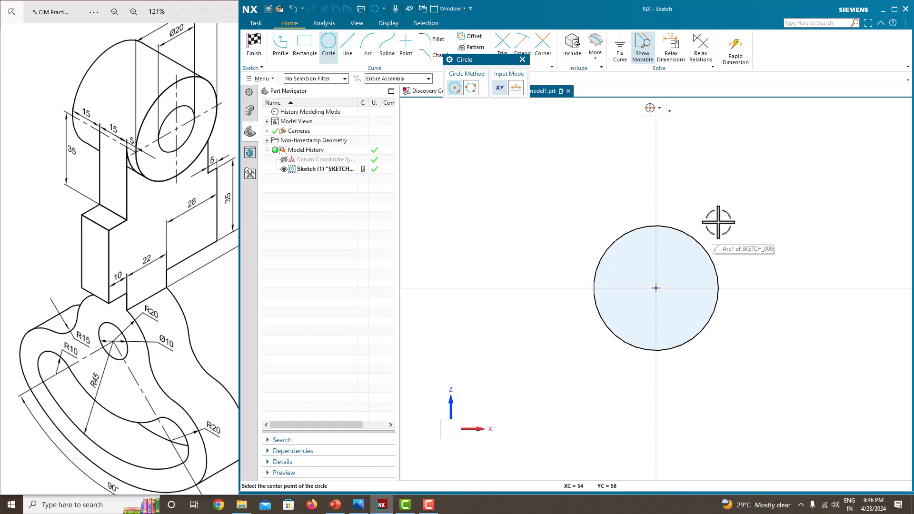
pyautogui.press('Escape')
# Dimension the circle's diameter as 40 mm and accept scaling the entire sketch.
pyautogui.click(701, 239)
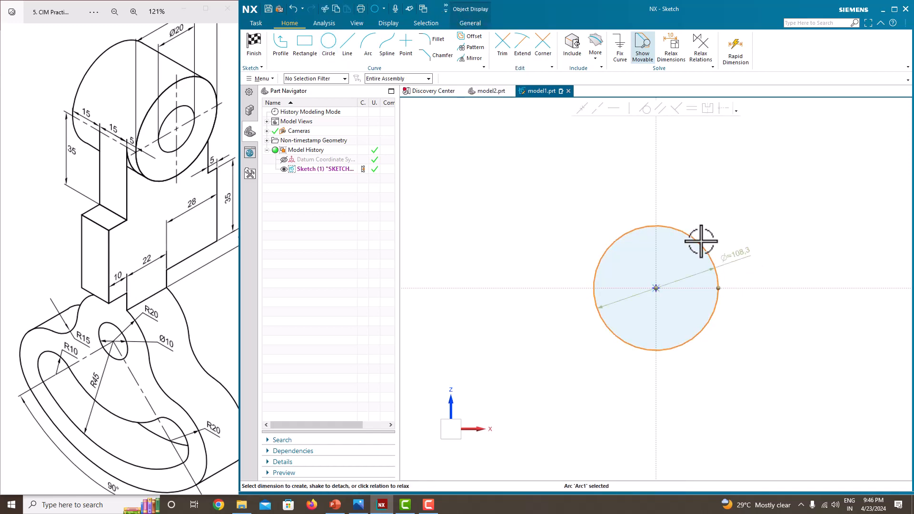
pyautogui.click(740, 257)
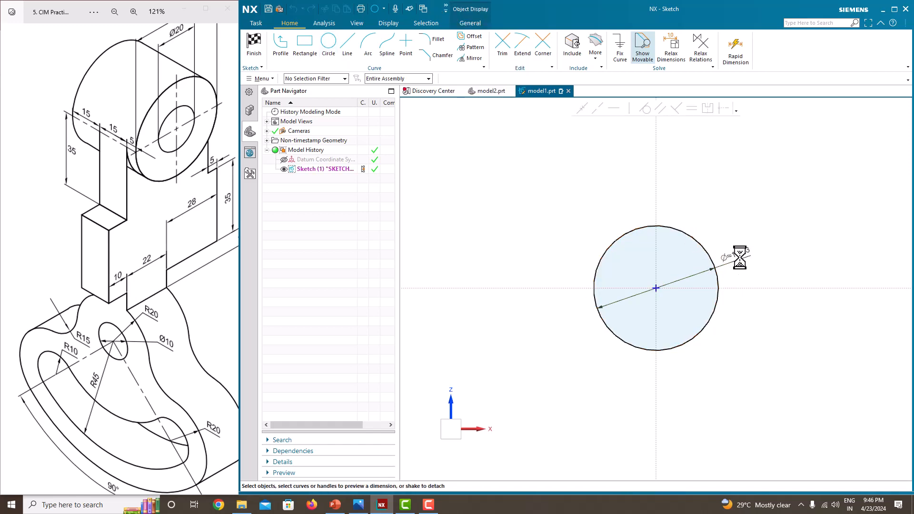
pyautogui.write('40')
pyautogui.press('Return')
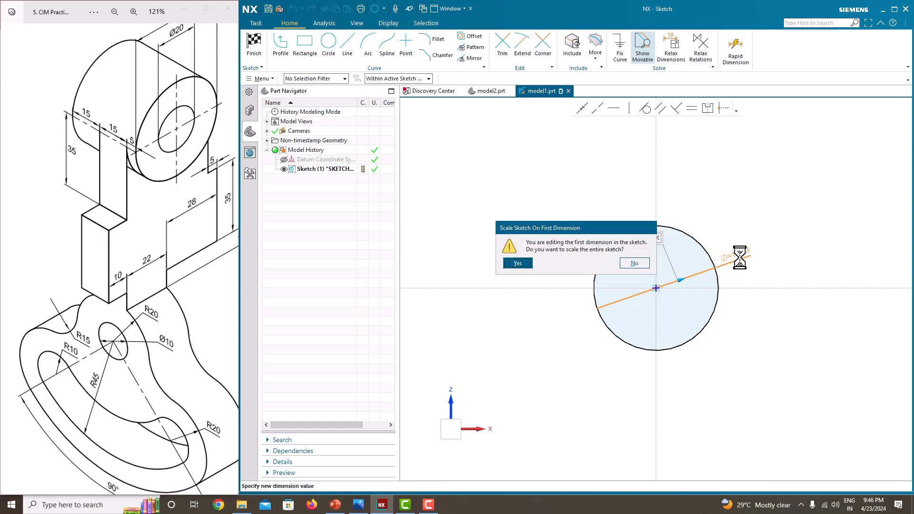
pyautogui.click(518, 263)
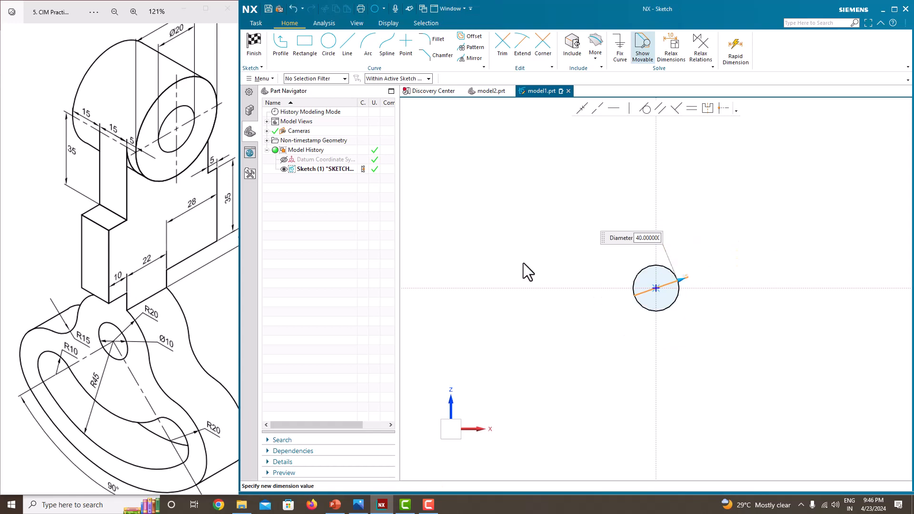
pyautogui.press('Return')
# Draw a line about 74 mm long from the circle's centre, sloping down to the right about 35° below the horizontal axis.
pyautogui.scroll(5, 681, 286)
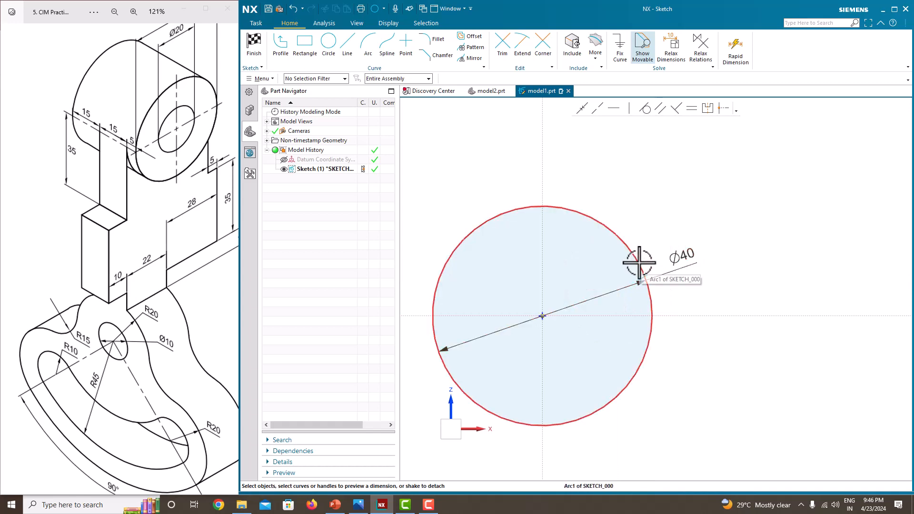
pyautogui.rightClick(674, 204)
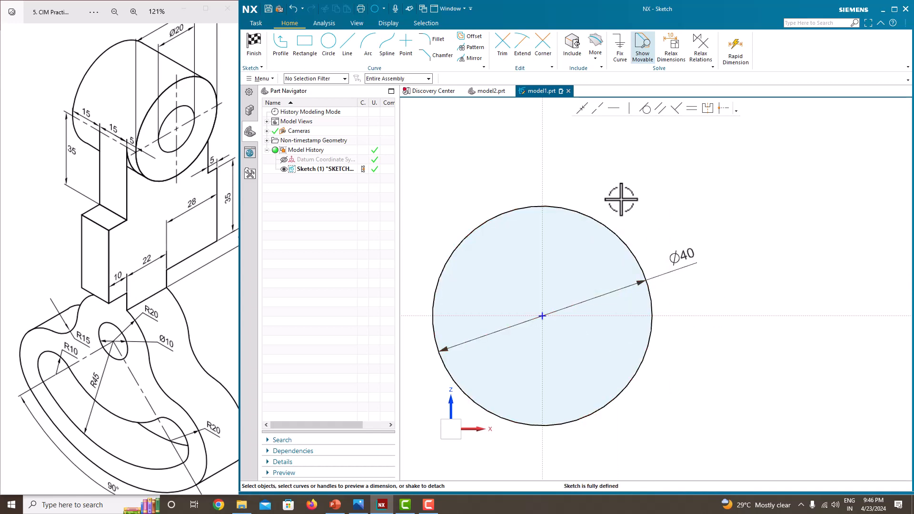
pyautogui.scroll(-3, 614, 197)
pyautogui.scroll(-2, 618, 300)
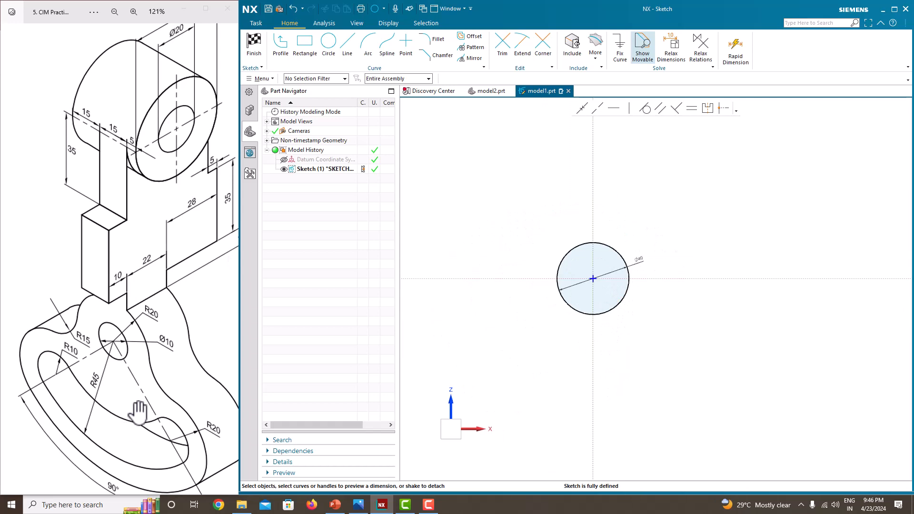
pyautogui.scroll(-2, 138, 412)
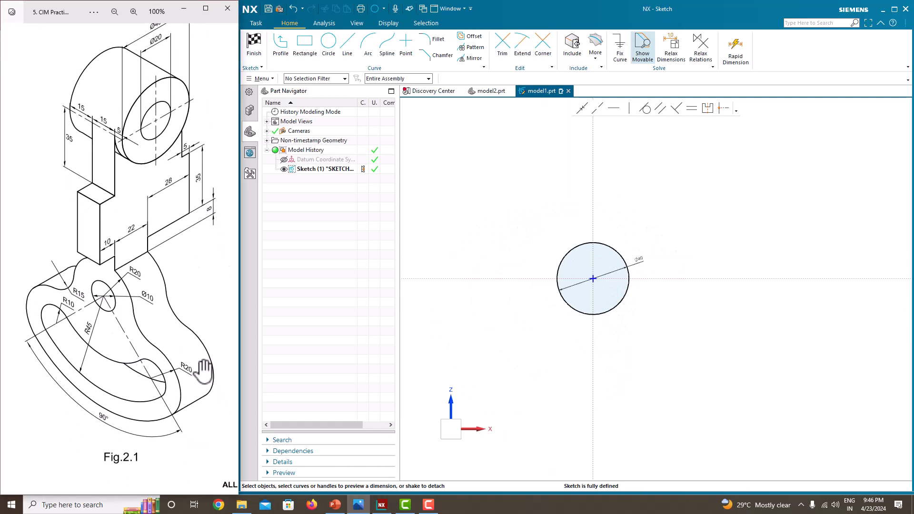
pyautogui.click(280, 44)
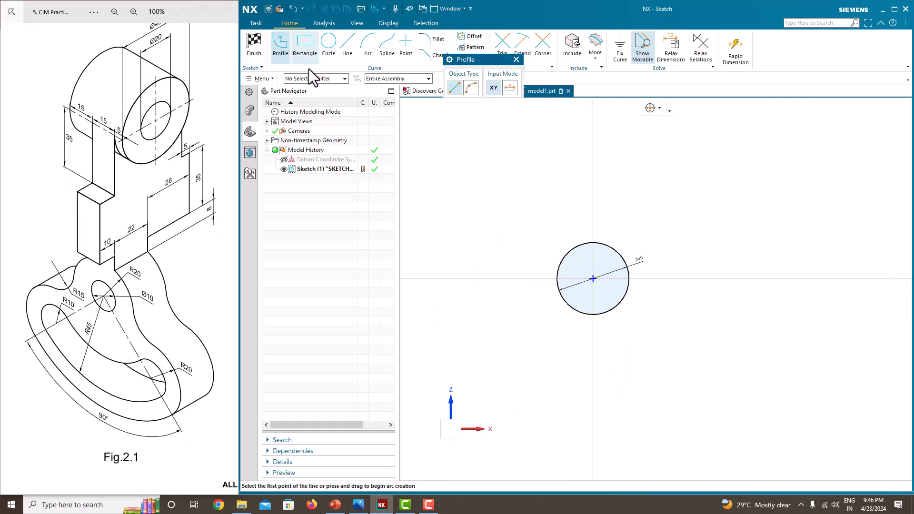
pyautogui.scroll(2, 595, 281)
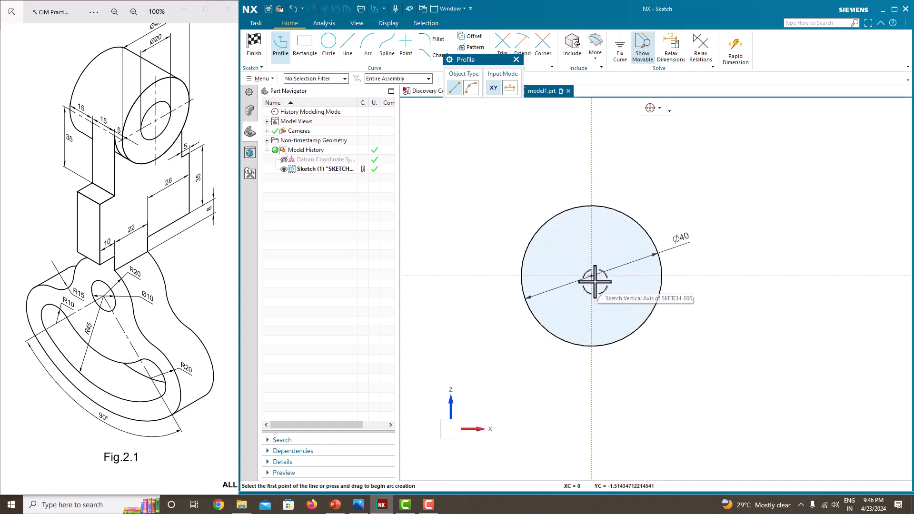
pyautogui.click(592, 277)
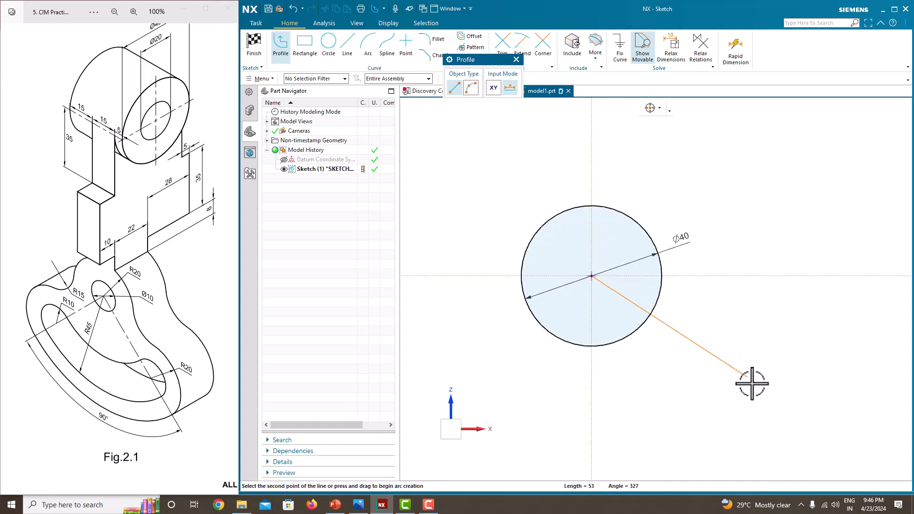
pyautogui.click(804, 425)
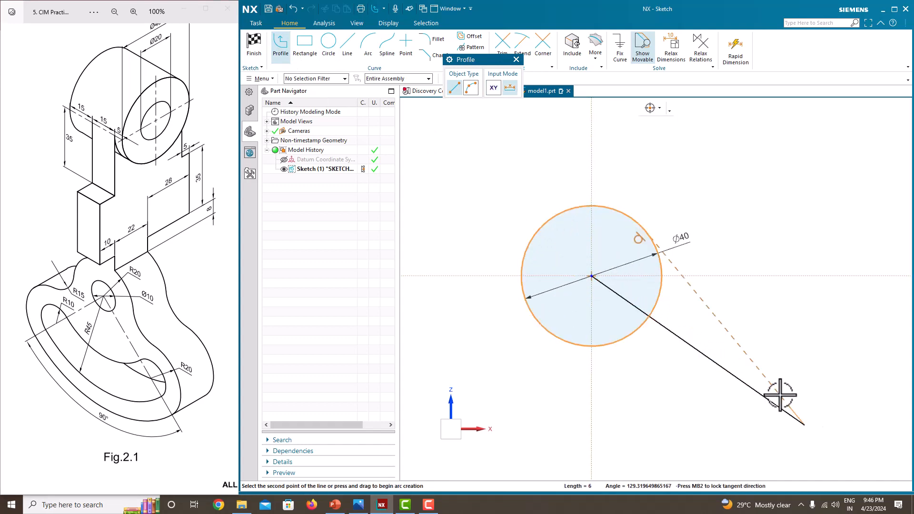
pyautogui.middleClick(743, 323)
pyautogui.middleClick(743, 323)
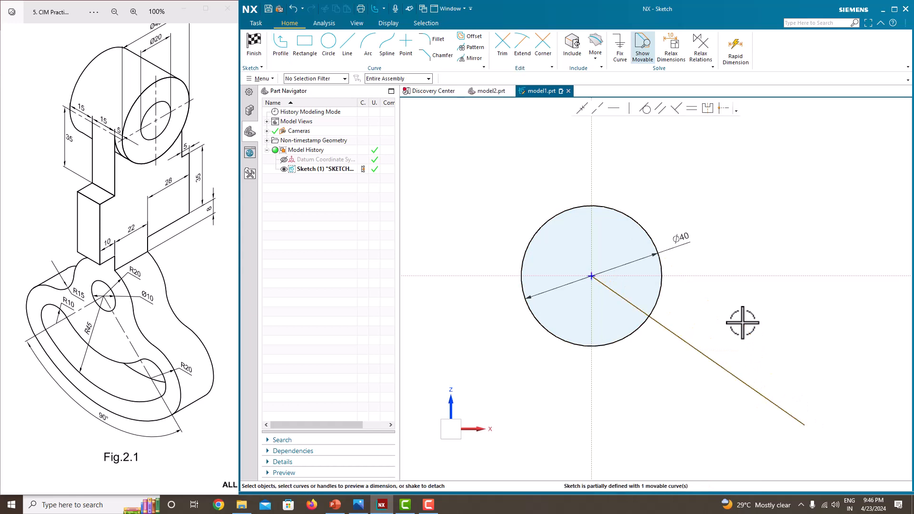
# Add an aligned length dimension to the sloping line, keeping its drawn length.
pyautogui.click(713, 358)
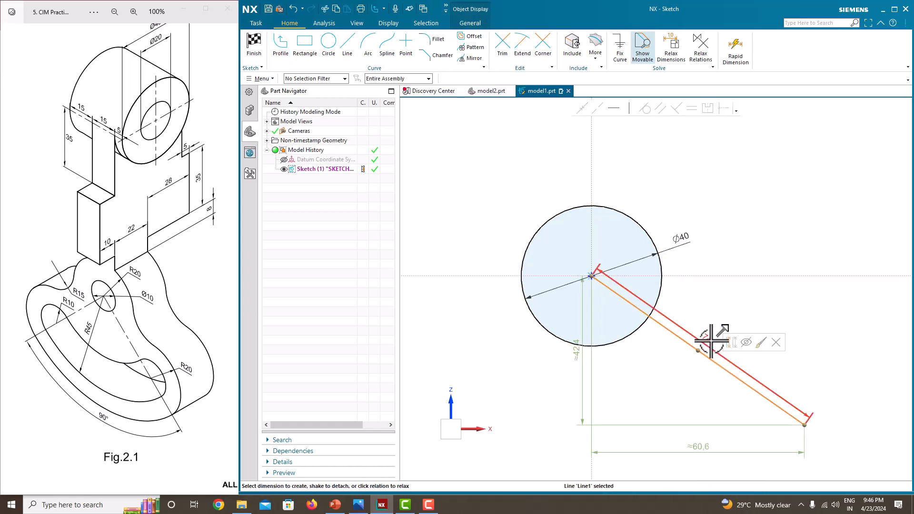
pyautogui.click(712, 341)
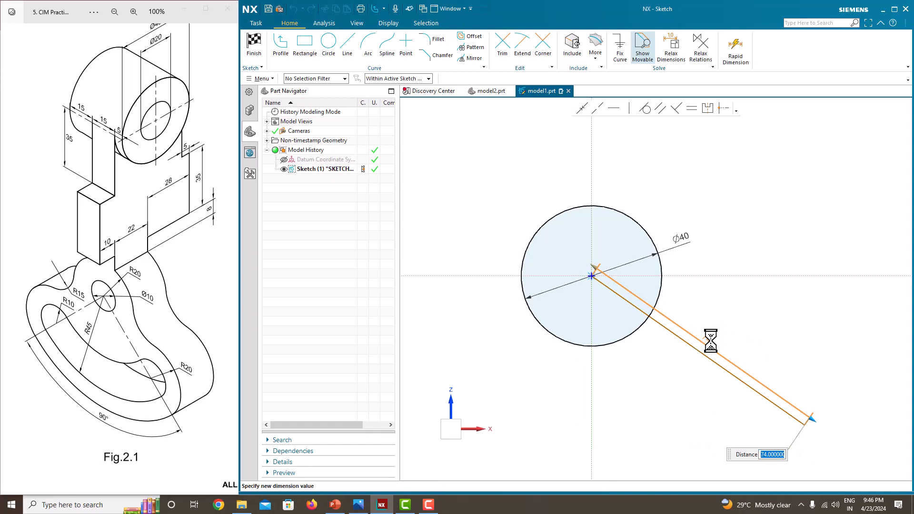
pyautogui.middleClick(748, 328)
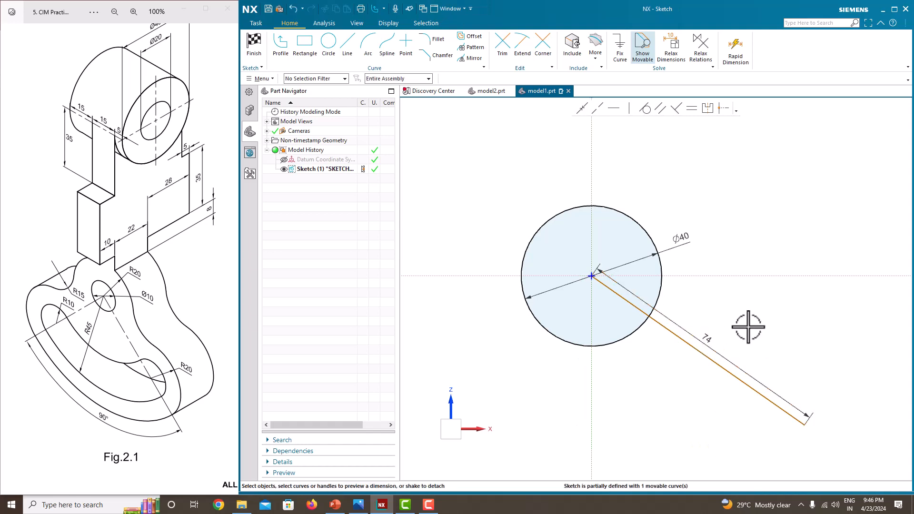
pyautogui.click(708, 340)
pyautogui.click(700, 307)
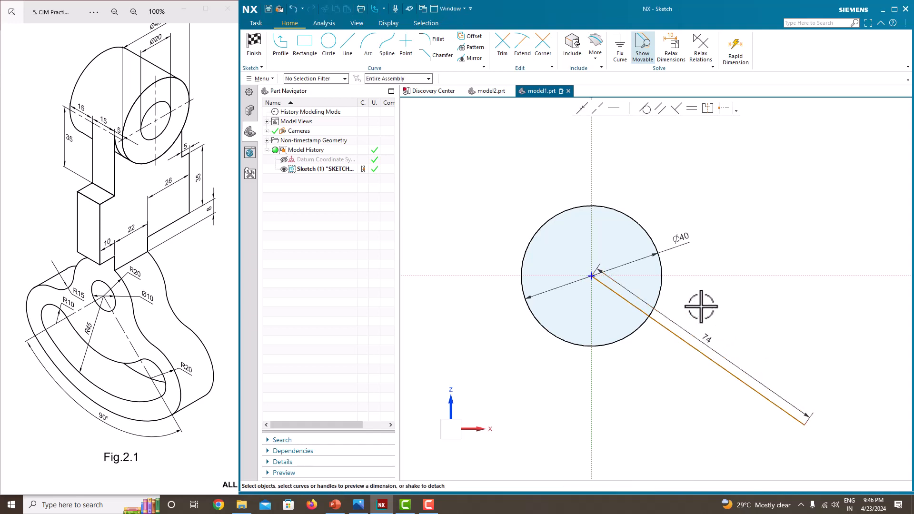
# Dimension the acute angle between the sloping line and the horizontal sketch axis as 45°.
pyautogui.click(696, 276)
pyautogui.click(672, 331)
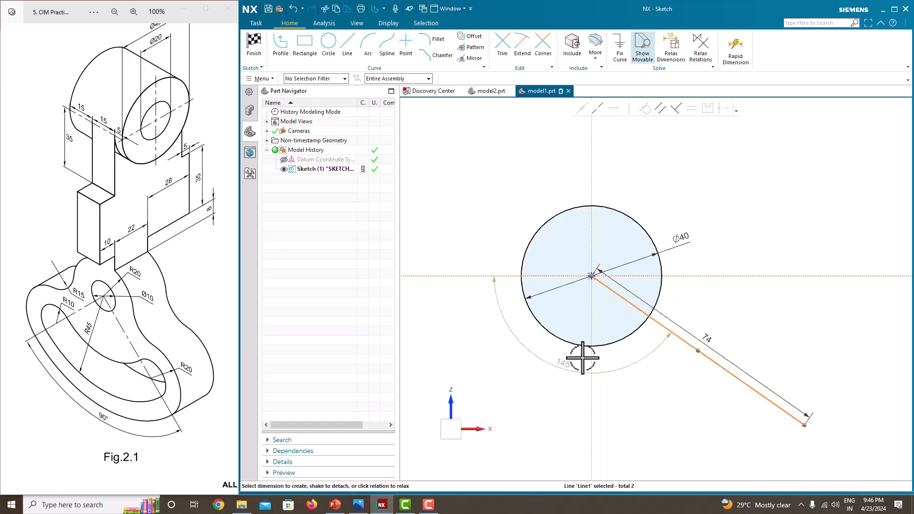
pyautogui.moveTo(571, 364); pyautogui.dragTo(674, 312)
pyautogui.click(682, 310)
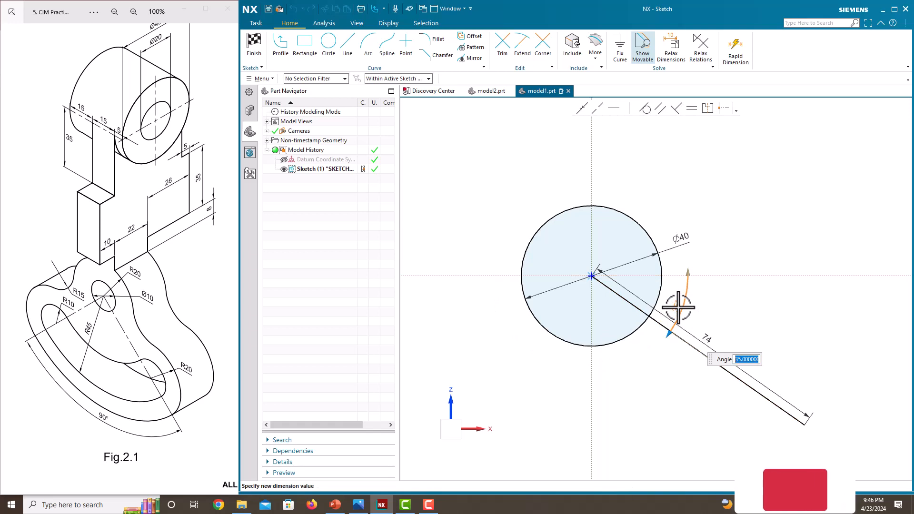
pyautogui.write('45')
pyautogui.press('Return')
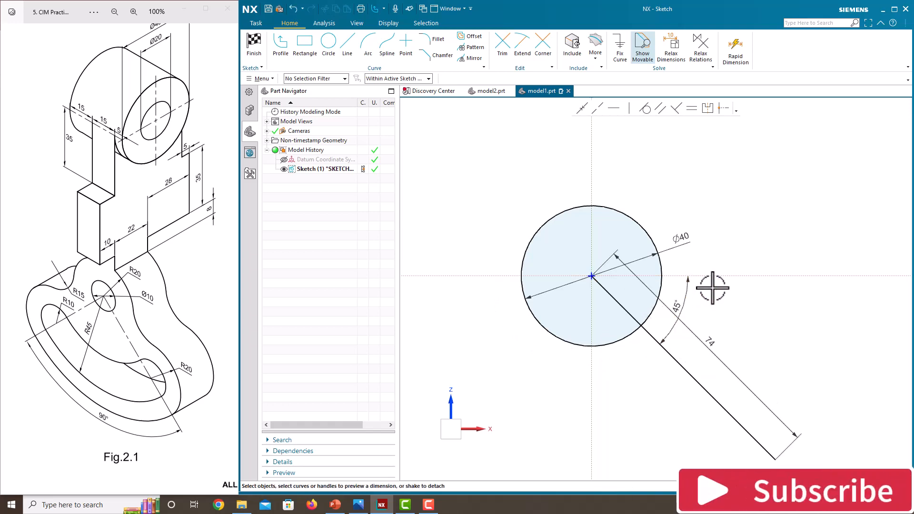
# Mirror the sloping line about the vertical sketch axis.
pyautogui.scroll(-2, 663, 327)
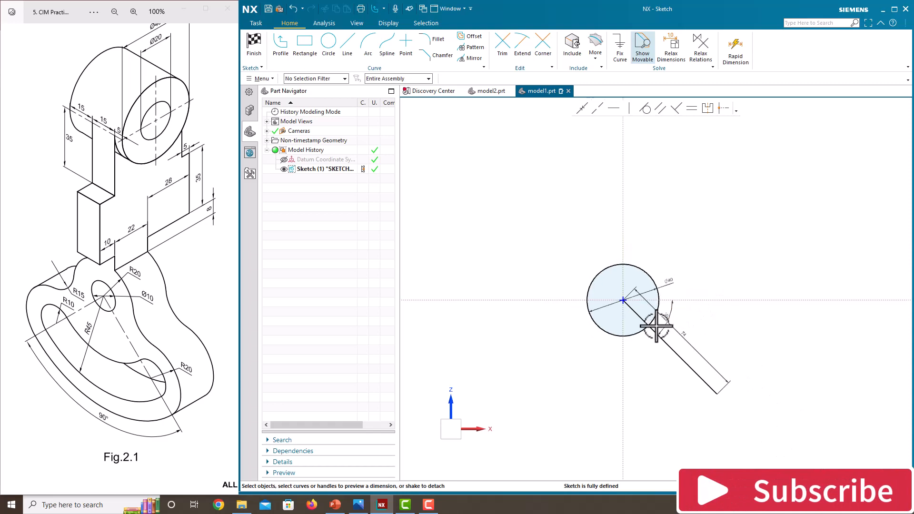
pyautogui.click(673, 348)
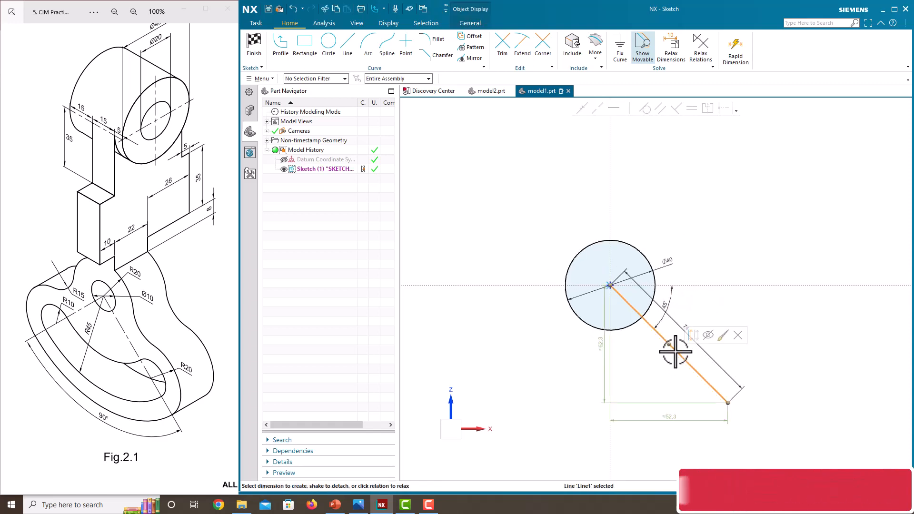
pyautogui.click(468, 58)
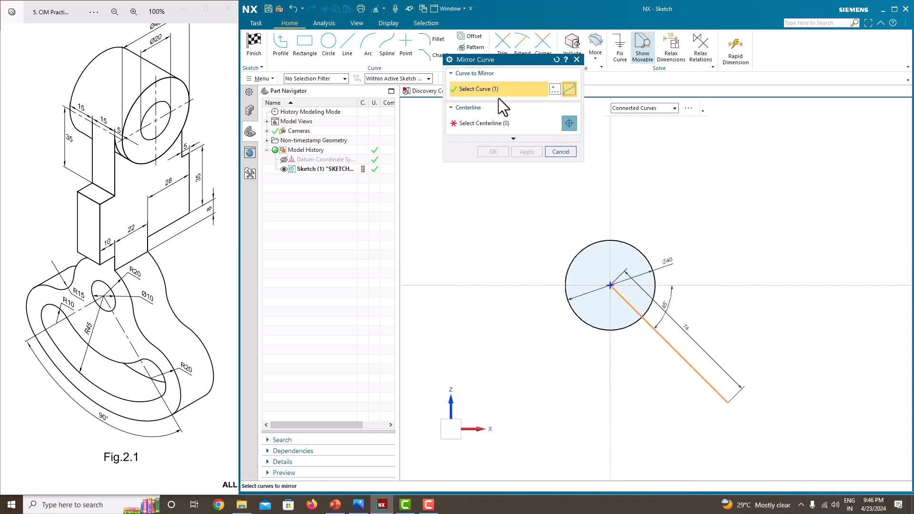
pyautogui.click(610, 212)
pyautogui.click(495, 152)
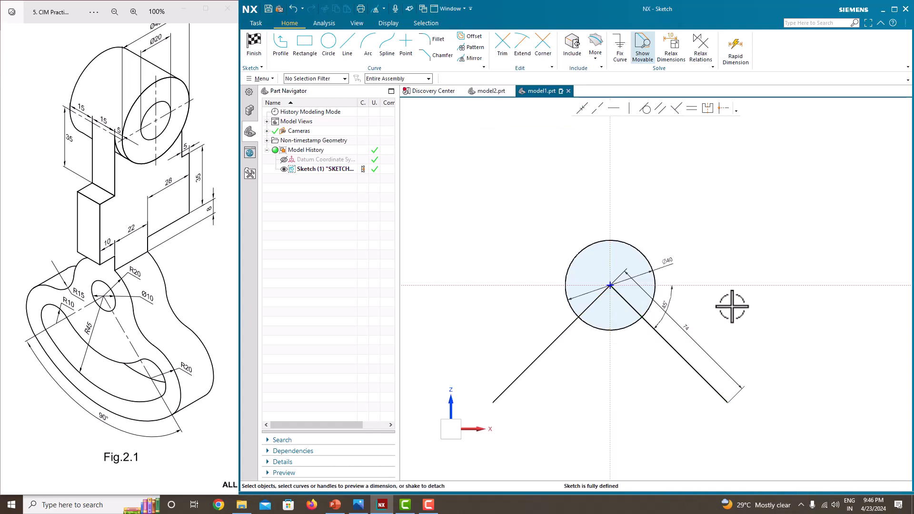
# Convert both 45° sloping lines into reference lines.
pyautogui.click(670, 351)
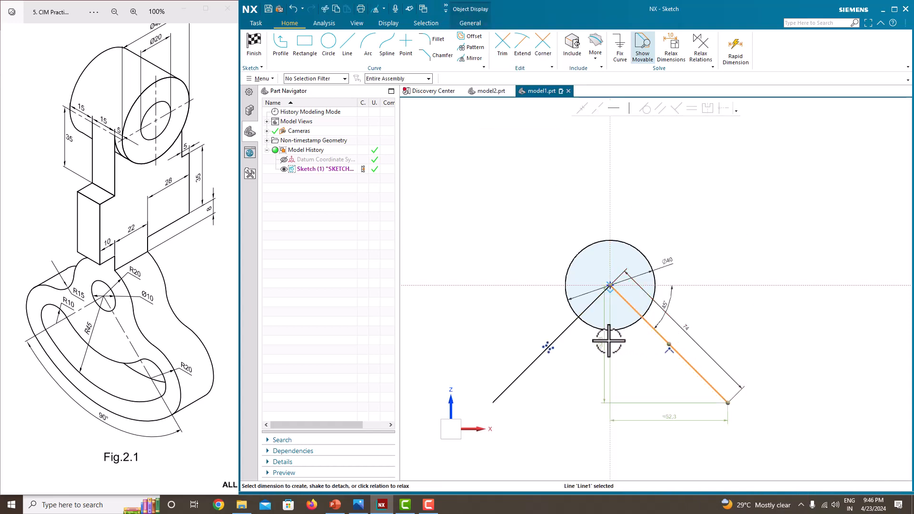
pyautogui.click(562, 334)
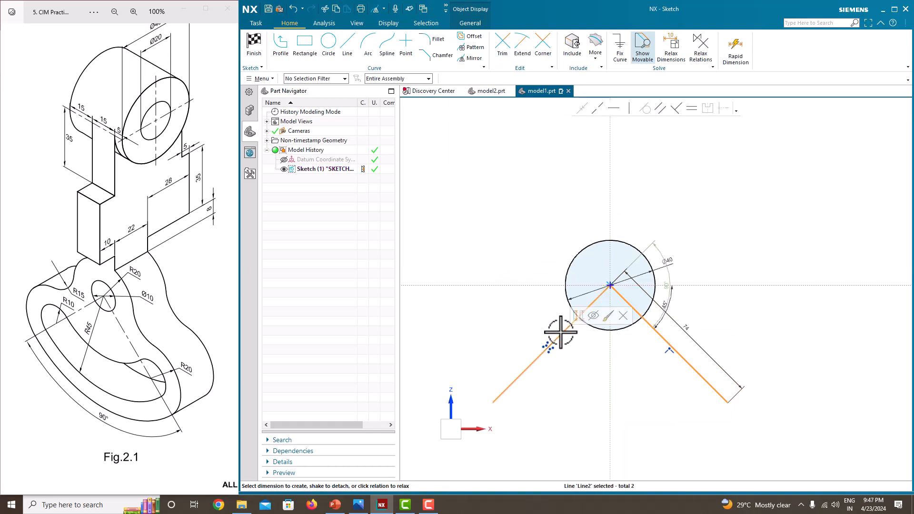
pyautogui.click(577, 315)
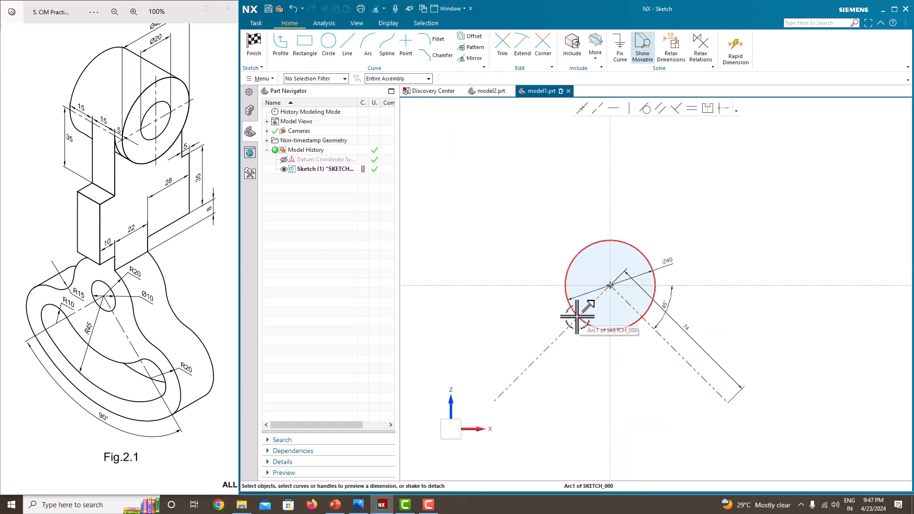
# Fix both sloping reference lines in place with Fix Curve.
pyautogui.click(561, 334)
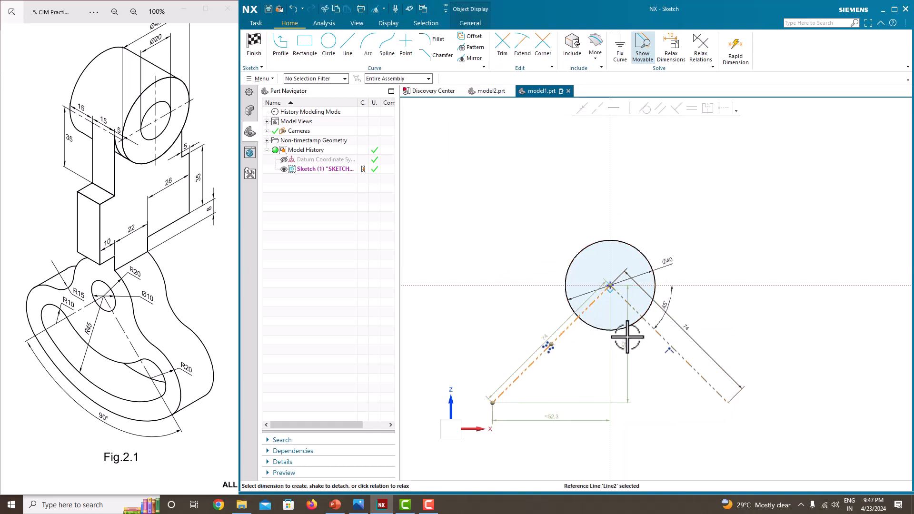
pyautogui.click(666, 338)
pyautogui.click(620, 47)
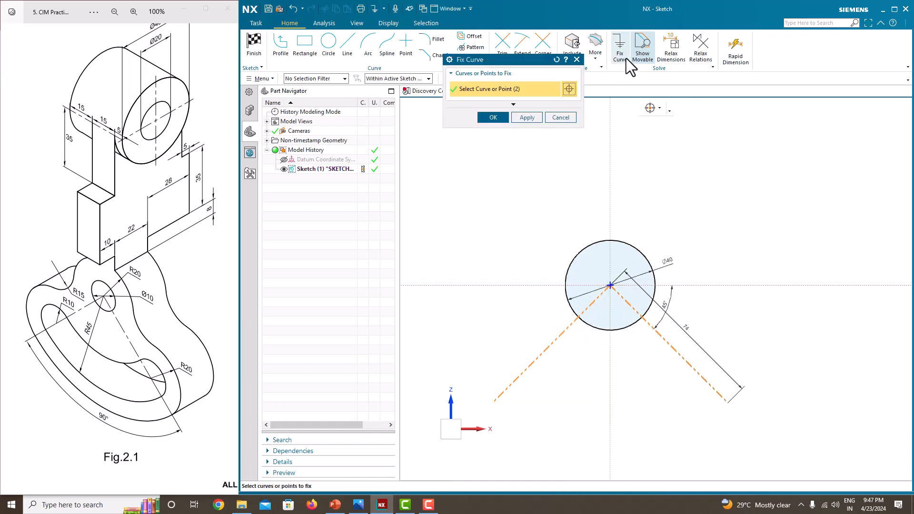
pyautogui.click(489, 118)
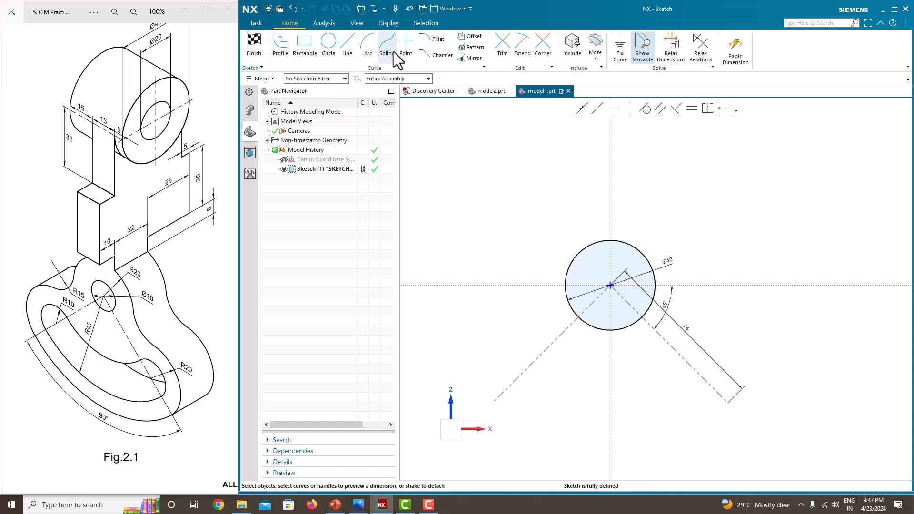
# Draw a centre-point arc of about 32 mm radius around the circle's centre, below the circle, spanning between the two reference lines.
pyautogui.click(369, 48)
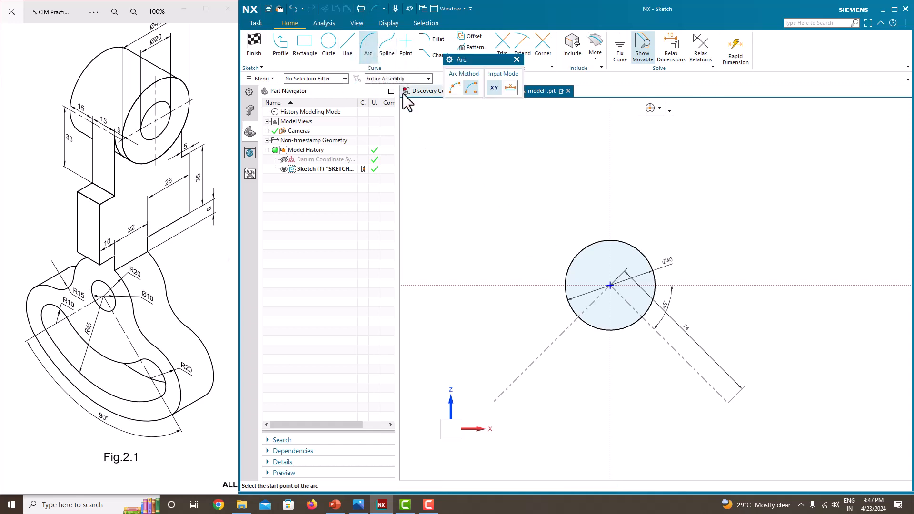
pyautogui.click(472, 90)
pyautogui.click(610, 286)
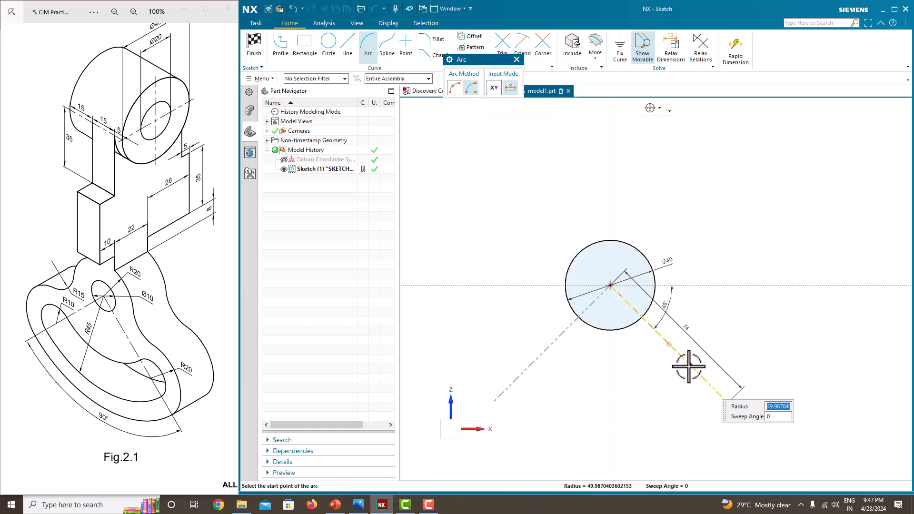
pyautogui.click(661, 337)
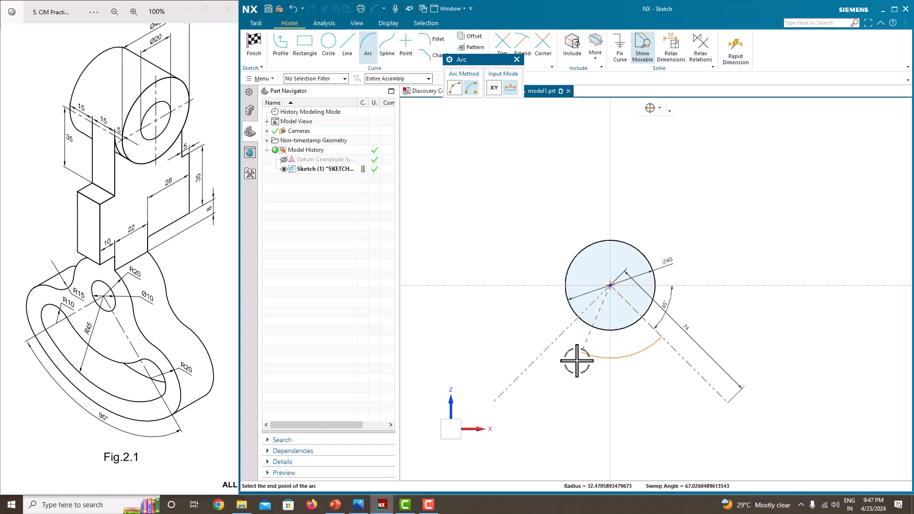
pyautogui.click(550, 349)
pyautogui.scroll(-1, 590, 366)
pyautogui.press('Escape')
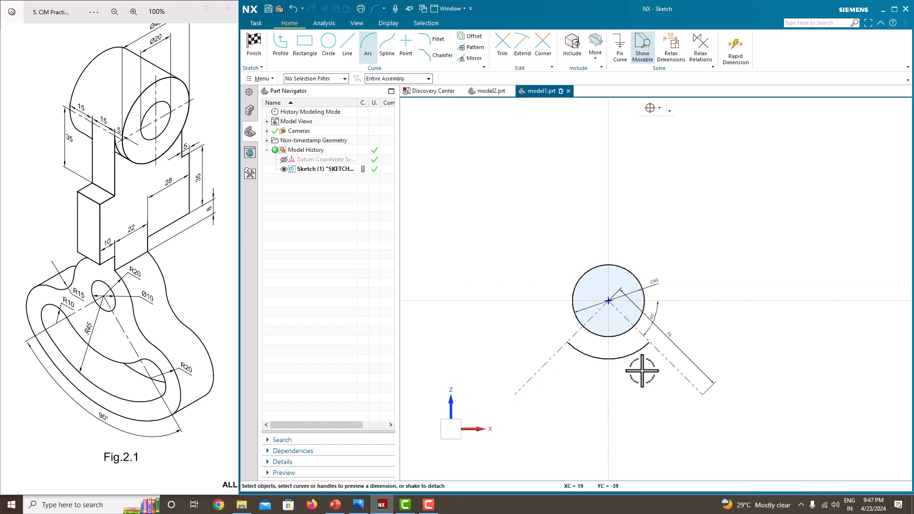
# Add a radius dimension to the arc below the circle and set it to 45 mm.
pyautogui.scroll(2, 641, 372)
pyautogui.click(617, 352)
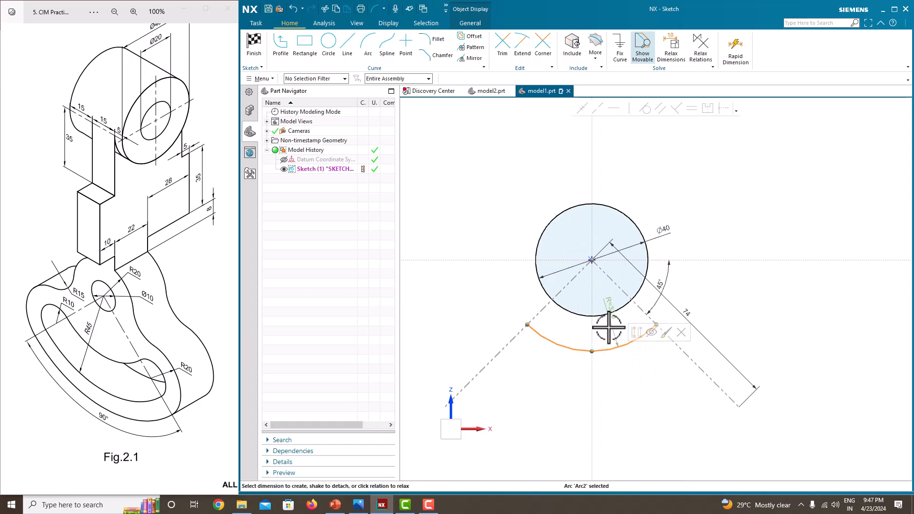
pyautogui.doubleClick(612, 314)
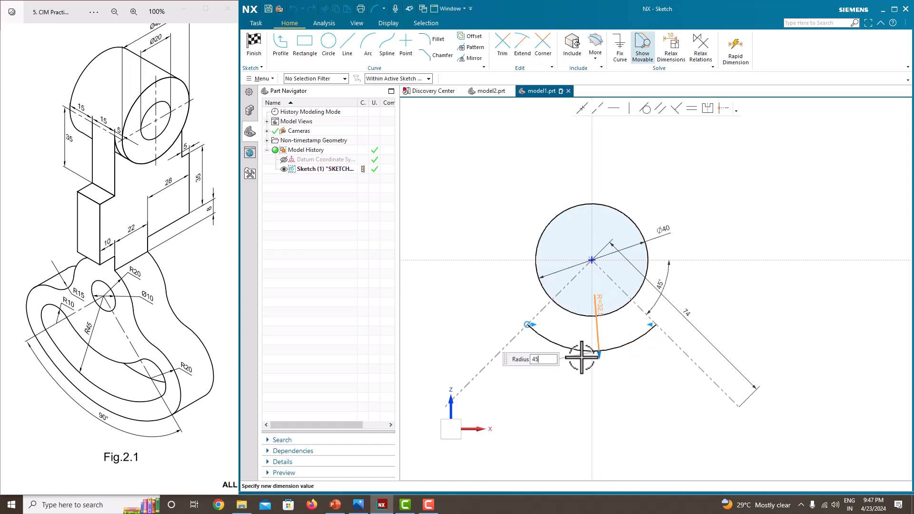
pyautogui.write('45')
pyautogui.press('Return')
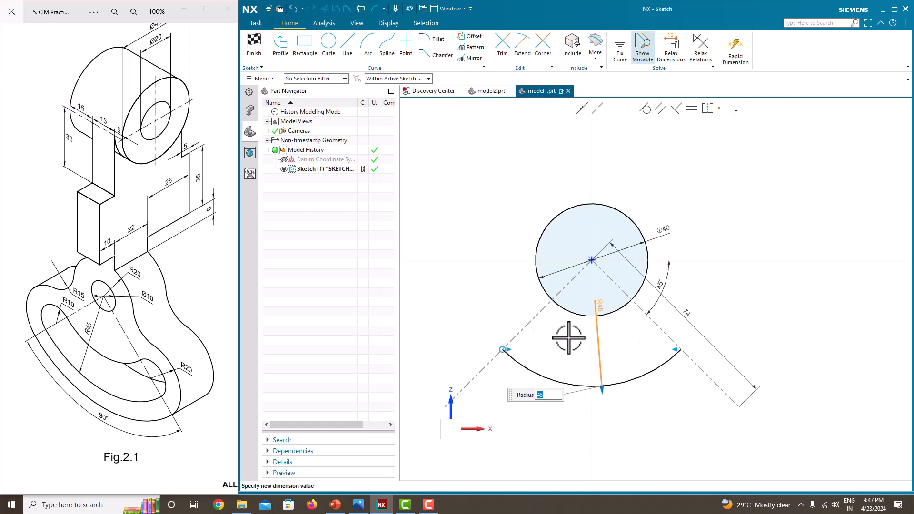
pyautogui.middleClick(569, 339)
pyautogui.scroll(4, 569, 339)
pyautogui.scroll(-4, 569, 338)
pyautogui.scroll(-2, 562, 394)
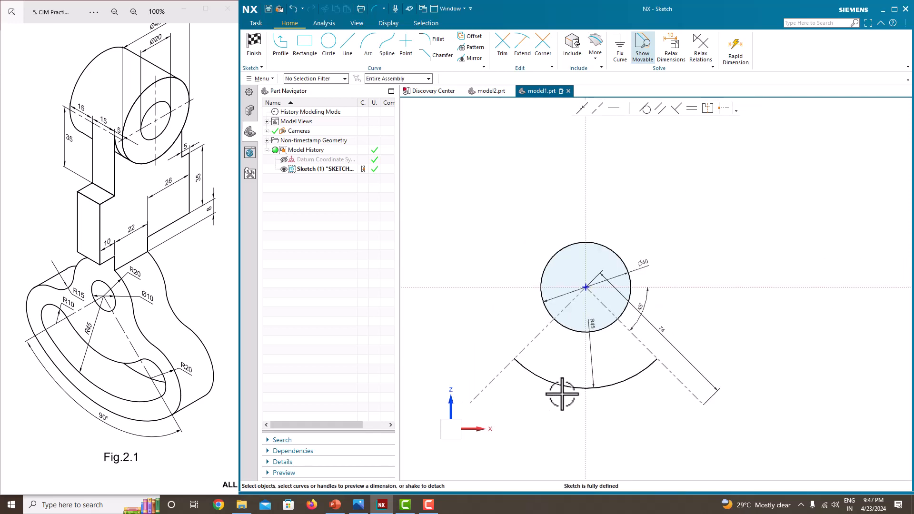
pyautogui.scroll(2, 555, 395)
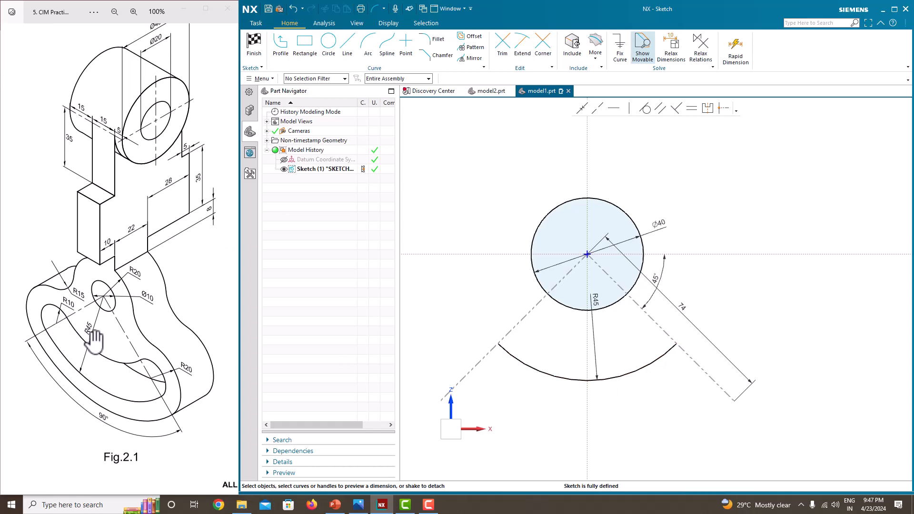
# Draw a concentric arc of 25 mm radius and 90° sweep between the reference lines, and move the overlapping radius dimensions apart.
pyautogui.click(371, 56)
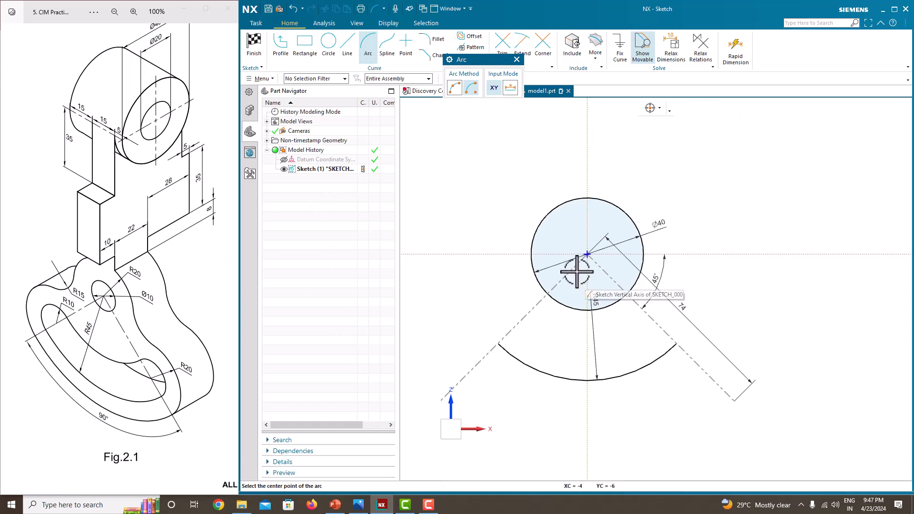
pyautogui.click(587, 255)
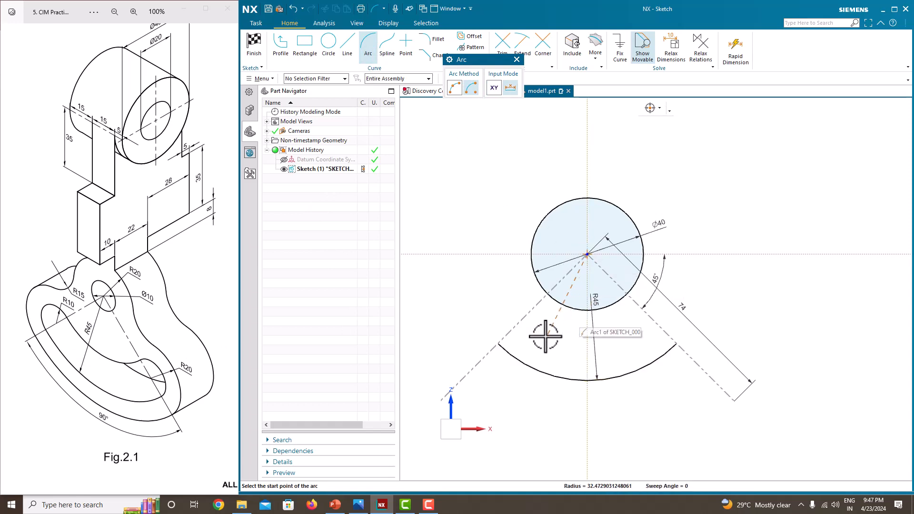
pyautogui.click(528, 312)
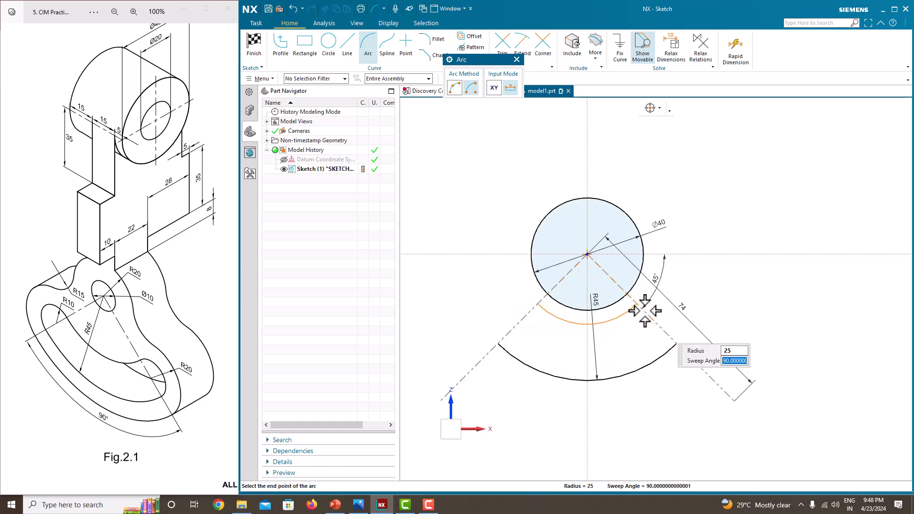
pyautogui.click(644, 310)
pyautogui.press('Escape')
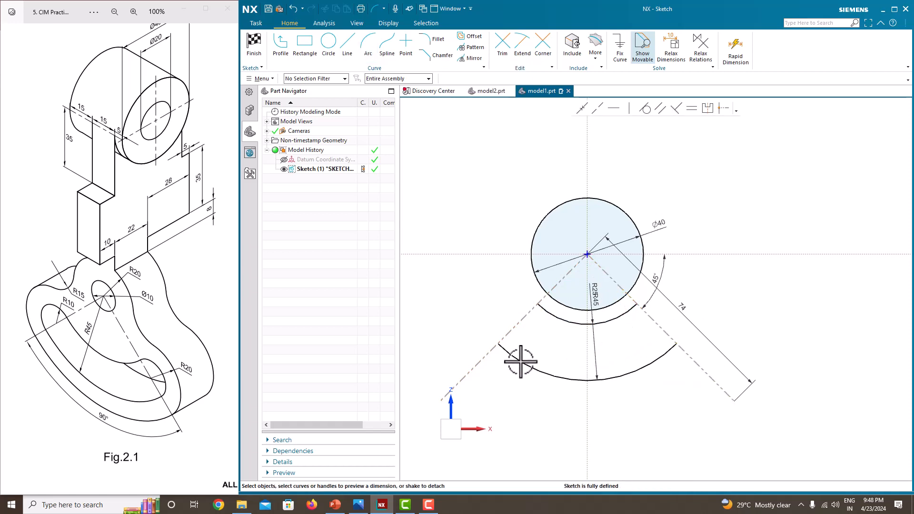
pyautogui.moveTo(595, 289)
pyautogui.mouseDown()
pyautogui.moveTo(574, 291)
pyautogui.moveTo(606, 297)
pyautogui.mouseUp()
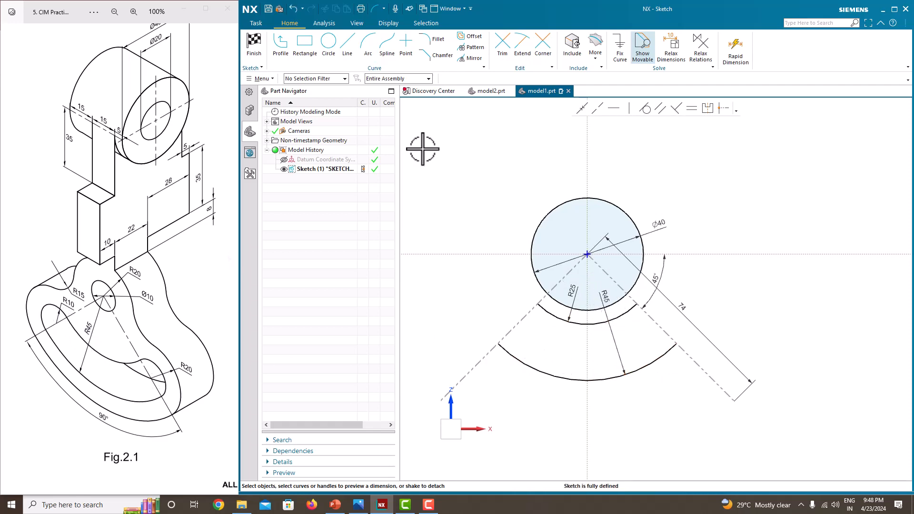
# Draw a centre-point arc of about 9 mm radius on the left reference line, bulging outward between the R45 and R25 arcs.
pyautogui.click(368, 43)
pyautogui.scroll(3, 528, 320)
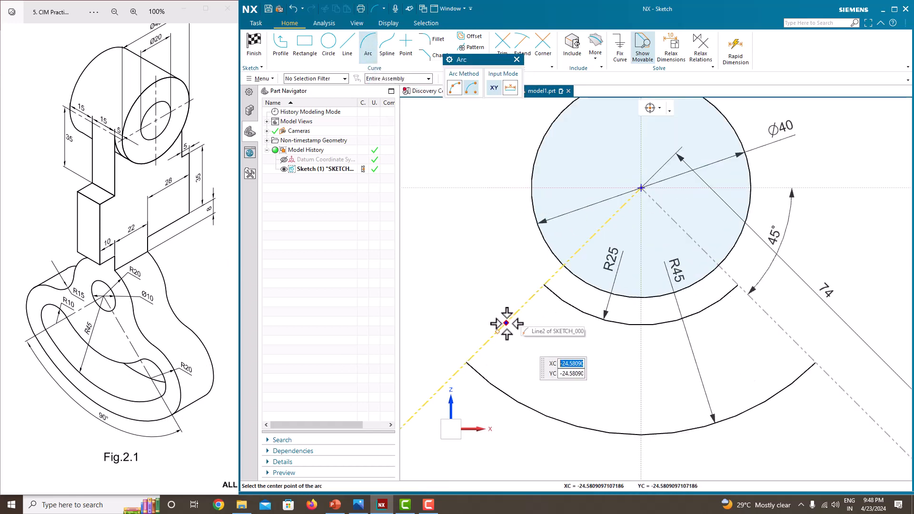
pyautogui.click(506, 323)
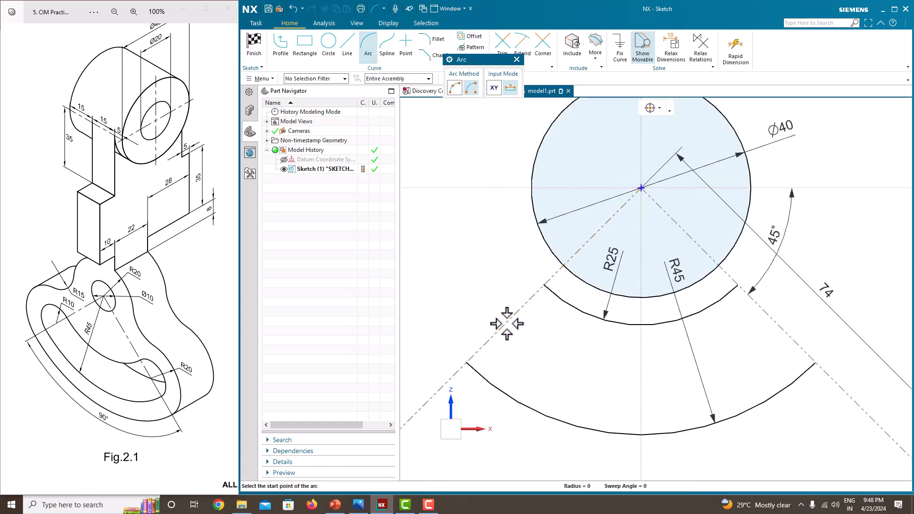
pyautogui.click(471, 358)
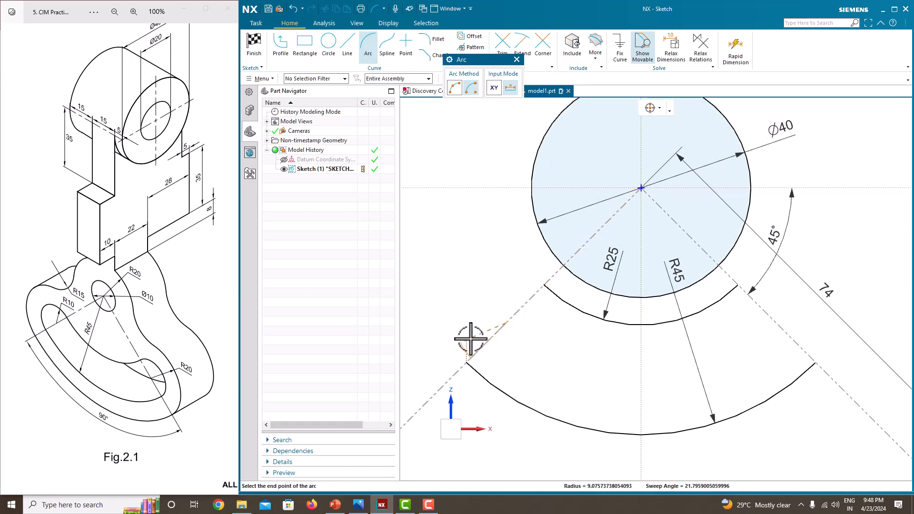
pyautogui.click(532, 284)
pyautogui.press('Escape')
# Make the left cap arc's upper endpoint coincident with the left end of the R25 arc.
pyautogui.scroll(3, 538, 281)
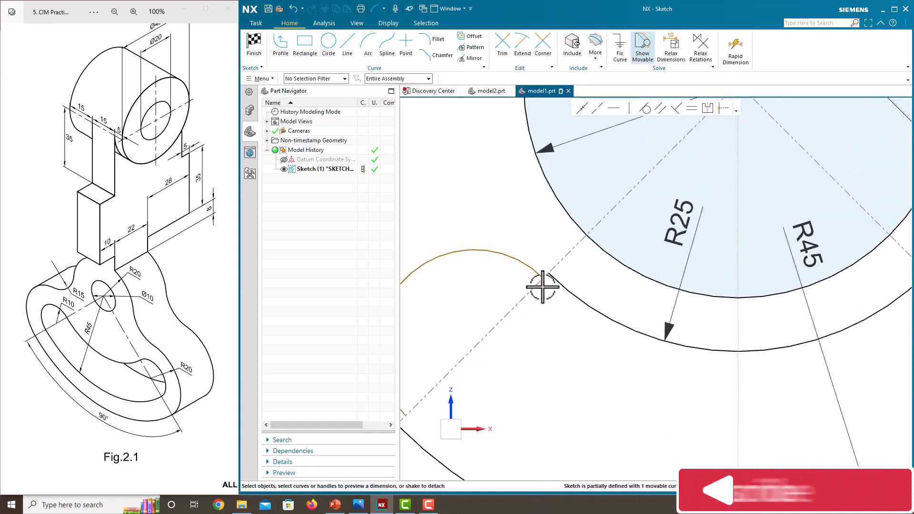
pyautogui.click(543, 279)
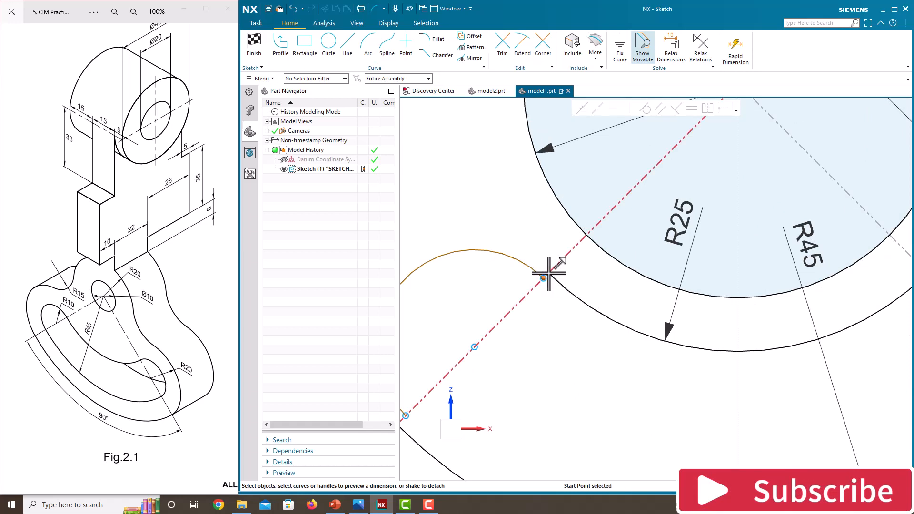
pyautogui.scroll(2, 552, 276)
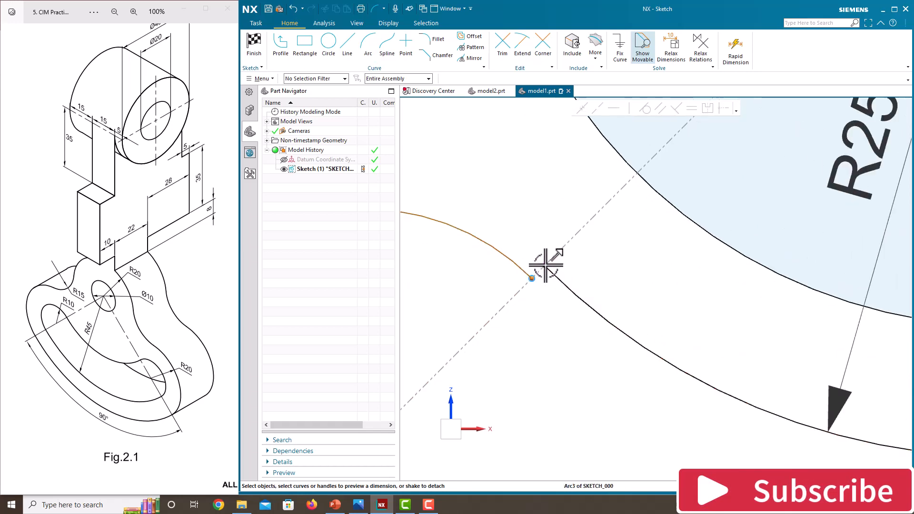
pyautogui.click(544, 266)
pyautogui.click(583, 111)
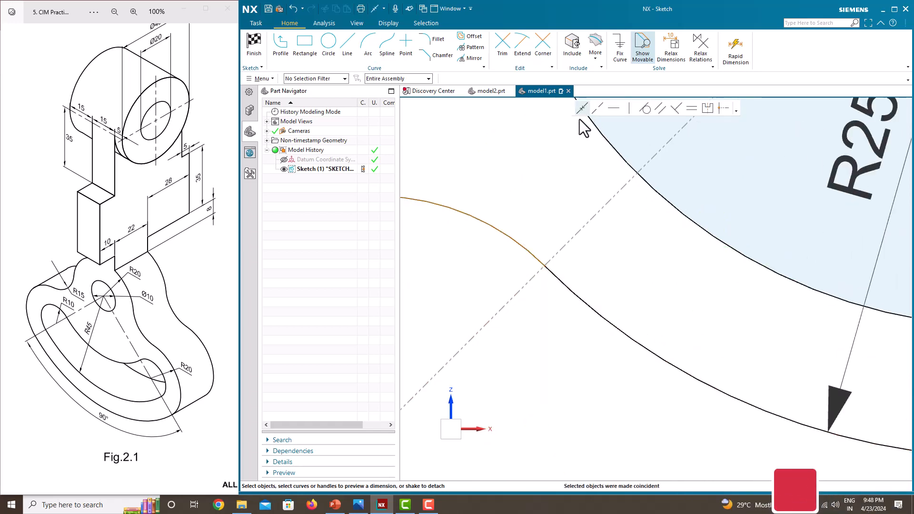
# Make the left cap arc's lower endpoint coincident with the left end of the R45 arc.
pyautogui.scroll(-5, 568, 271)
pyautogui.scroll(1, 450, 389)
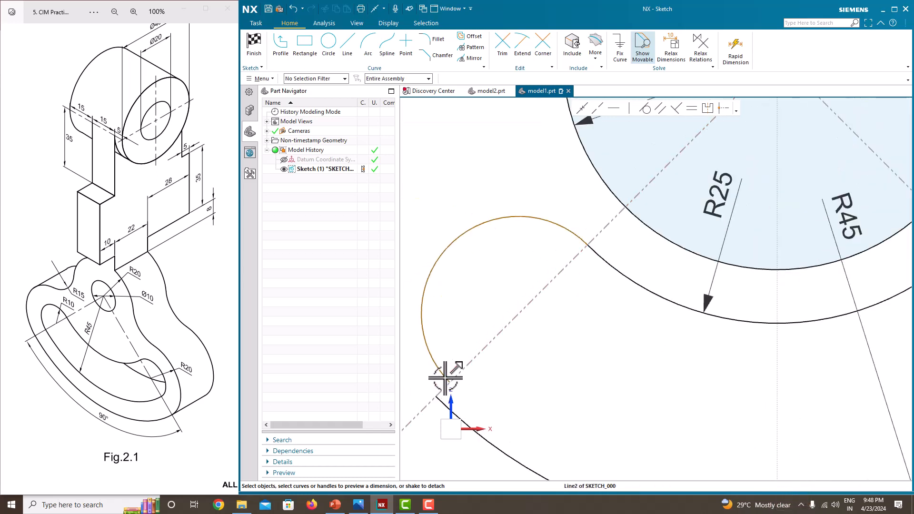
pyautogui.click(450, 387)
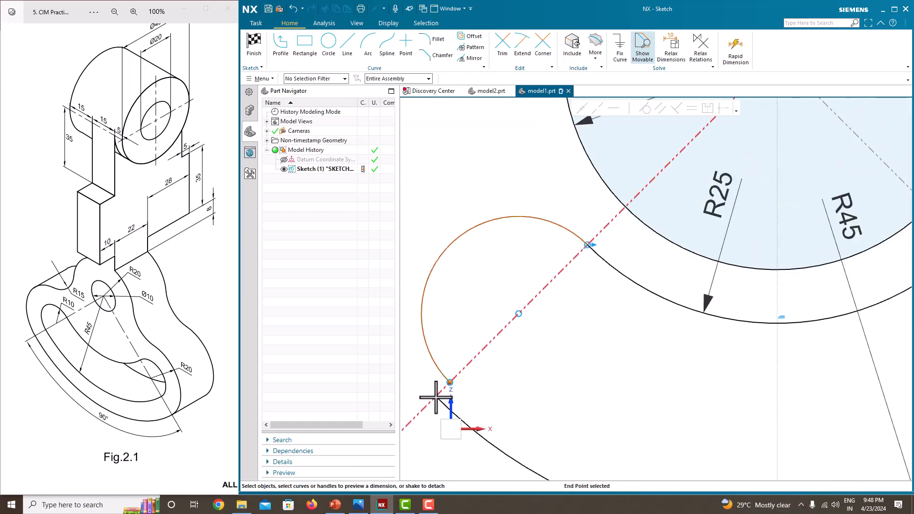
pyautogui.click(436, 396)
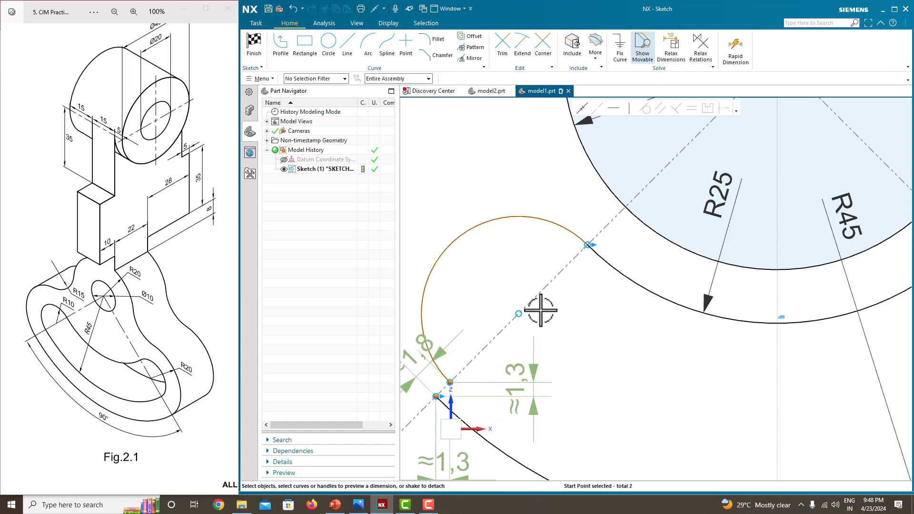
pyautogui.click(582, 109)
pyautogui.scroll(-3, 489, 229)
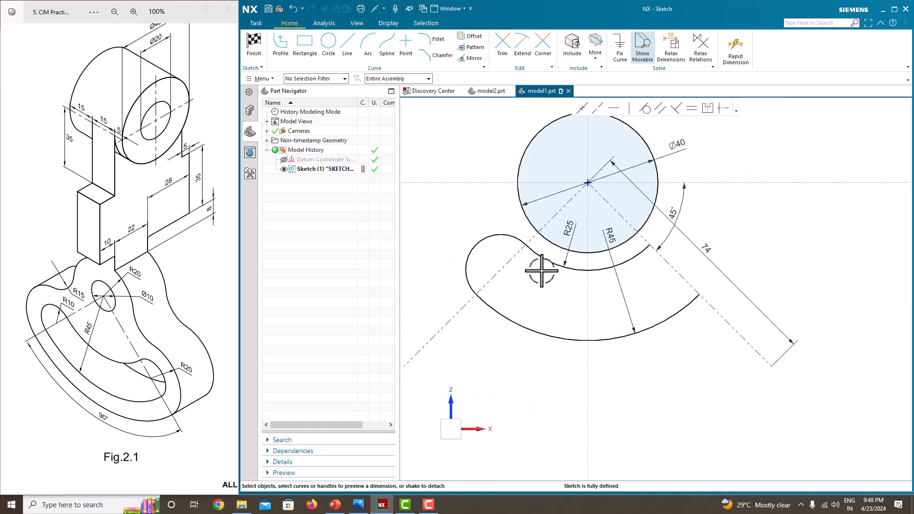
# Draw a centre-point arc of about 6.6 mm radius and 180° sweep on the right reference line, bulging outward between the R25 and R45 arcs.
pyautogui.click(368, 47)
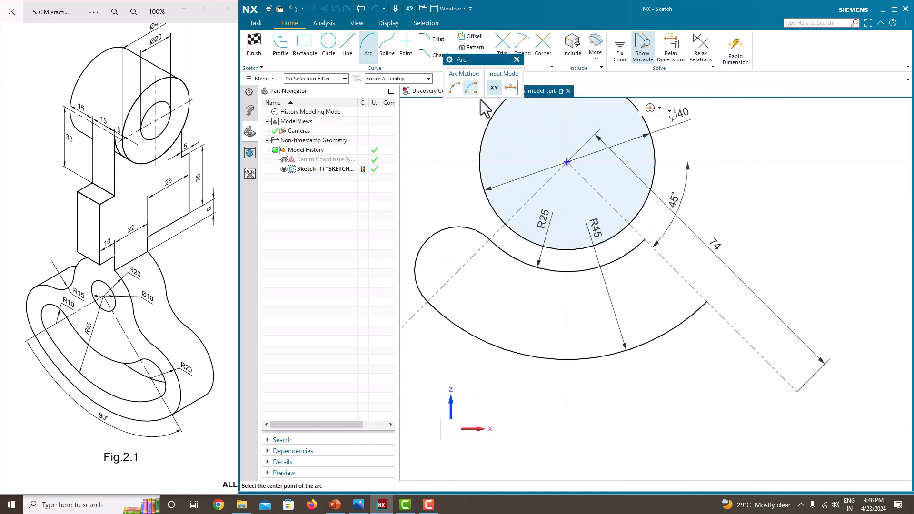
pyautogui.click(677, 271)
pyautogui.click(659, 249)
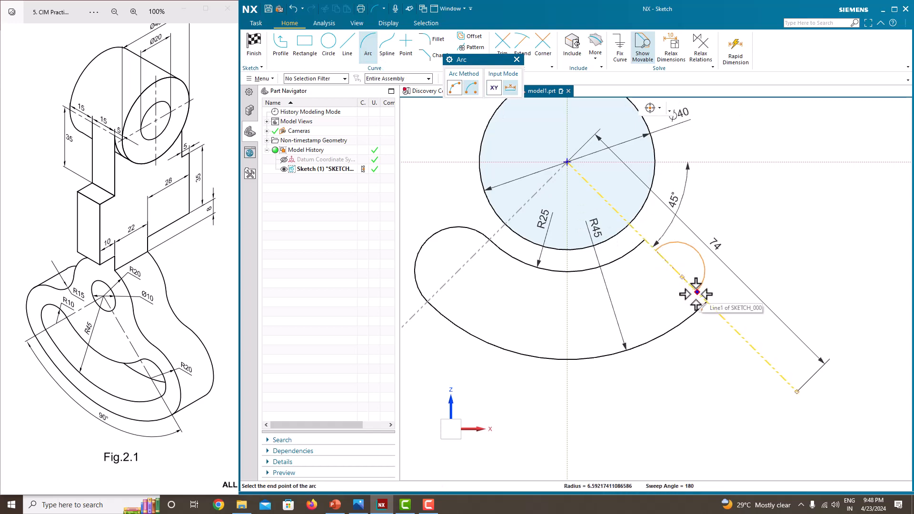
pyautogui.click(693, 294)
pyautogui.press('Escape')
# Make the right cap arc's upper endpoint coincident with the right end of the R25 arc.
pyautogui.scroll(3, 715, 265)
pyautogui.scroll(1, 717, 281)
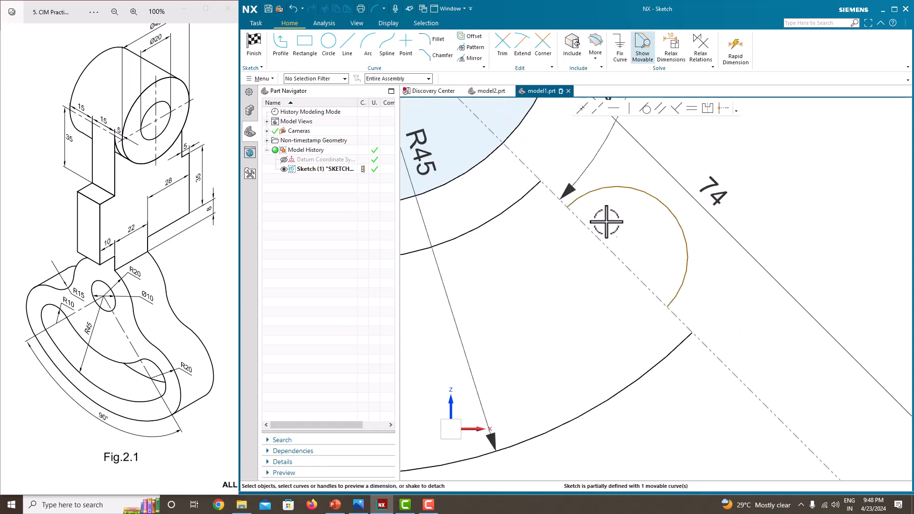
pyautogui.click(570, 205)
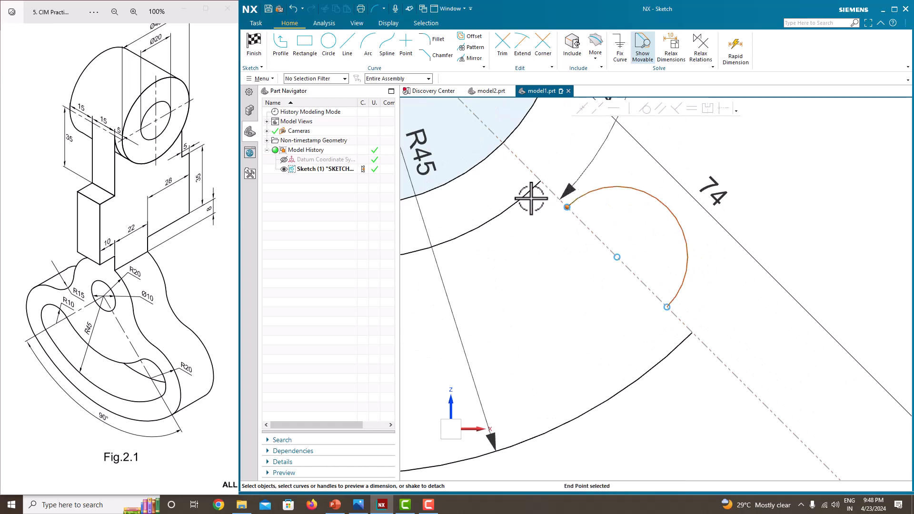
pyautogui.click(540, 182)
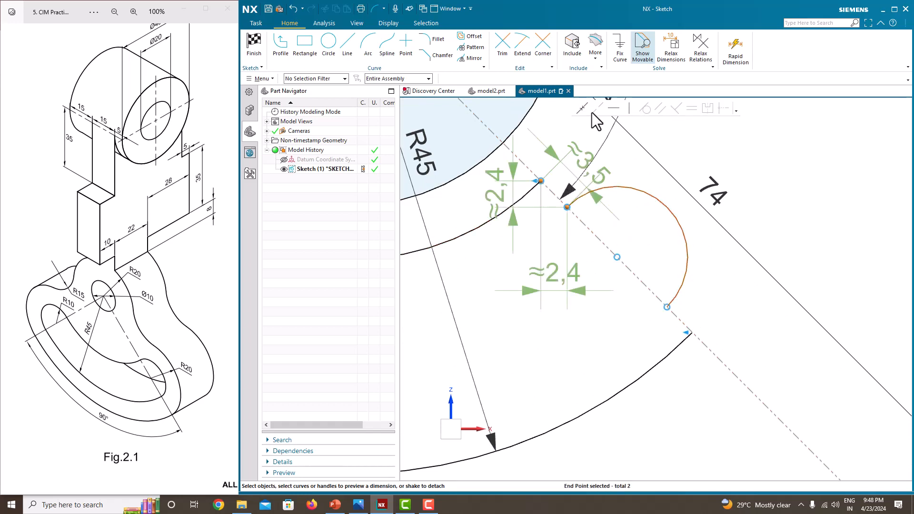
pyautogui.click(583, 109)
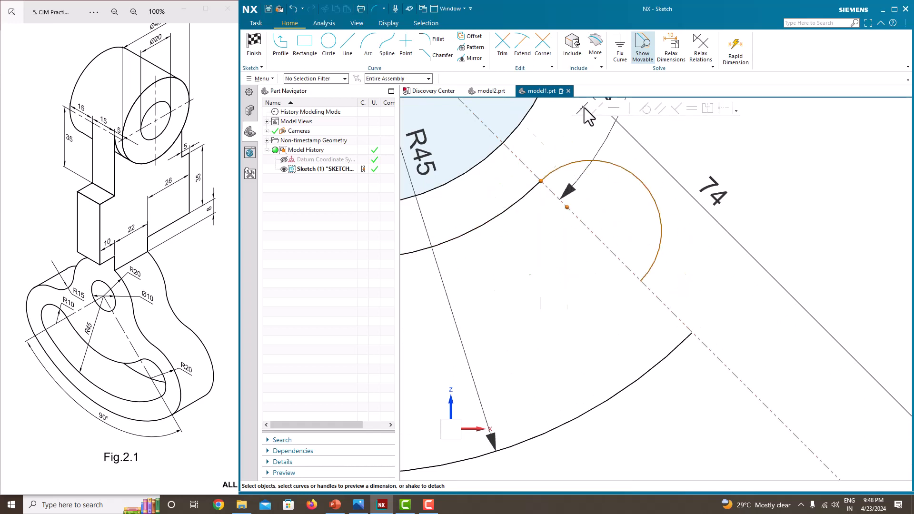
# Make the right cap arc's lower endpoint coincident with the right end of the R45 arc.
pyautogui.click(642, 280)
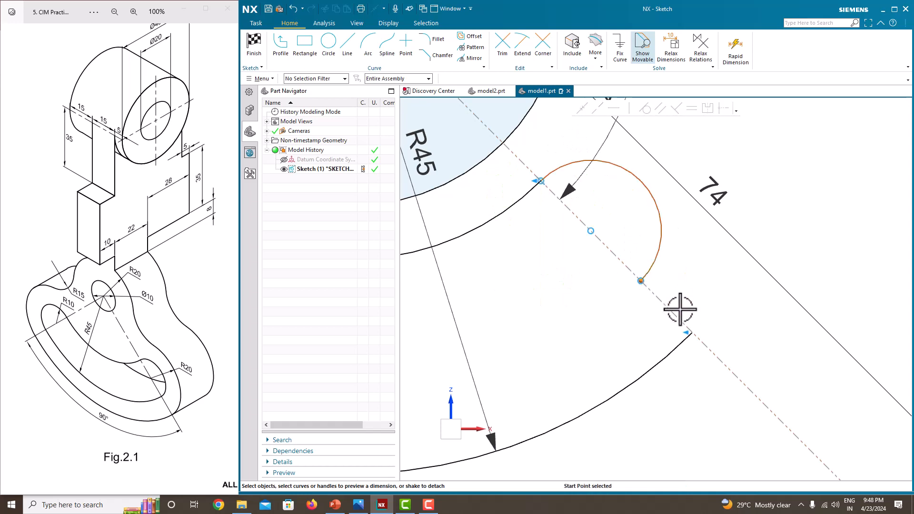
pyautogui.click(693, 333)
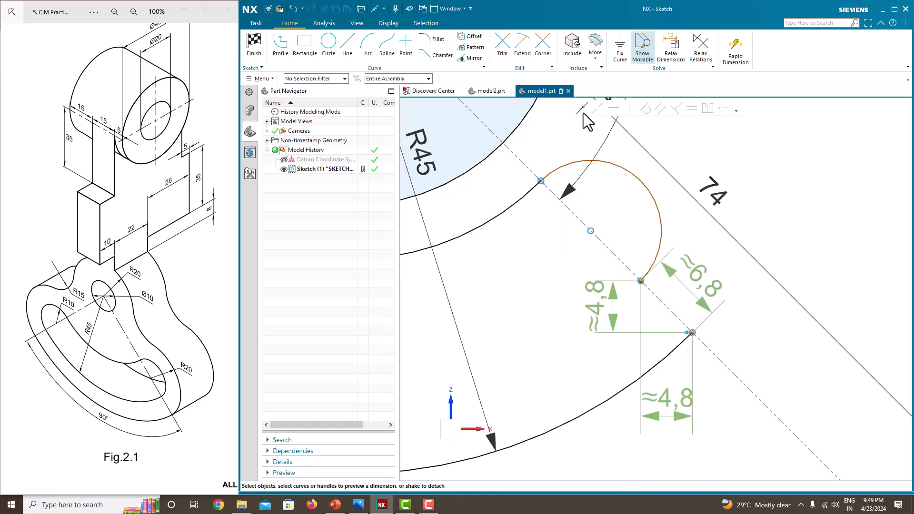
pyautogui.click(583, 109)
pyautogui.scroll(-5, 675, 267)
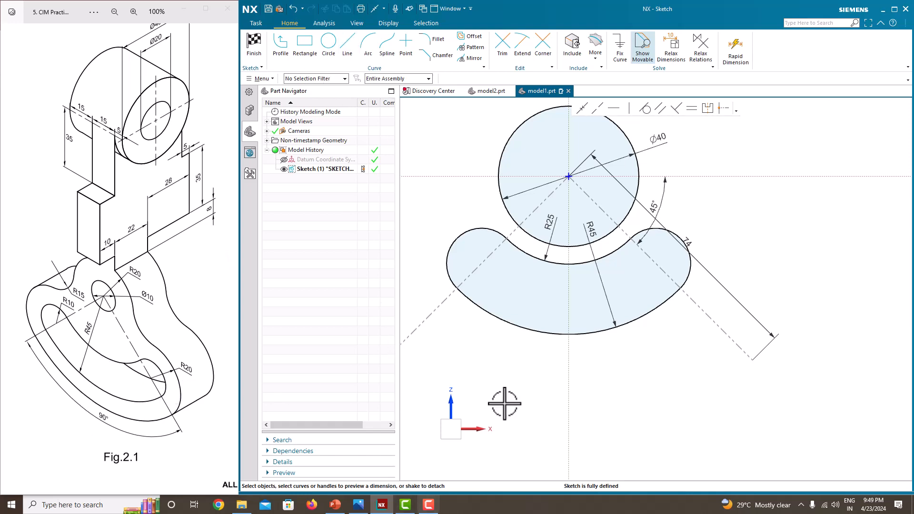
# Draw a centre-point arc of radius 55 mm about the circle's centre, spanning below the slot between the two 45° reference lines.
pyautogui.click(370, 42)
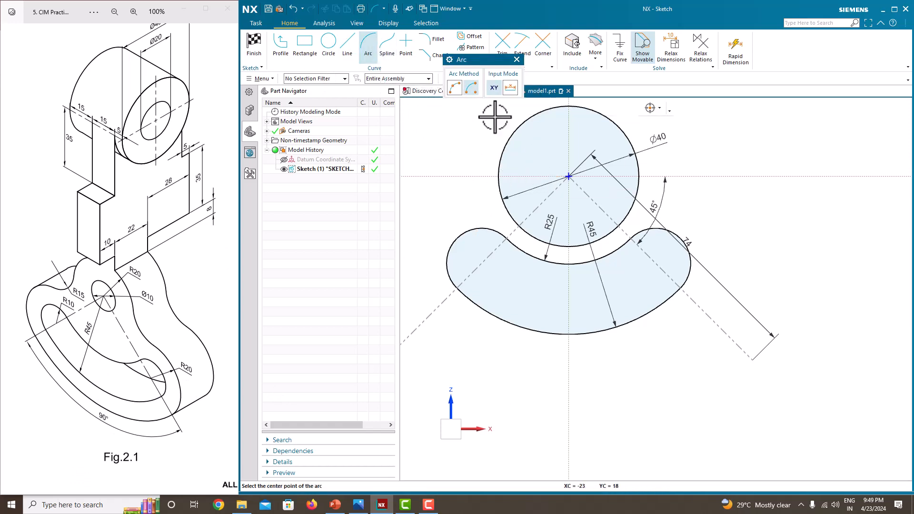
pyautogui.click(569, 176)
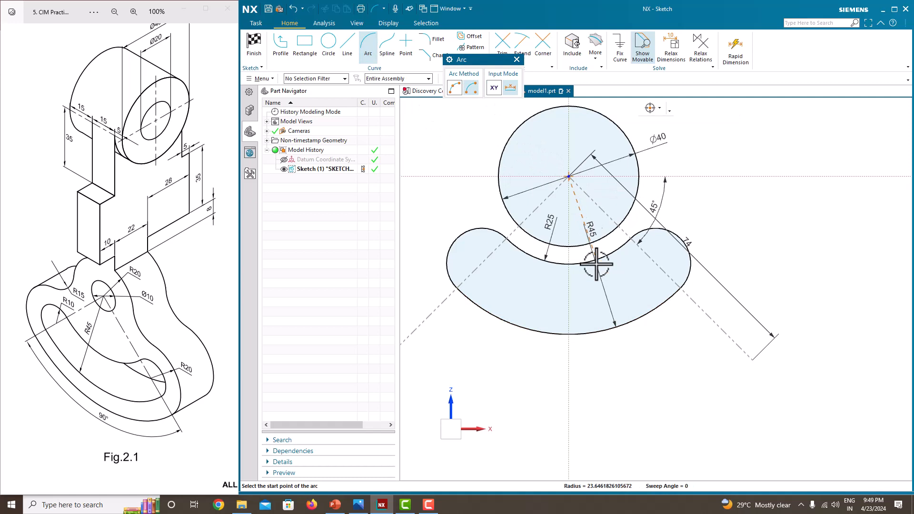
pyautogui.click(704, 313)
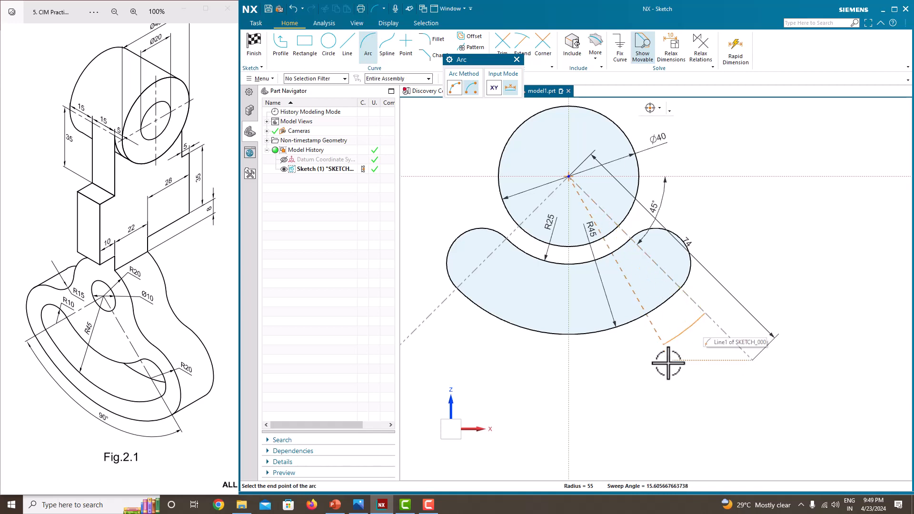
pyautogui.click(438, 307)
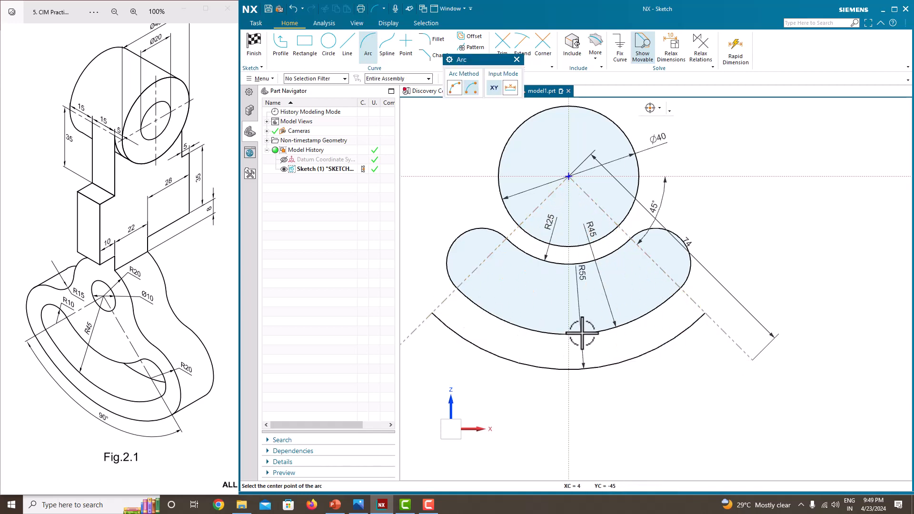
pyautogui.scroll(-1, 617, 344)
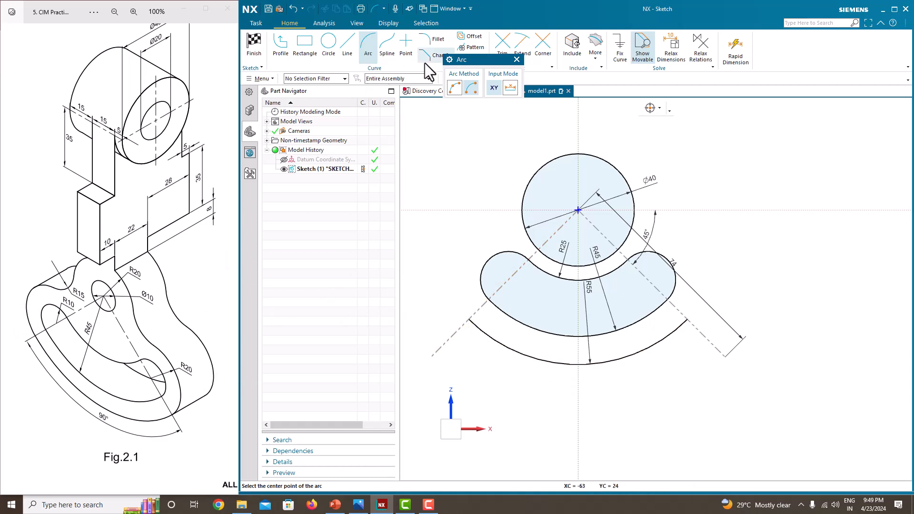
pyautogui.click(367, 47)
# Draw a centre-point arc of about 13 mm radius centred on the left reference line, bulging outward around the slot's left cap.
pyautogui.scroll(3, 488, 307)
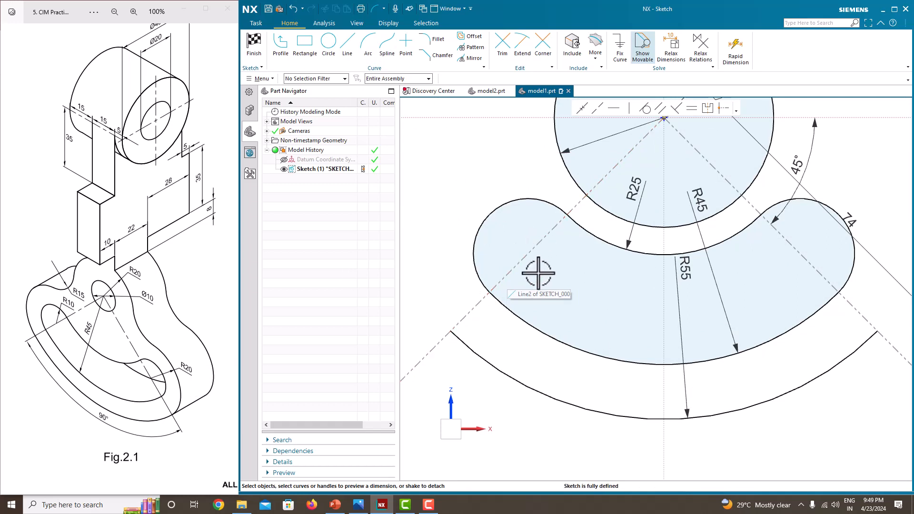
pyautogui.click(511, 270)
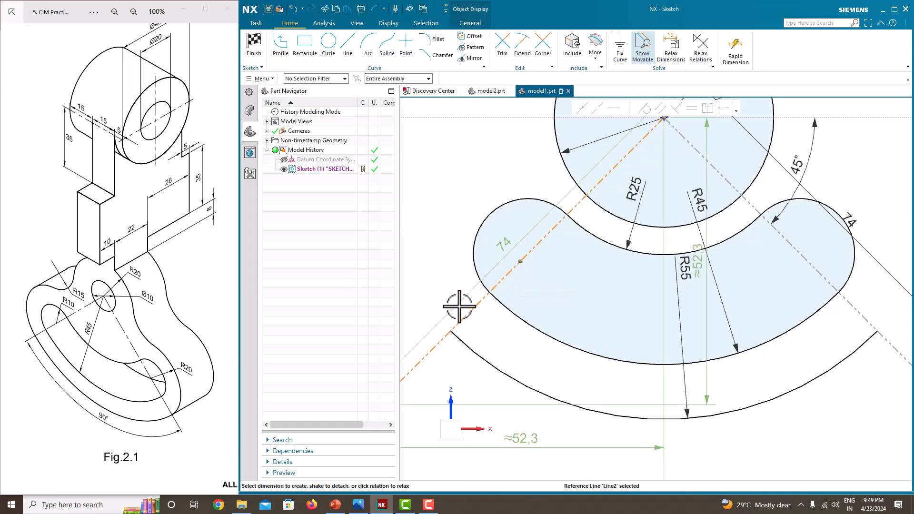
pyautogui.scroll(-3, 529, 279)
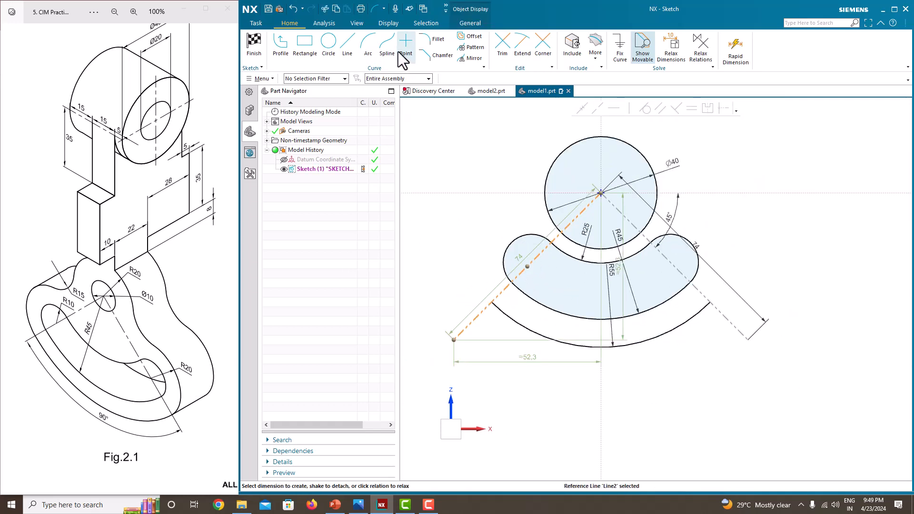
pyautogui.click(369, 47)
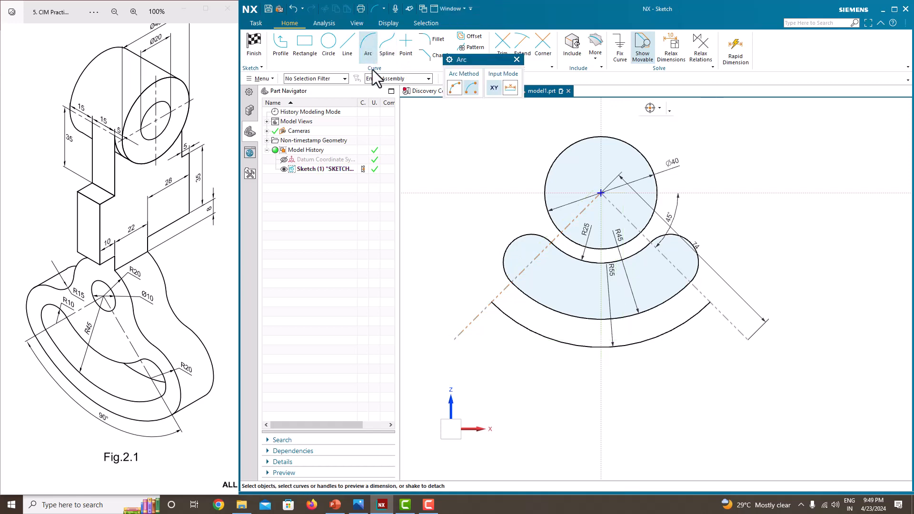
pyautogui.click(531, 261)
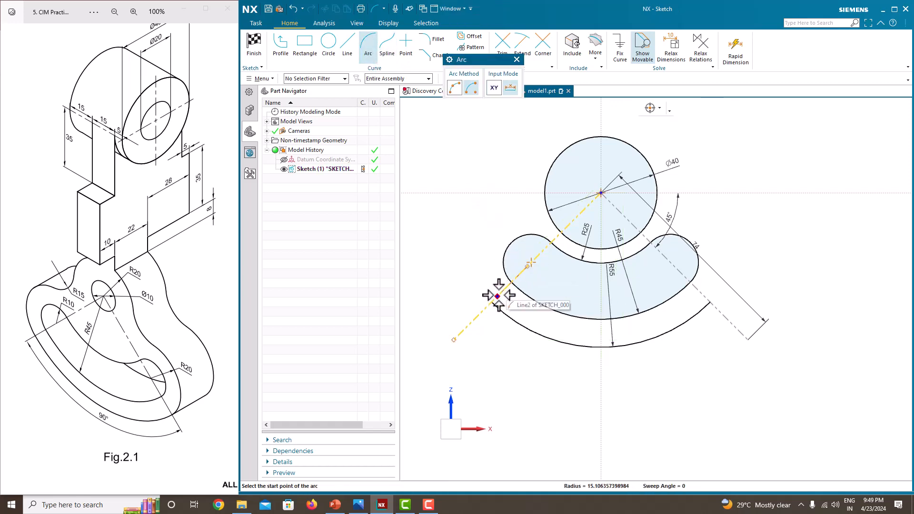
pyautogui.click(498, 294)
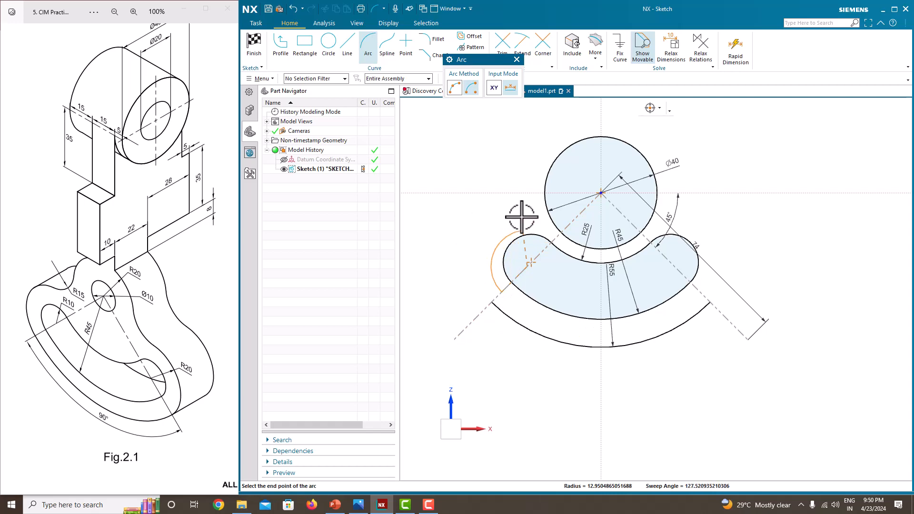
pyautogui.click(549, 226)
pyautogui.scroll(-1, 474, 225)
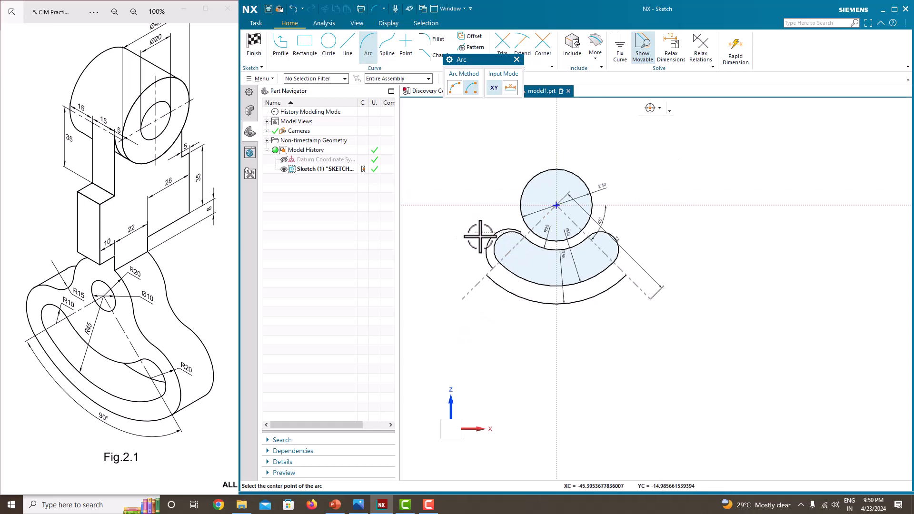
pyautogui.scroll(2, 480, 245)
pyautogui.press('Escape')
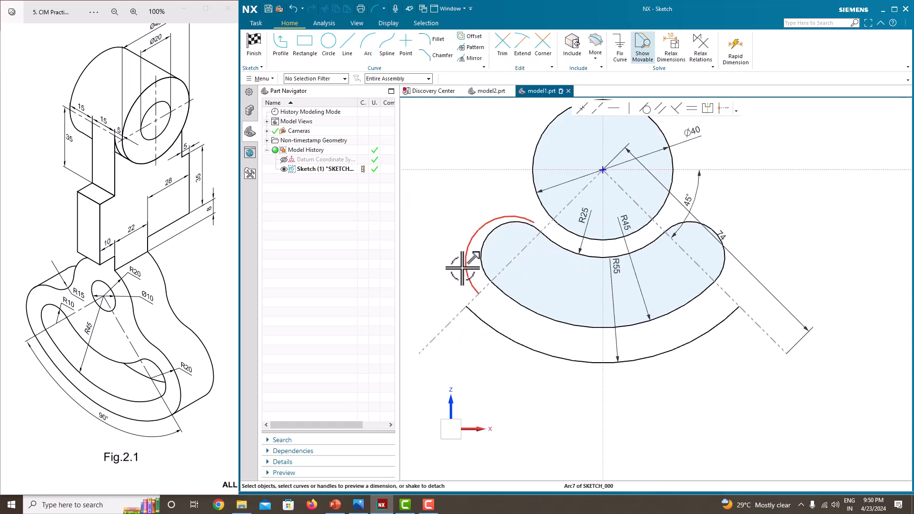
# Make the left outer arc's lower endpoint coincident with the left end of the R55 arc.
pyautogui.scroll(3, 483, 302)
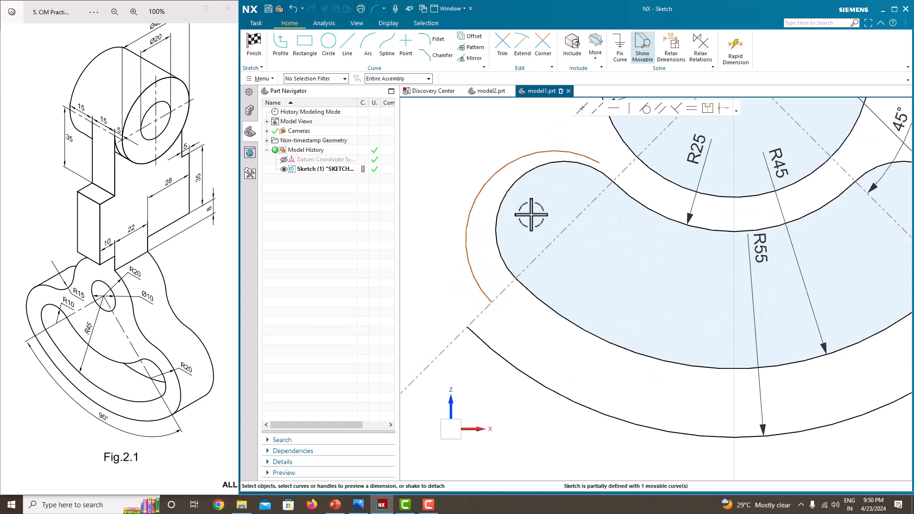
pyautogui.click(492, 302)
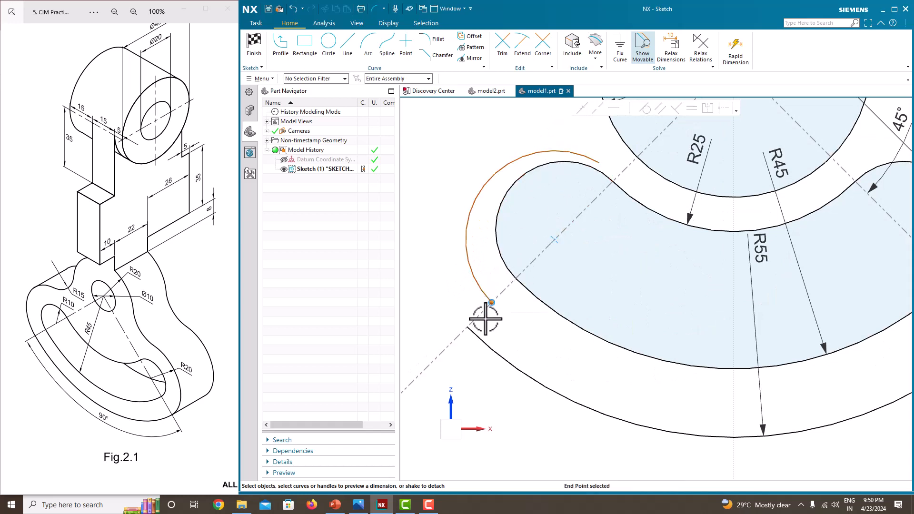
pyautogui.click(467, 328)
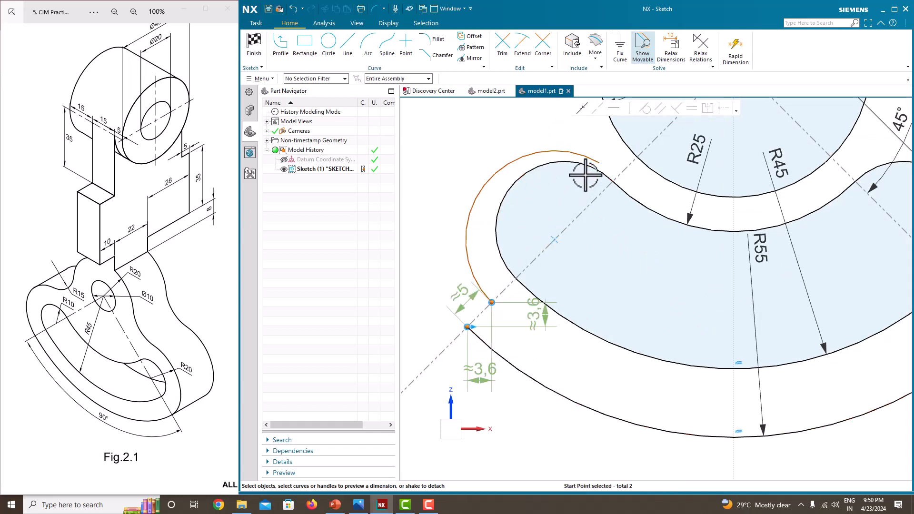
pyautogui.click(583, 109)
pyautogui.scroll(-3, 510, 220)
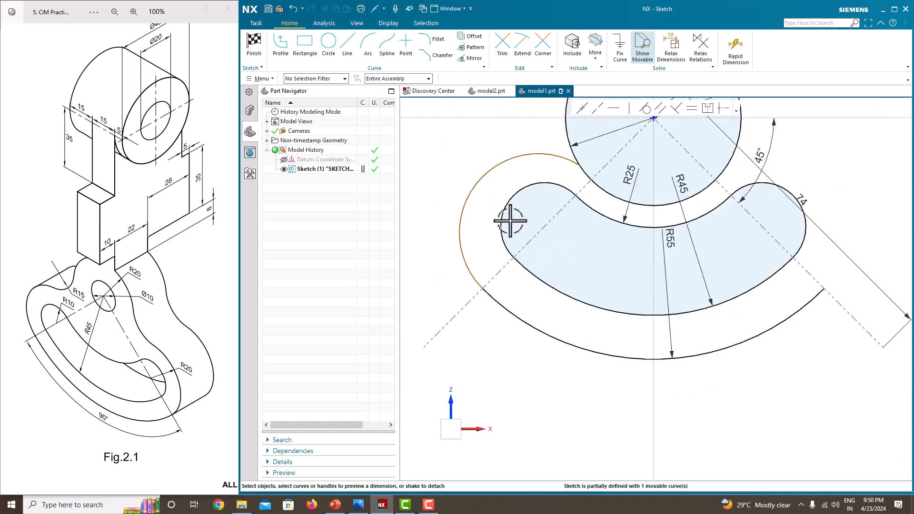
# Set the left outer arc's radius to 20 mm.
pyautogui.scroll(4, 565, 162)
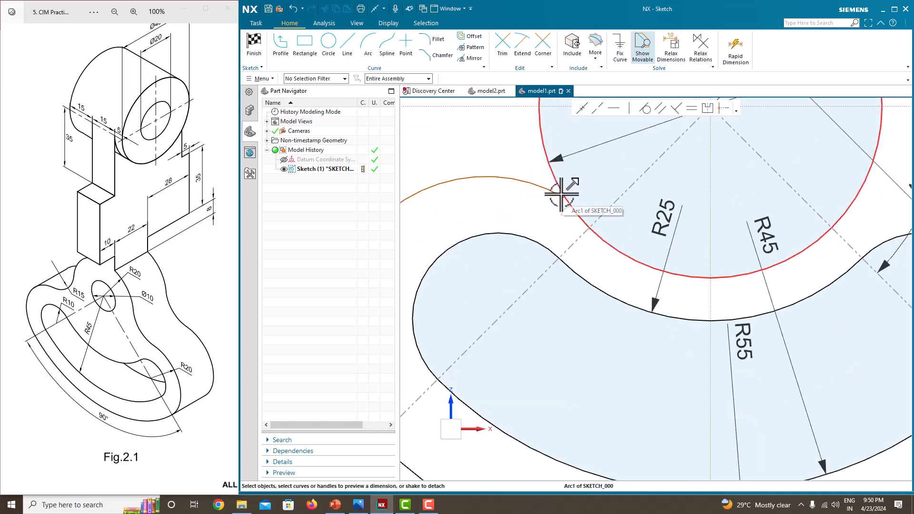
pyautogui.scroll(-2, 562, 194)
pyautogui.click(494, 187)
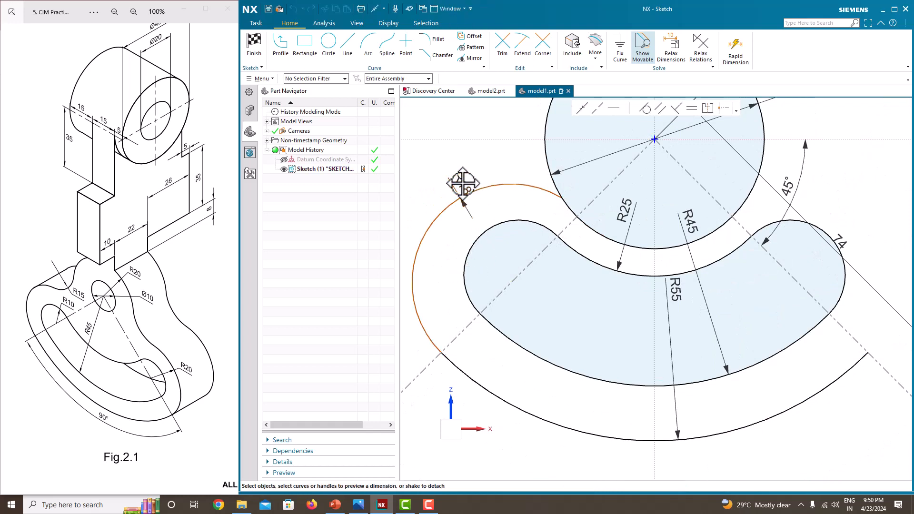
pyautogui.click(462, 182)
pyautogui.write('20')
pyautogui.press('Return')
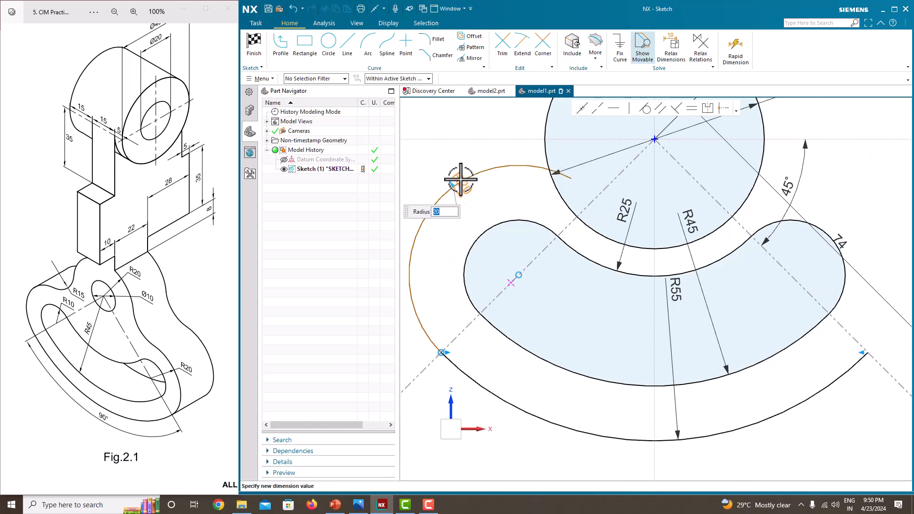
pyautogui.scroll(-1, 490, 204)
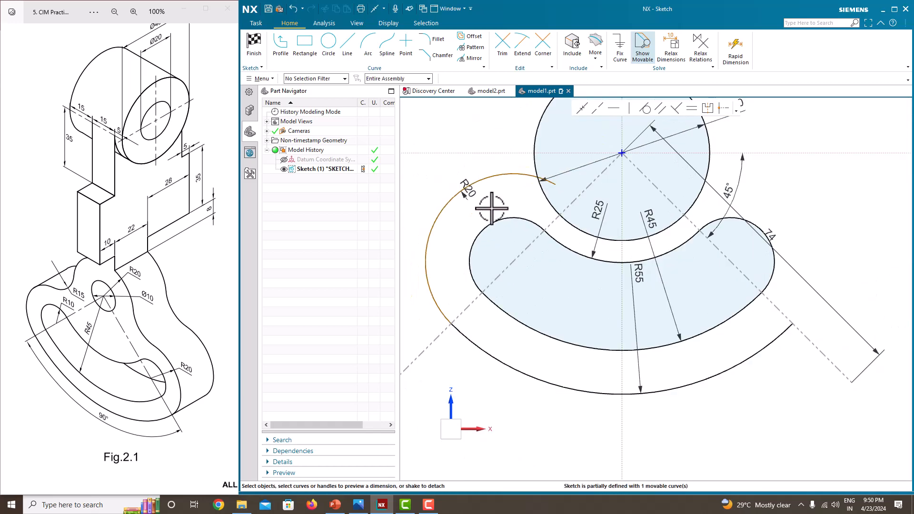
# Constrain the left R20 arc's upper endpoint to lie on the left reference line with a coincident relation.
pyautogui.click(556, 185)
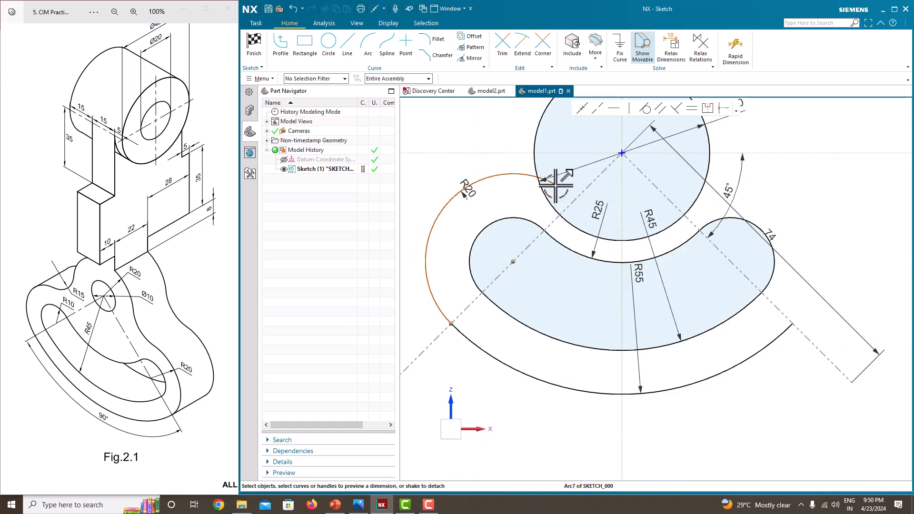
pyautogui.click(579, 197)
pyautogui.click(582, 110)
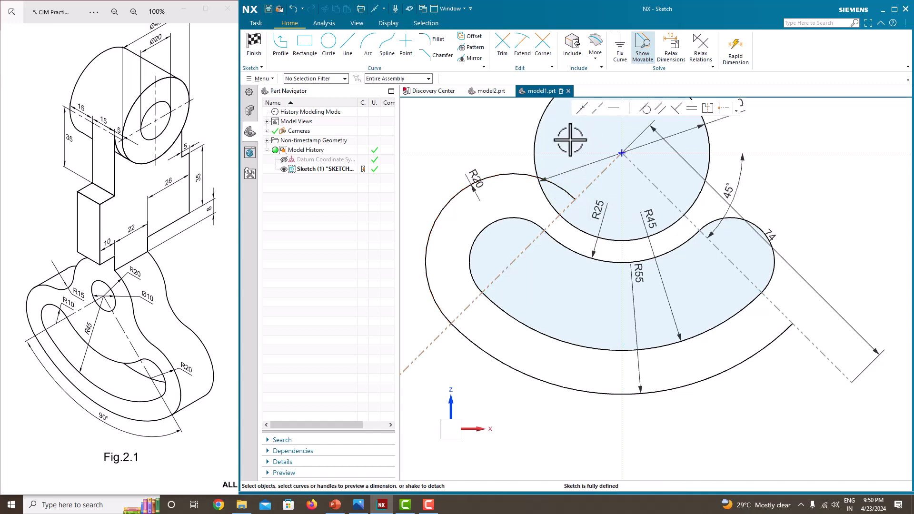
pyautogui.scroll(1, 484, 169)
pyautogui.scroll(-2, 486, 208)
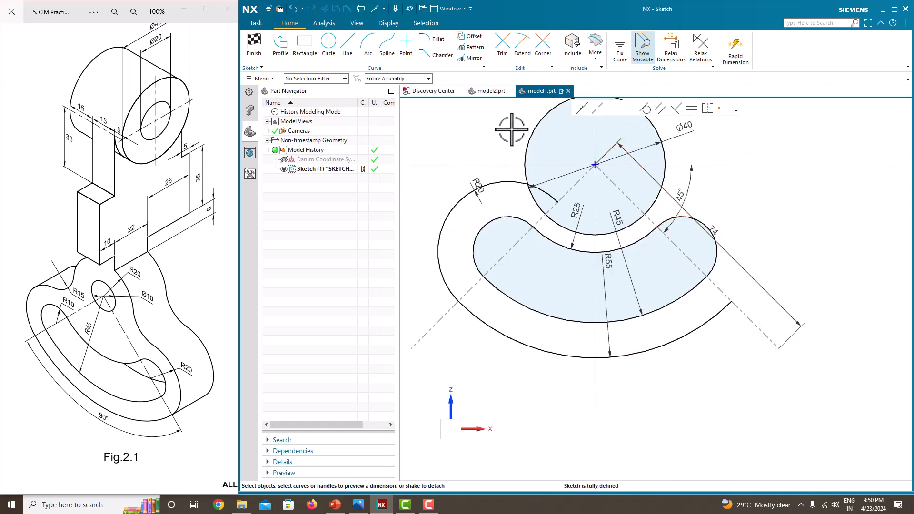
# Mirror the left R20 arc about the vertical sketch axis to form the outer arc on the right side.
pyautogui.click(496, 181)
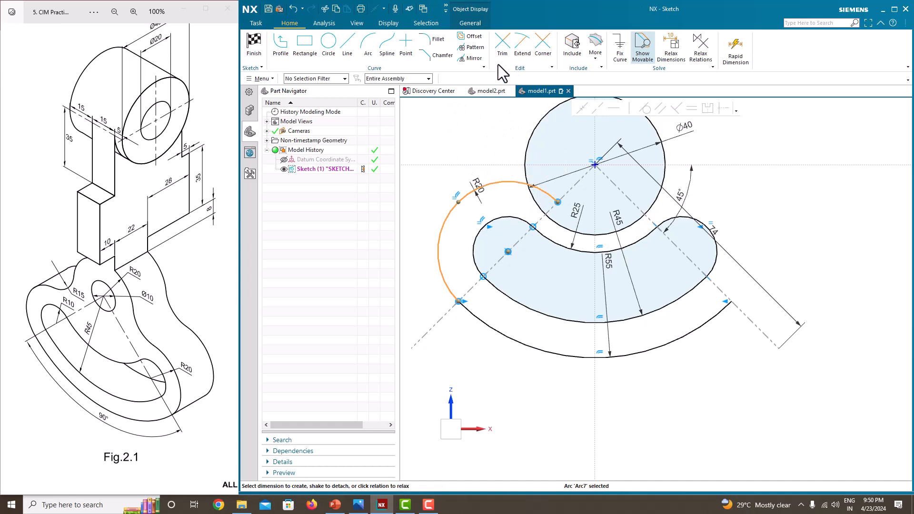
pyautogui.click(472, 58)
pyautogui.click(503, 125)
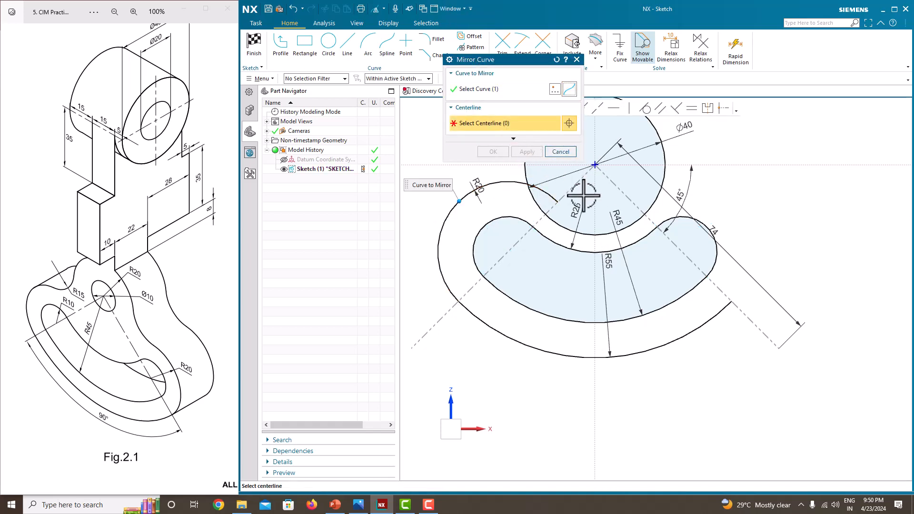
pyautogui.click(595, 202)
pyautogui.click(498, 150)
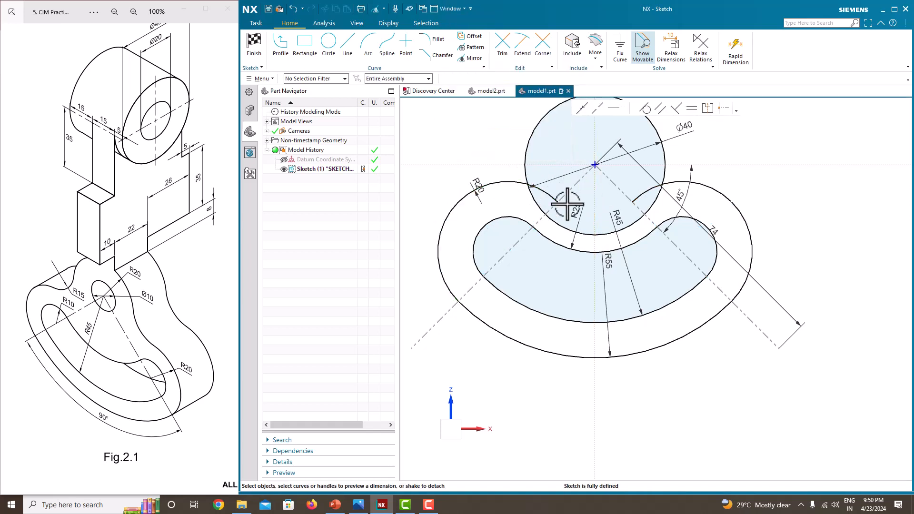
pyautogui.scroll(-2, 638, 248)
pyautogui.click(665, 217)
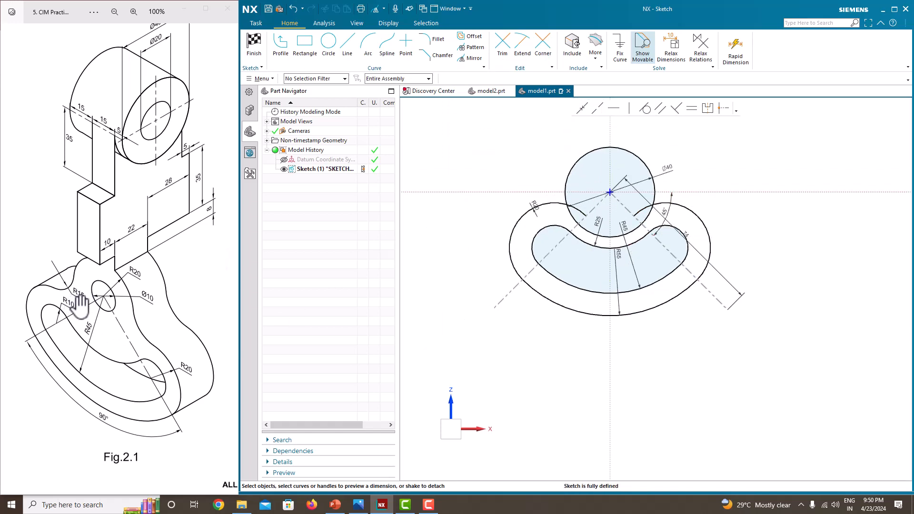
# Sketch a circle beside the Ø40 circle, above the right R20 arc, and set its diameter to 30 mm.
pyautogui.click(333, 51)
pyautogui.click(712, 179)
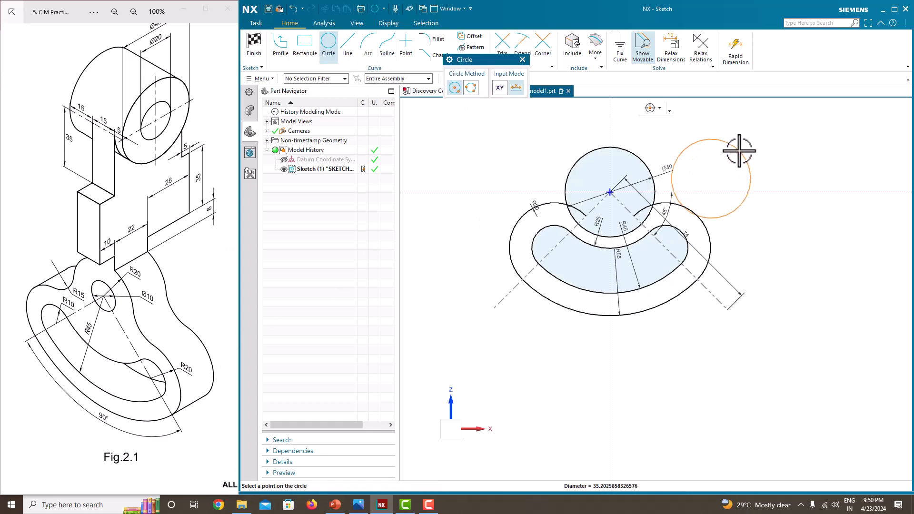
pyautogui.click(737, 163)
pyautogui.press('Escape')
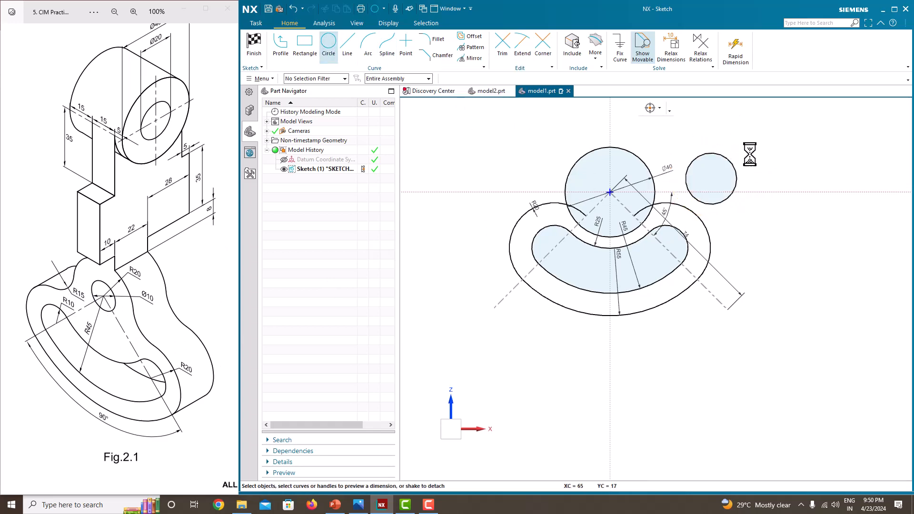
pyautogui.scroll(1, 750, 153)
pyautogui.click(724, 154)
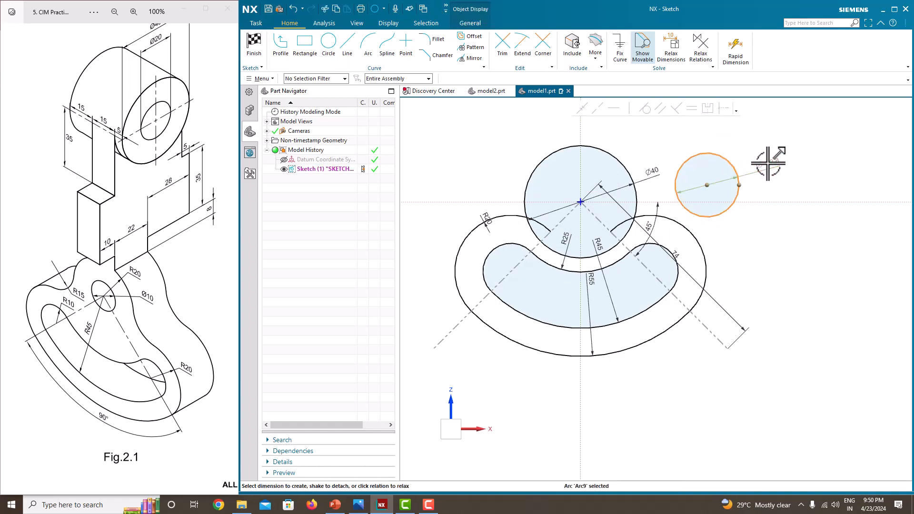
pyautogui.click(769, 163)
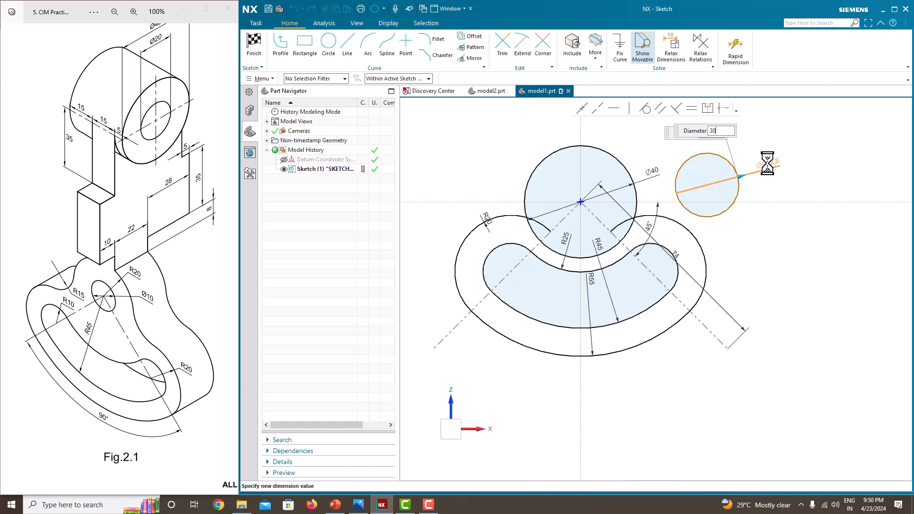
pyautogui.press('Return')
pyautogui.press('Escape')
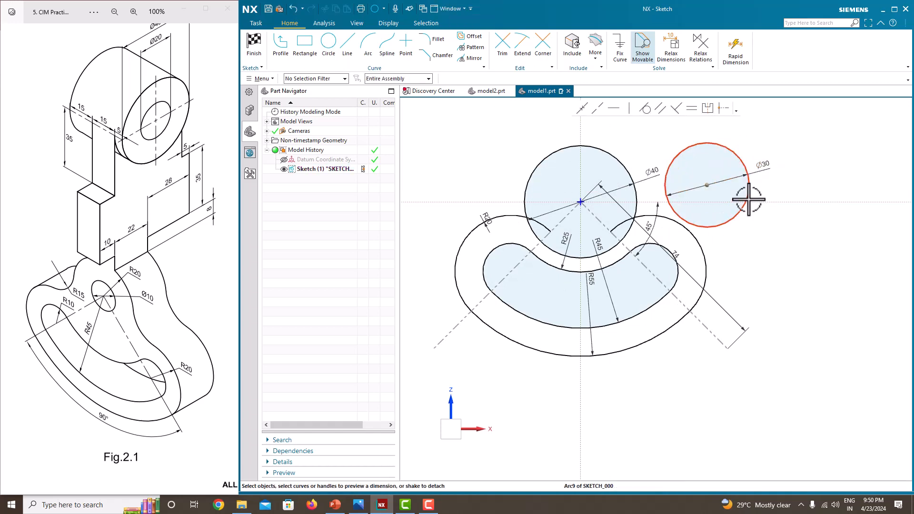
# Make the Ø30 circle tangent to both the right R20 arc and the Ø40 circle.
pyautogui.click(718, 225)
pyautogui.click(700, 245)
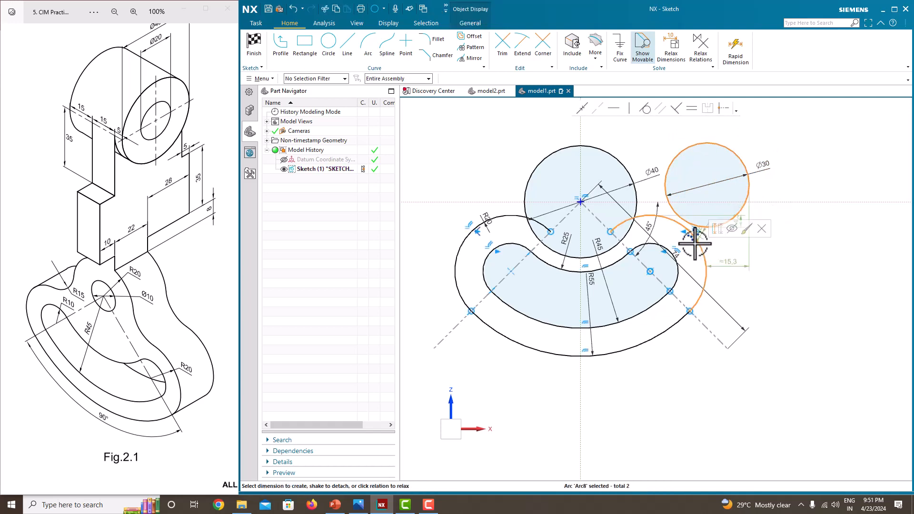
pyautogui.click(647, 109)
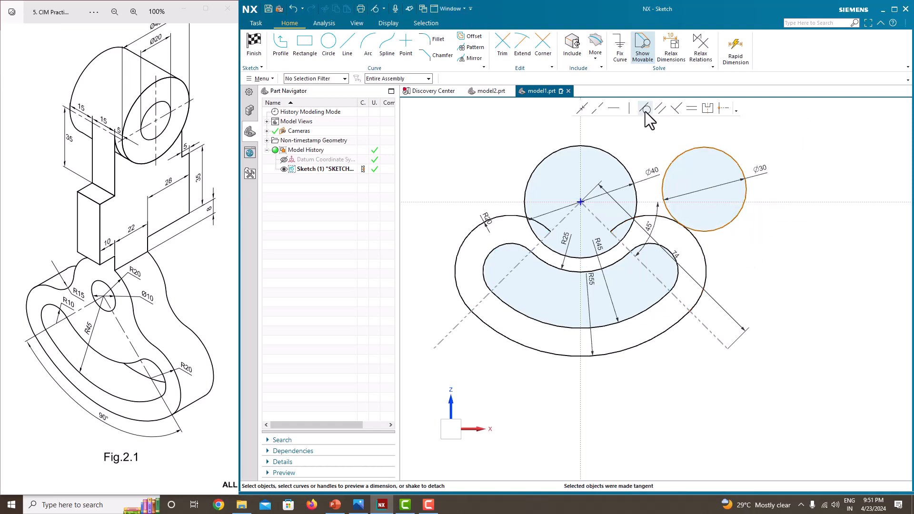
pyautogui.click(671, 165)
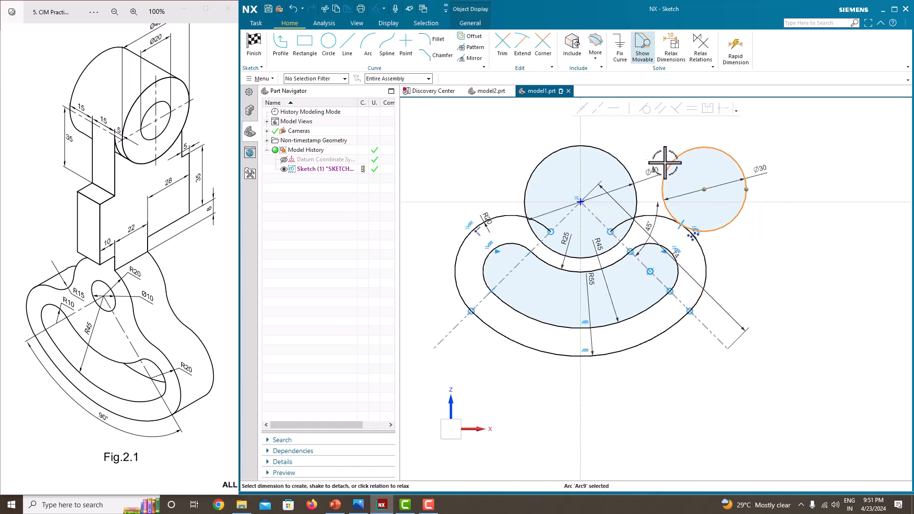
pyautogui.click(619, 159)
pyautogui.click(646, 109)
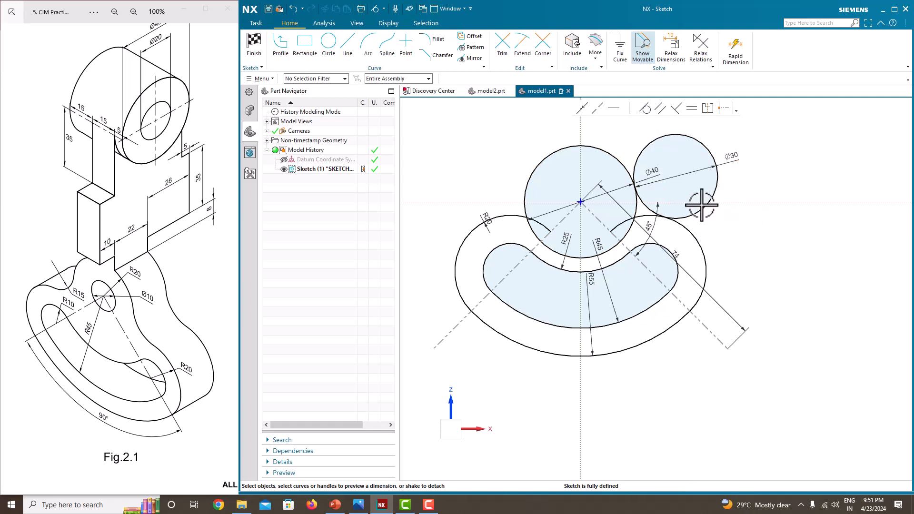
# Mirror the Ø30 circle about the vertical sketch axis to the other side of the Ø40 circle.
pyautogui.click(710, 209)
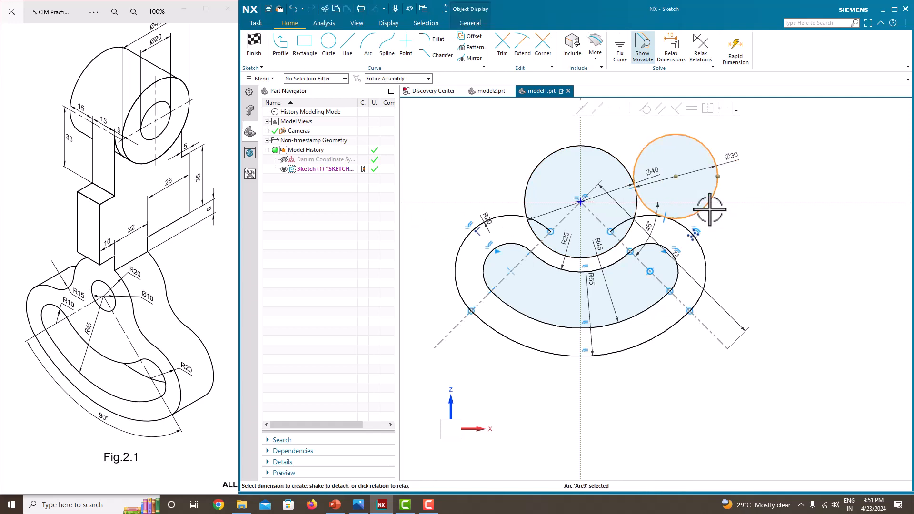
pyautogui.click(470, 58)
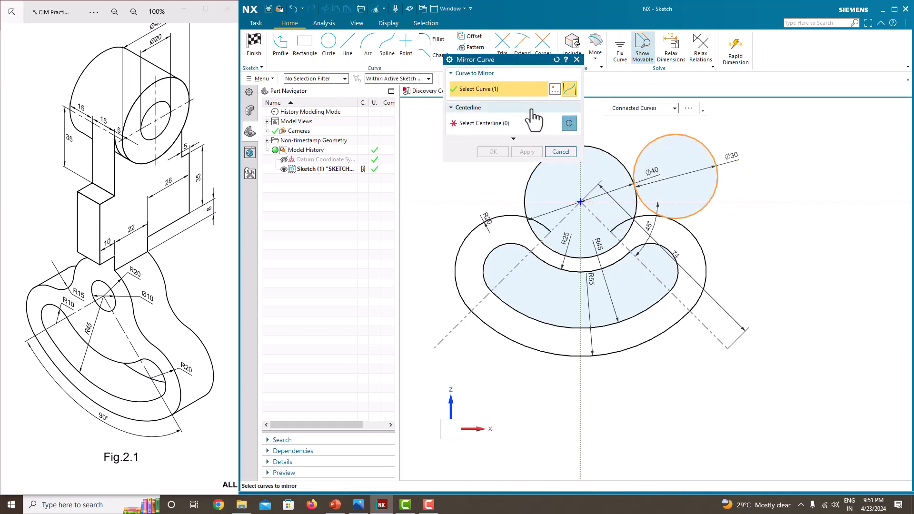
pyautogui.click(581, 173)
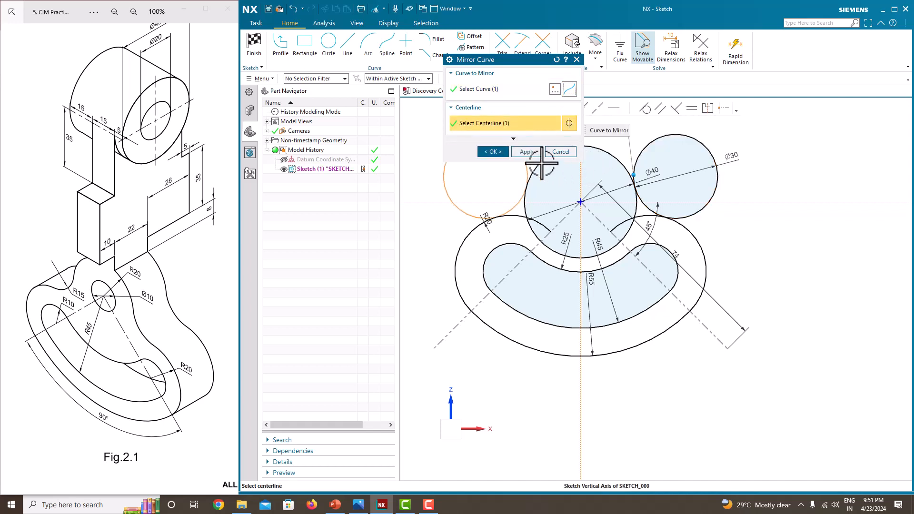
pyautogui.click(495, 151)
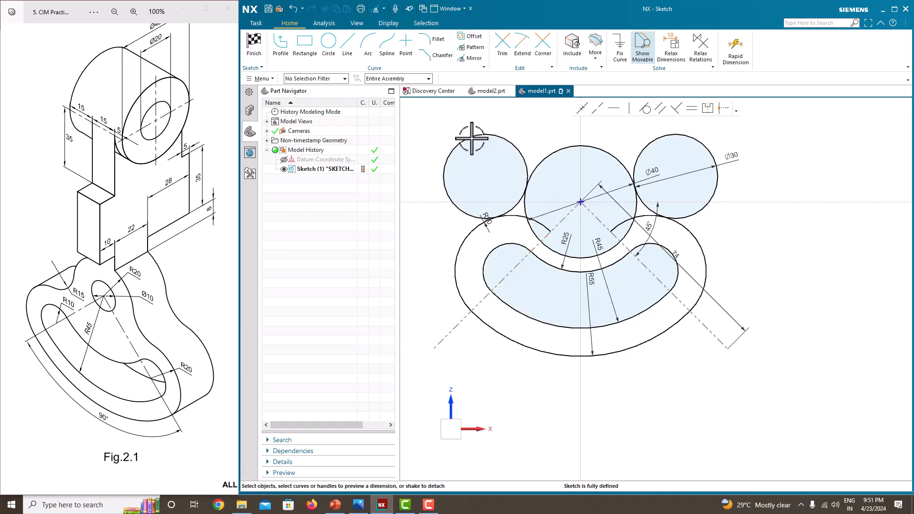
# Trim the outer portions of both Ø30 circles, keeping only the short blend arcs between the Ø40 circle and the R20 arcs.
pyautogui.click(502, 45)
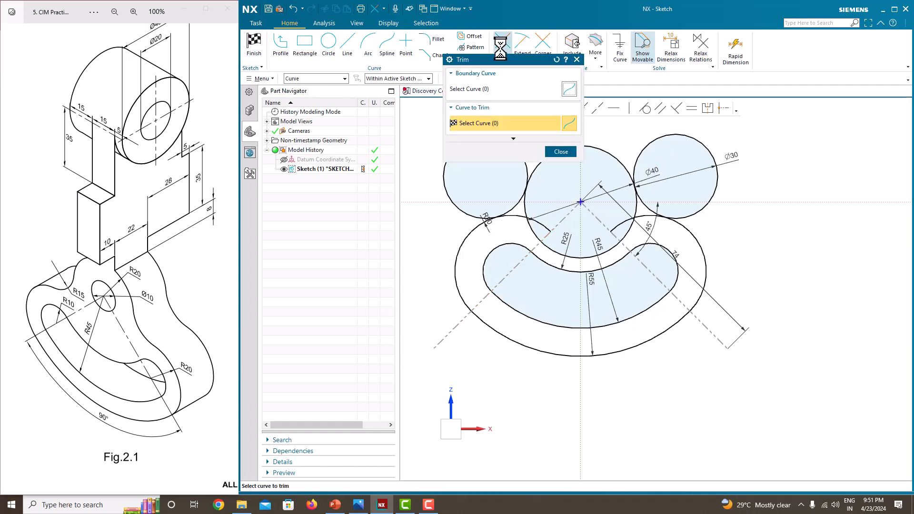
pyautogui.moveTo(513, 57); pyautogui.dragTo(353, 49)
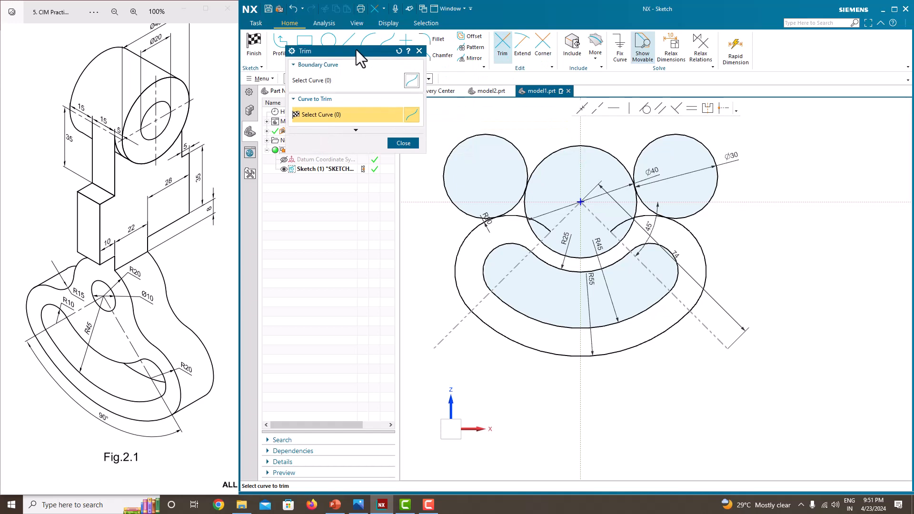
pyautogui.click(495, 137)
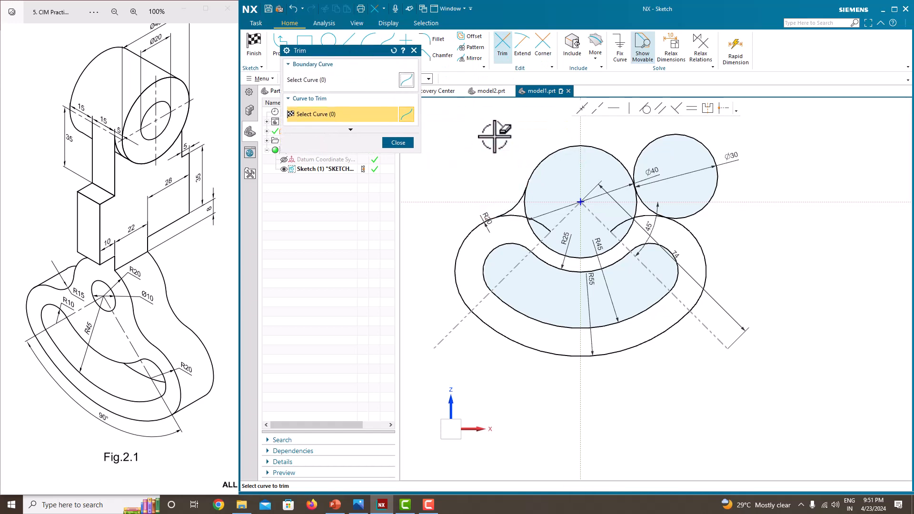
pyautogui.click(666, 133)
# Trim the inner ends of the R20 arcs and the lower part of the Ø40 circle to leave one closed outer contour.
pyautogui.click(537, 223)
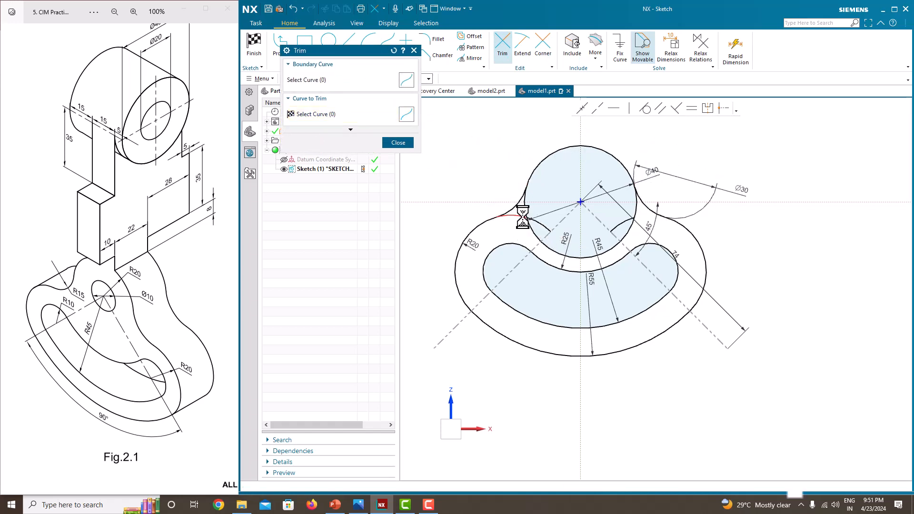
pyautogui.click(527, 205)
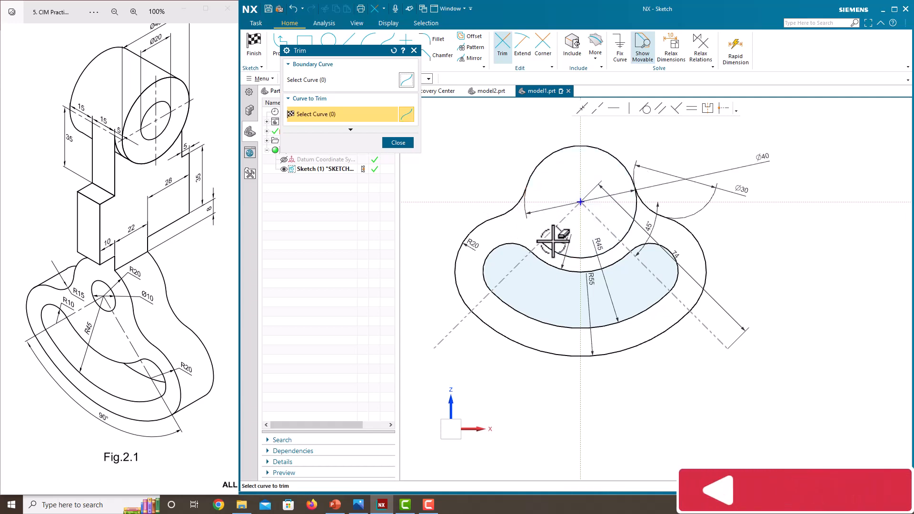
pyautogui.click(554, 245)
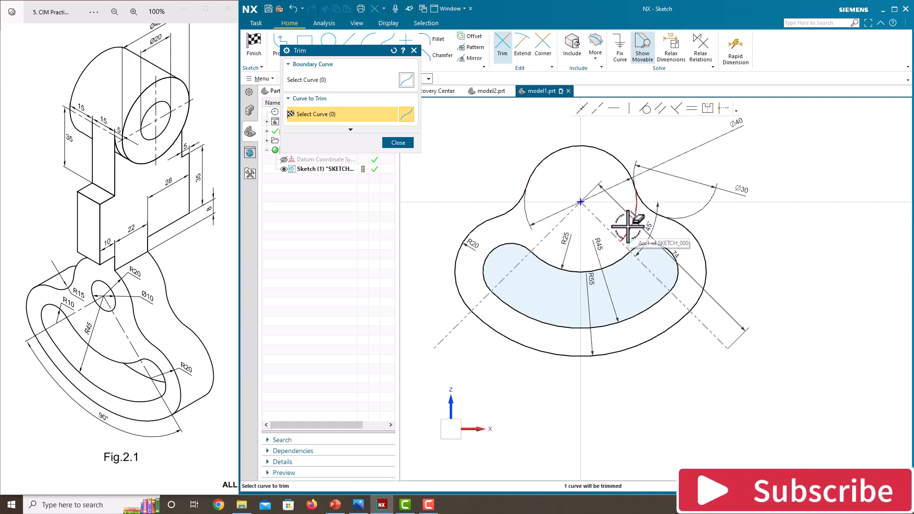
pyautogui.click(628, 227)
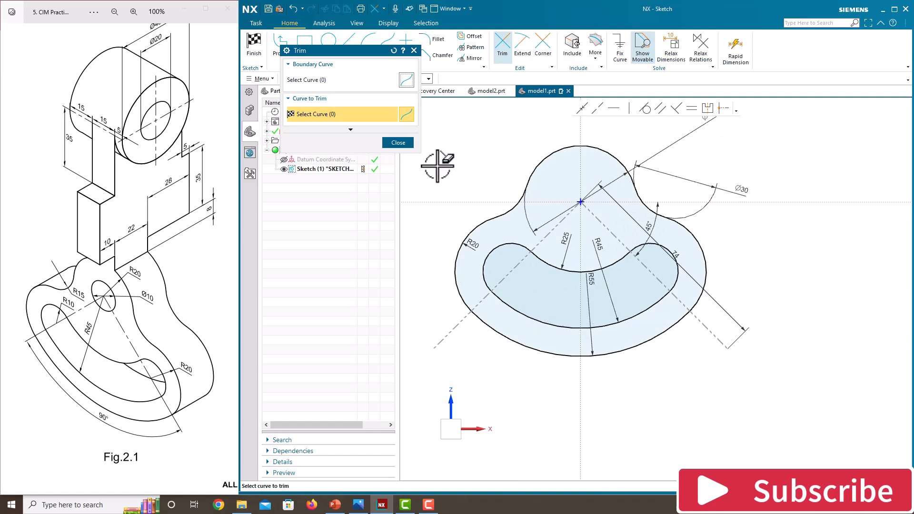
pyautogui.click(398, 143)
# Finish the sketch of the slotted contour.
pyautogui.moveTo(714, 216)
pyautogui.mouseDown(button='middle')
pyautogui.moveTo(714, 239)
pyautogui.moveTo(745, 227)
pyautogui.mouseUp(button='middle')
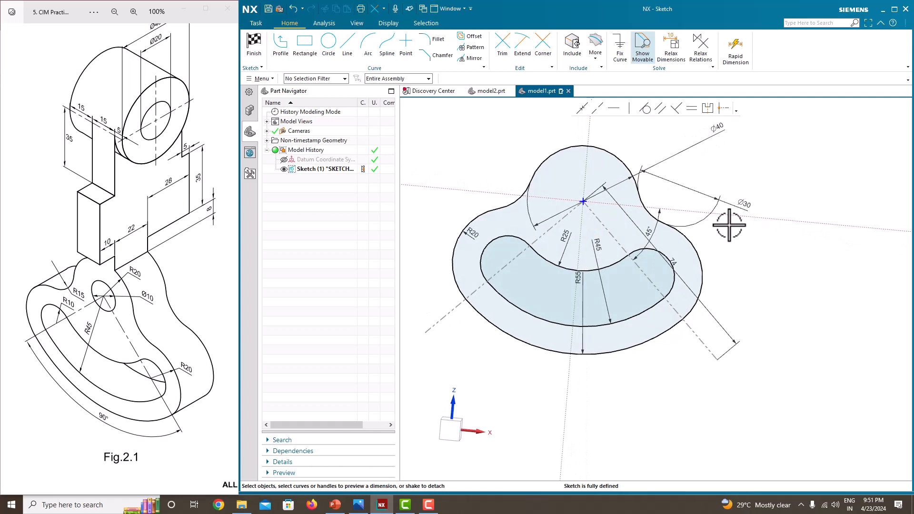
pyautogui.rightClick(733, 166)
pyautogui.click(747, 173)
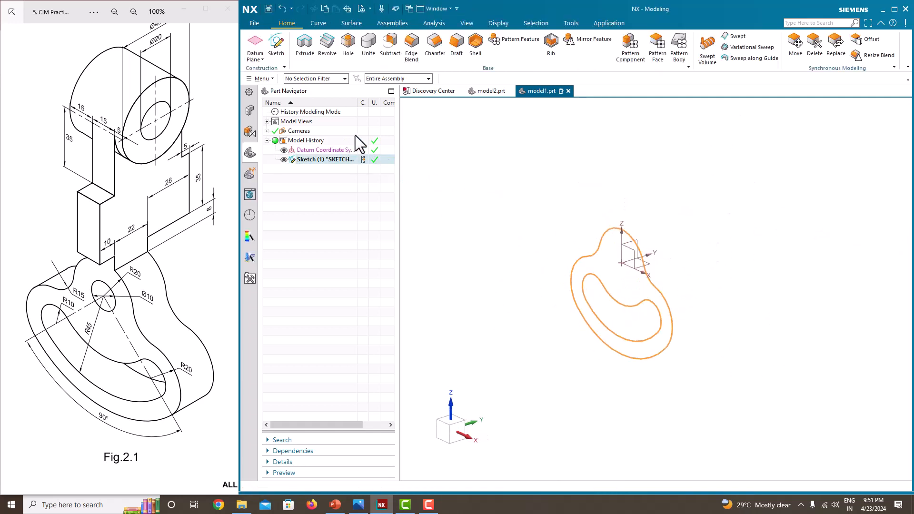
# Extrude the slotted profile with a symmetric value, using a width of 22 mm.
pyautogui.click(300, 54)
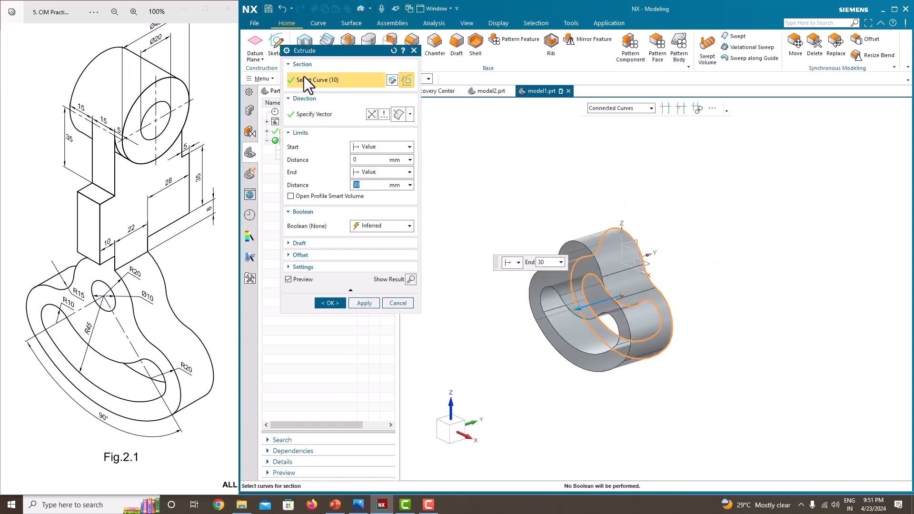
pyautogui.click(367, 174)
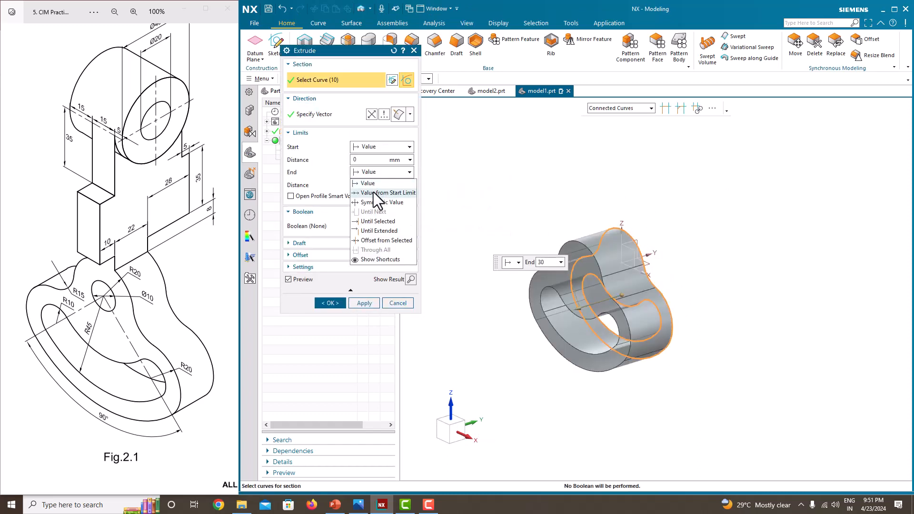
pyautogui.click(373, 192)
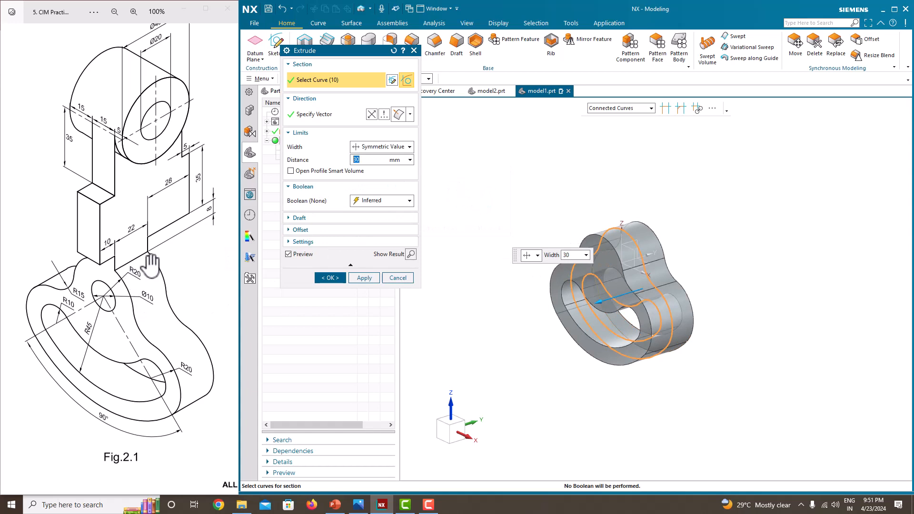
pyautogui.write('22')
pyautogui.press('Return')
pyautogui.click(330, 278)
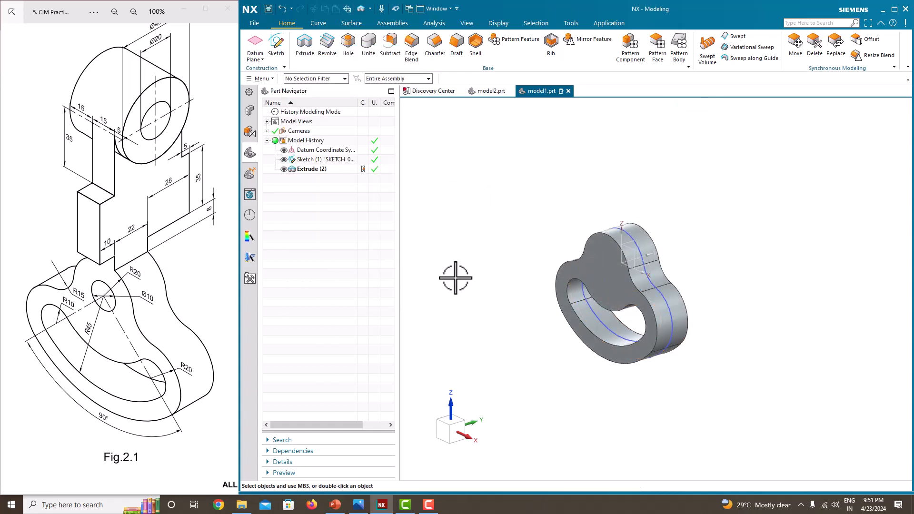
# Hide the contour sketch so only the extruded slotted body and the datum coordinate system are displayed.
pyautogui.moveTo(680, 255); pyautogui.dragTo(518, 223, button='middle')
pyautogui.click(284, 160)
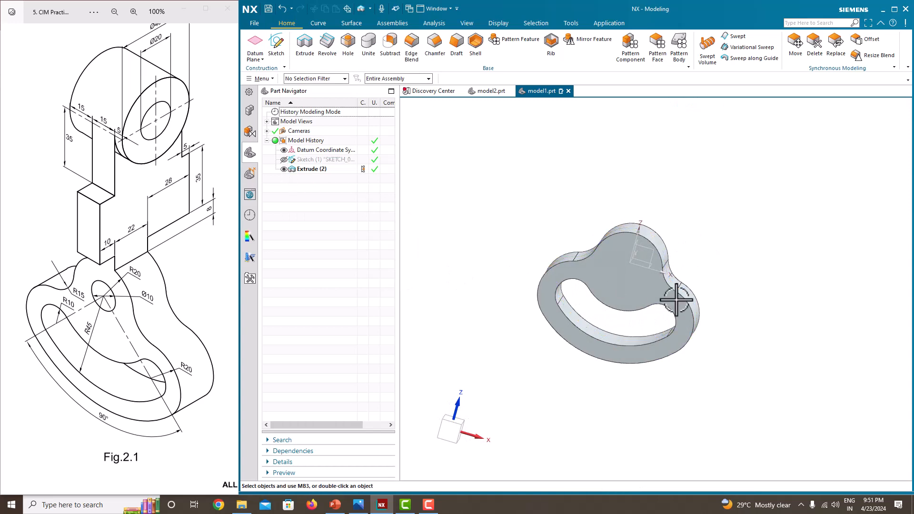
pyautogui.moveTo(582, 342); pyautogui.dragTo(669, 287, button='middle')
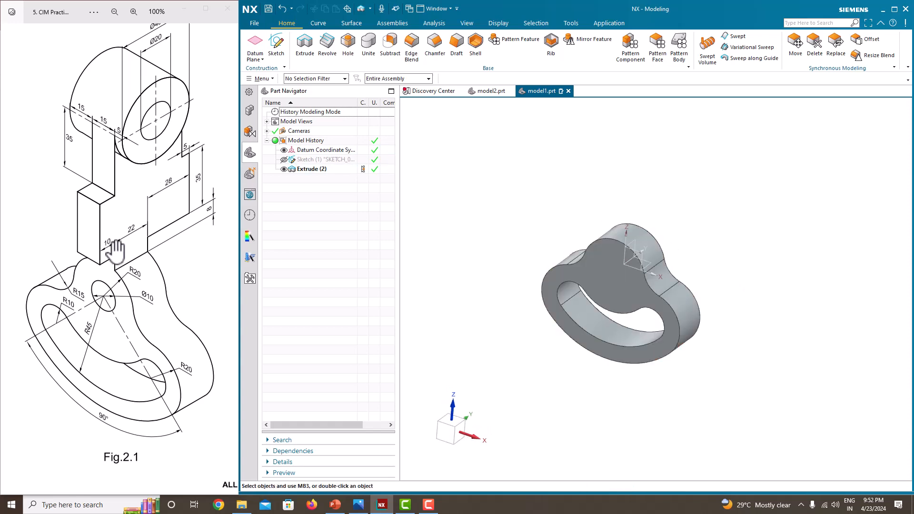
pyautogui.moveTo(625, 268); pyautogui.dragTo(560, 265, button='middle')
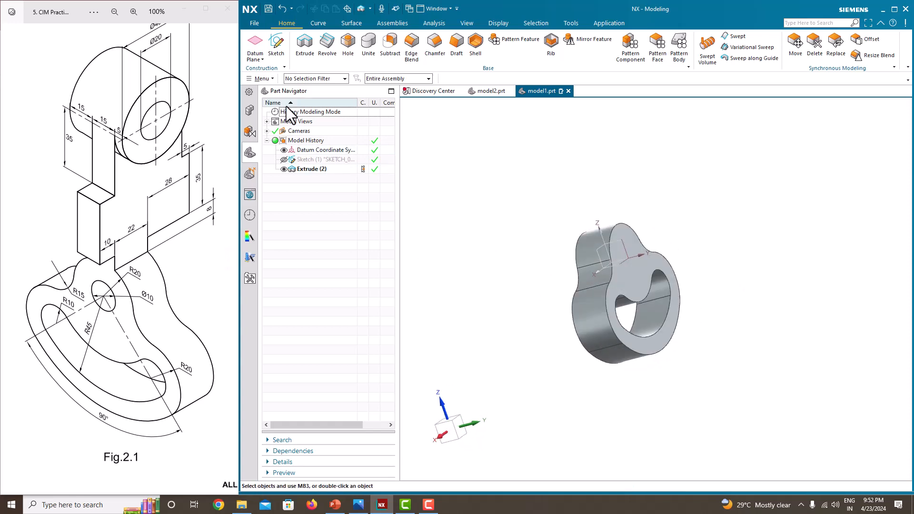
# Create a new sketch on the Right plane and orient the view normal to it.
pyautogui.click(277, 47)
pyautogui.moveTo(680, 220)
pyautogui.mouseDown(button='middle')
pyautogui.moveTo(719, 237)
pyautogui.moveTo(700, 233)
pyautogui.mouseUp(button='middle')
pyautogui.click(650, 180)
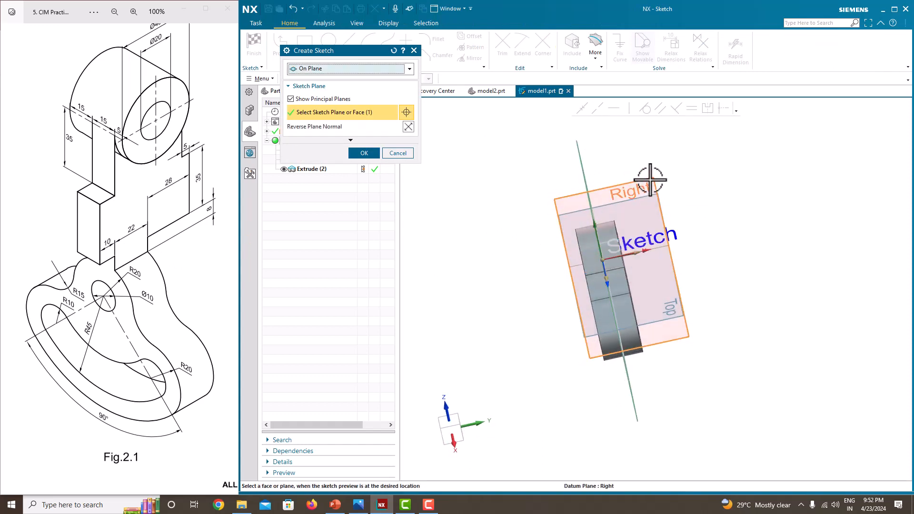
pyautogui.click(364, 153)
pyautogui.moveTo(617, 229)
pyautogui.mouseDown(button='middle')
pyautogui.moveTo(600, 230)
pyautogui.moveTo(614, 232)
pyautogui.mouseUp(button='middle')
pyautogui.rightClick(699, 181)
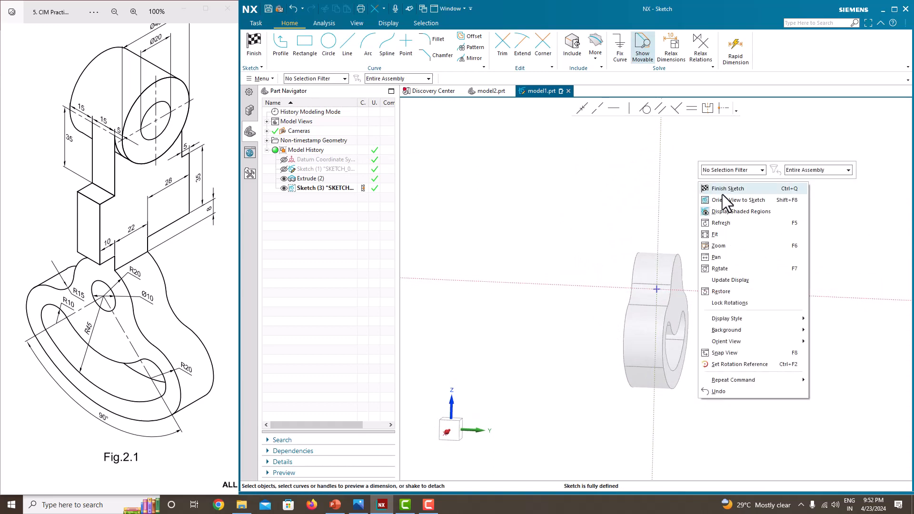
pyautogui.click(728, 204)
pyautogui.scroll(3, 663, 252)
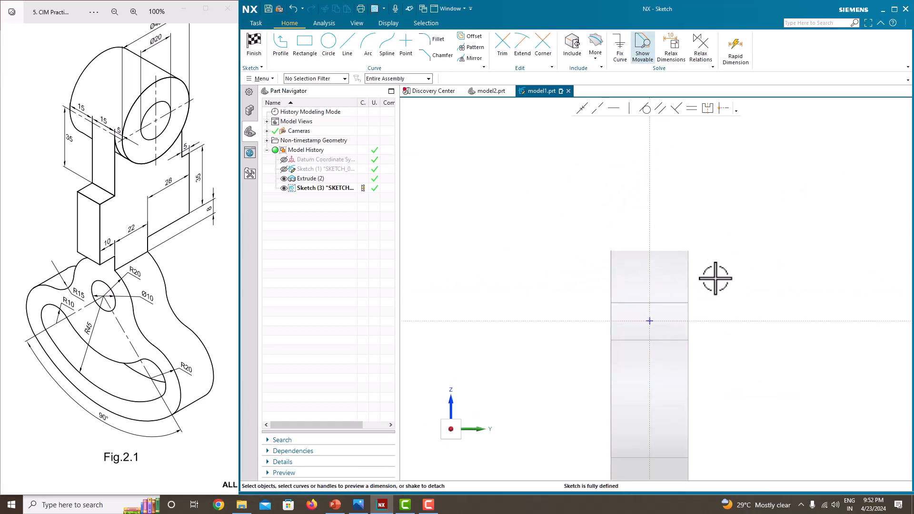
# Sketch a horizontal line just above the body's upper edge, extending past both of its sides.
pyautogui.click(395, 80)
pyautogui.click(380, 84)
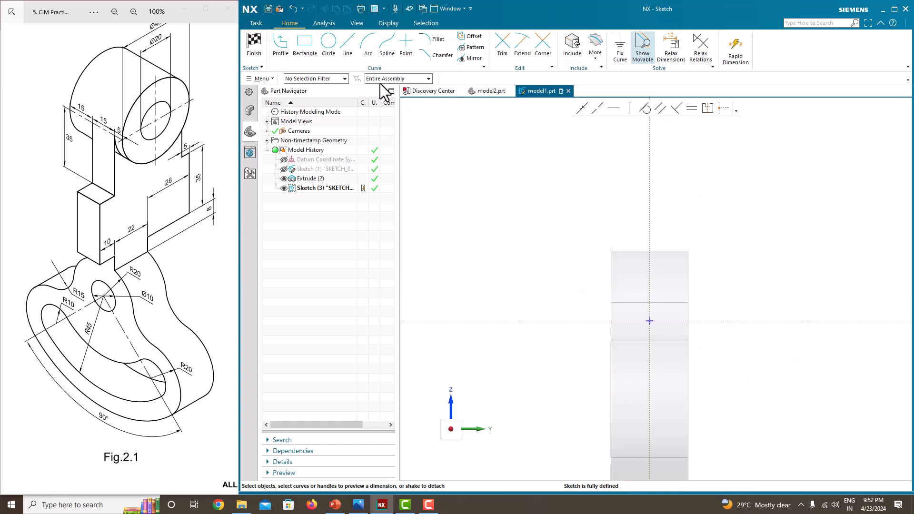
pyautogui.click(339, 48)
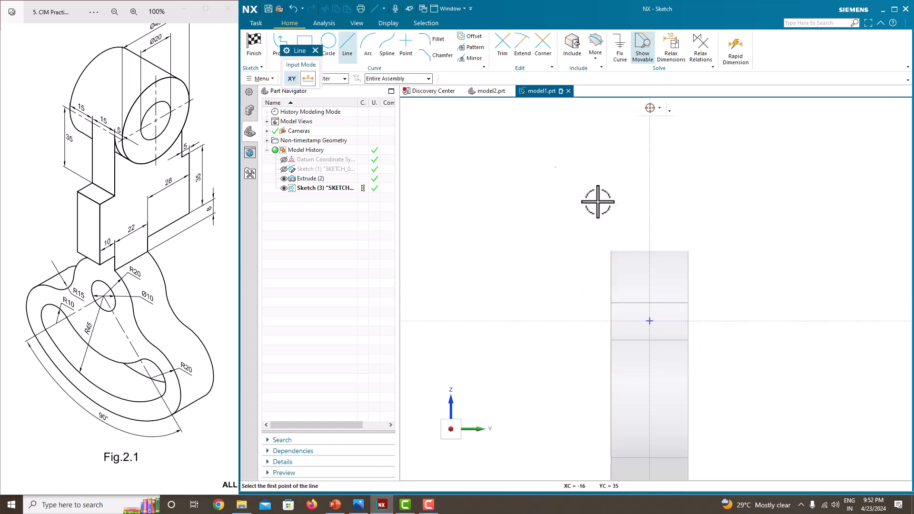
pyautogui.click(559, 248)
pyautogui.click(741, 247)
pyautogui.press('Escape')
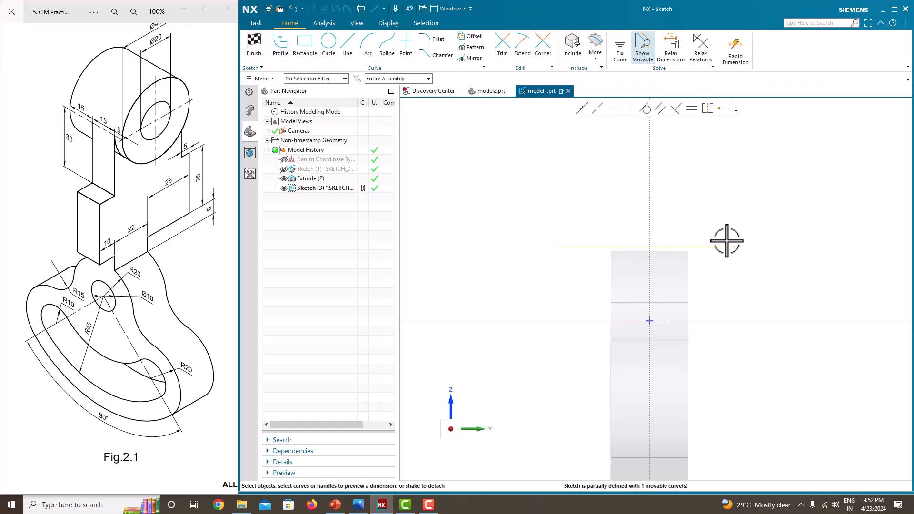
# Set the horizontal line's length to 50 mm and scale the entire sketch with this first dimension.
pyautogui.click(725, 247)
pyautogui.doubleClick(653, 268)
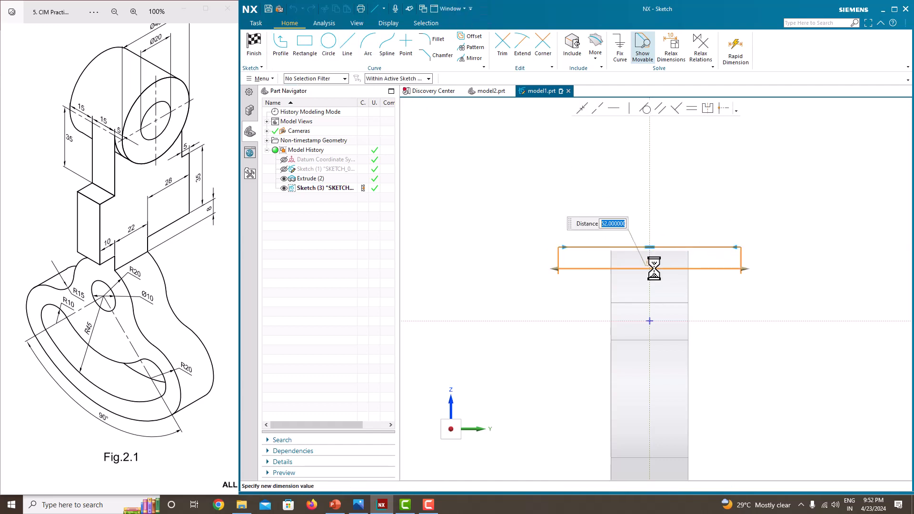
pyautogui.write('50')
pyautogui.press('Return')
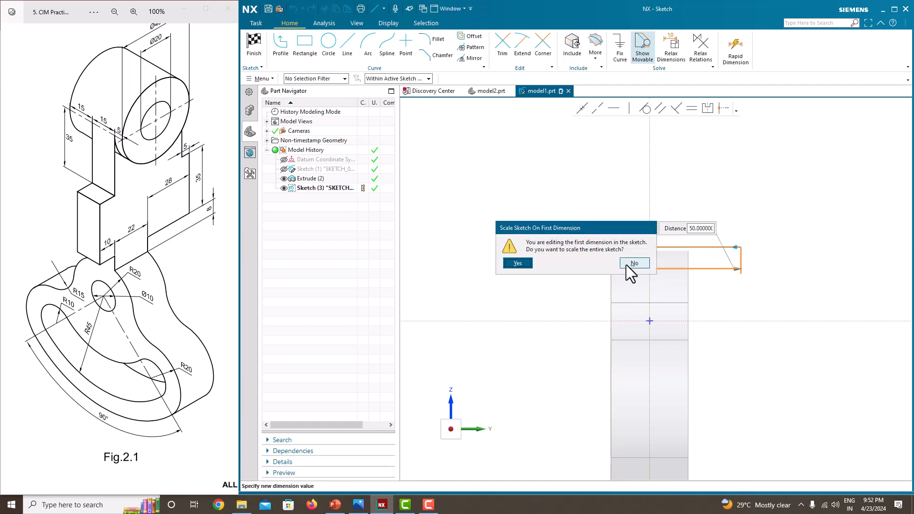
pyautogui.click(523, 263)
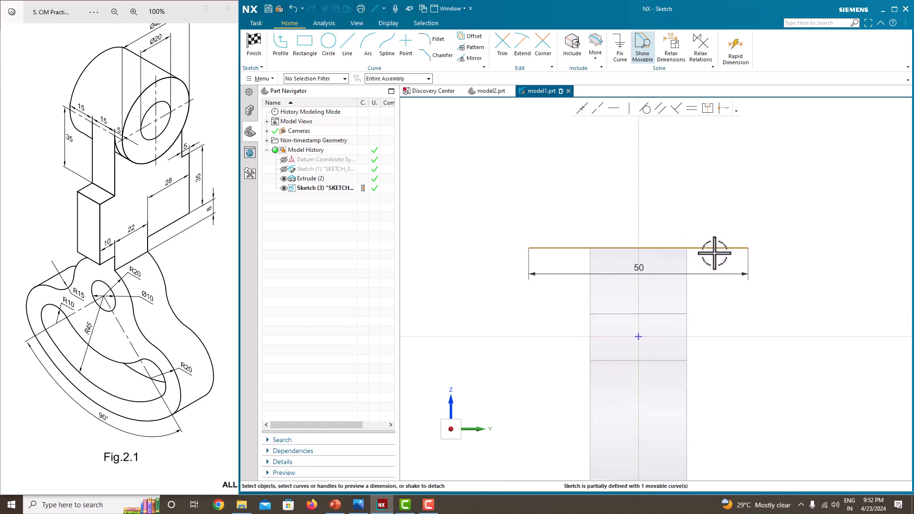
# Dimension the horizontal line's height above the horizontal sketch axis at 20 mm.
pyautogui.click(717, 248)
pyautogui.click(734, 337)
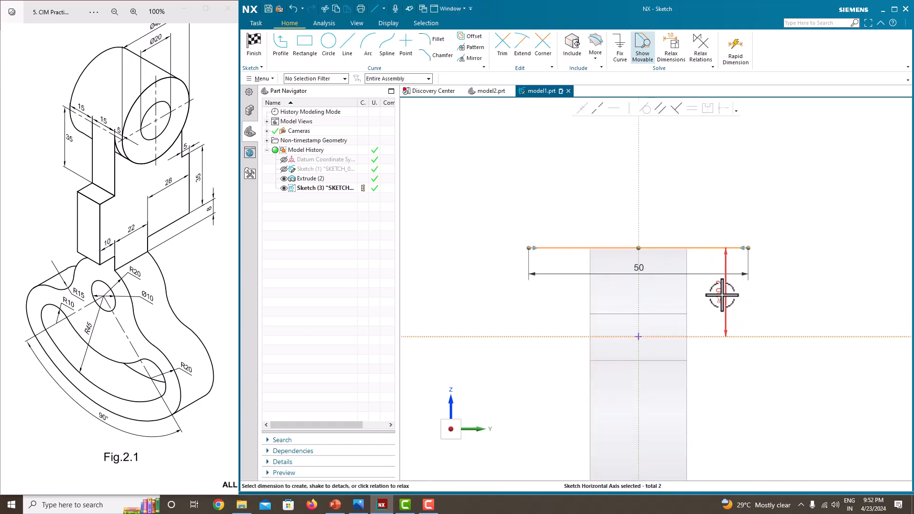
pyautogui.click(722, 295)
pyautogui.write('20')
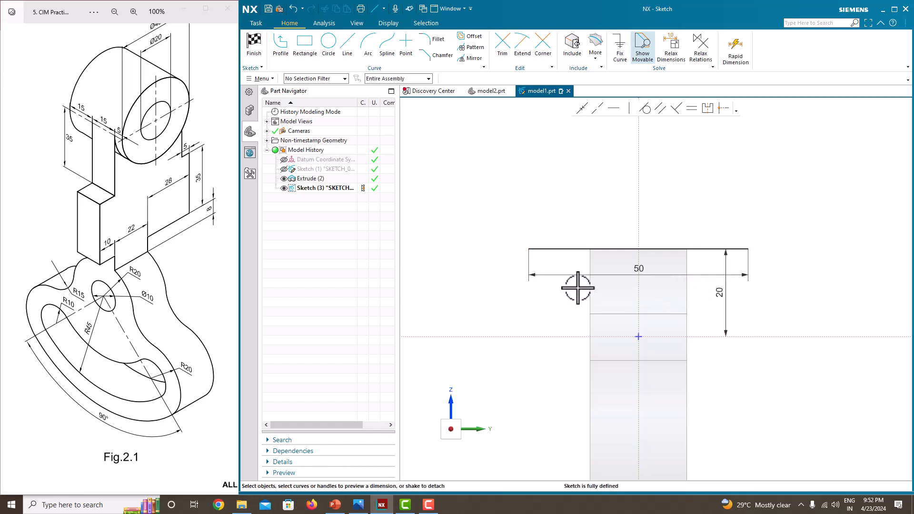
# Sketch a connected profile from the 50 mm line near the body's +Y edge: about 19 mm up, then about 25.5 mm horizontally outward.
pyautogui.scroll(-2, 645, 251)
pyautogui.scroll(3, 652, 241)
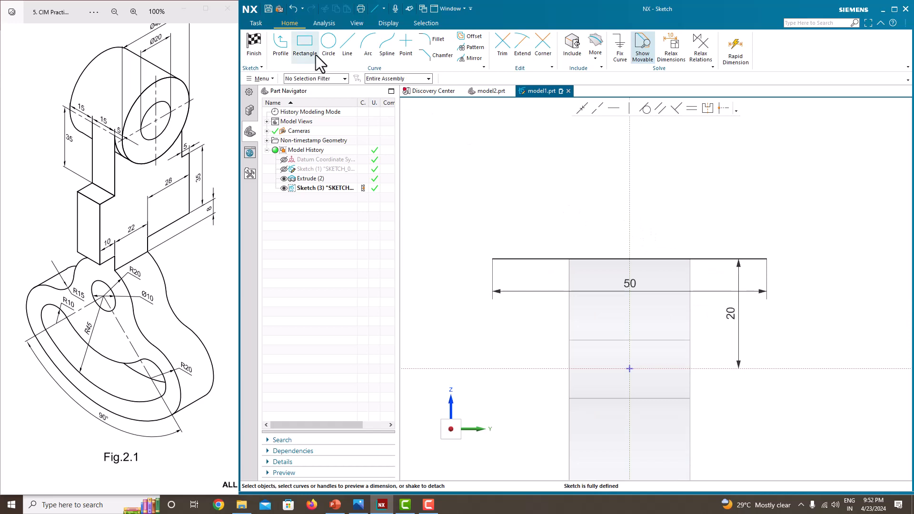
pyautogui.click(287, 49)
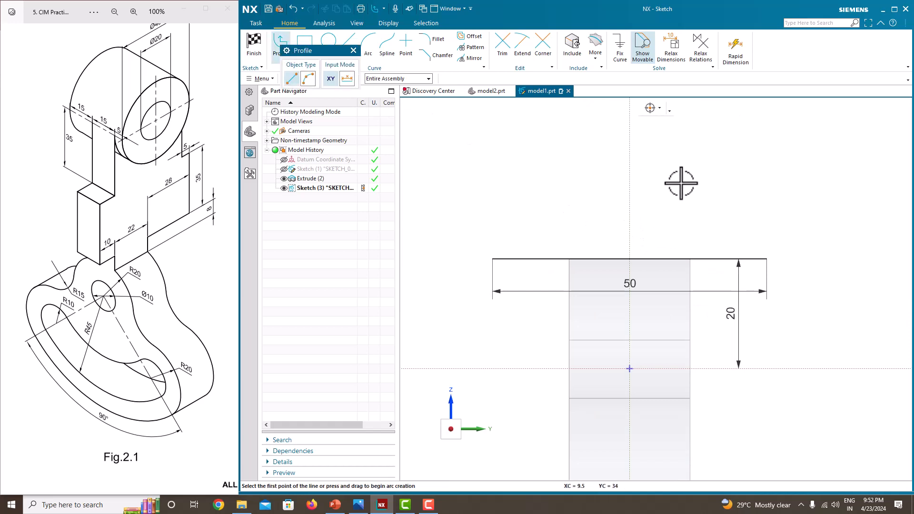
pyautogui.click(696, 258)
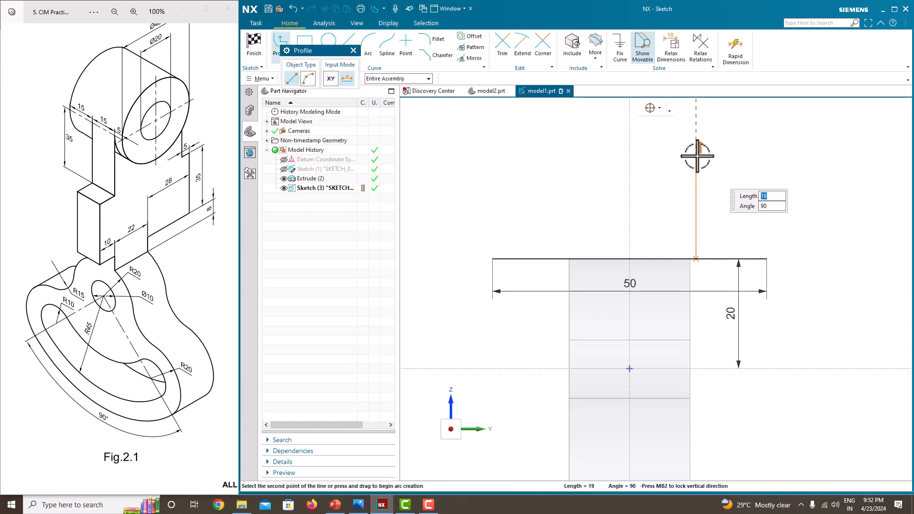
pyautogui.click(696, 155)
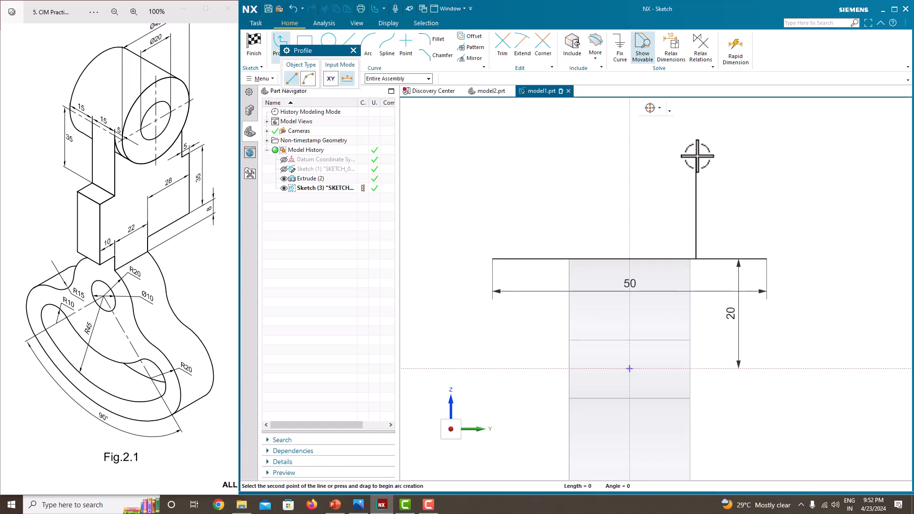
pyautogui.click(836, 154)
pyautogui.press('Escape')
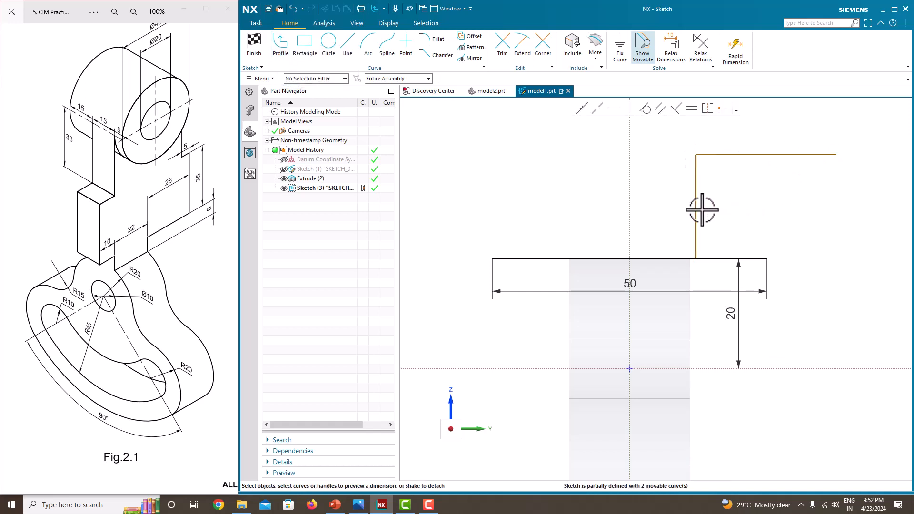
# Set the new profile's vertical line to 8 mm and its horizontal line to 28 mm.
pyautogui.moveTo(700, 210); pyautogui.dragTo(732, 206)
pyautogui.write('8')
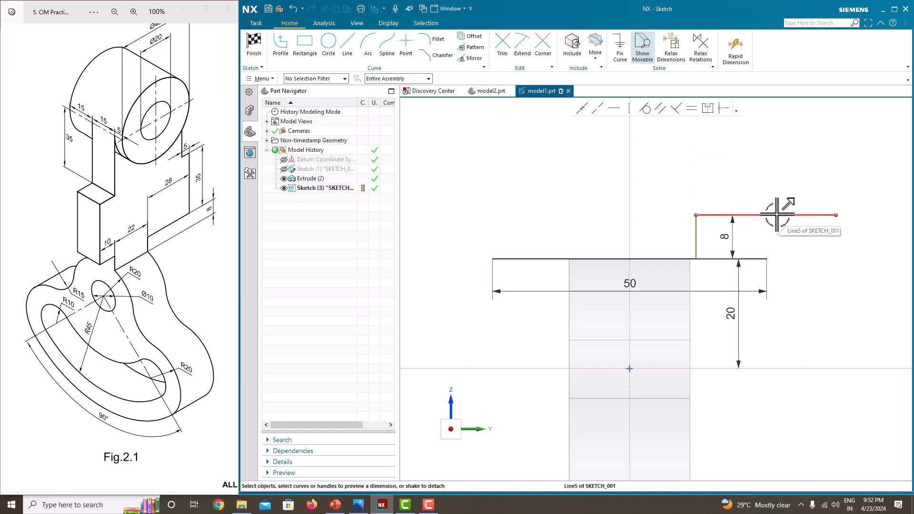
pyautogui.moveTo(778, 214); pyautogui.dragTo(769, 244)
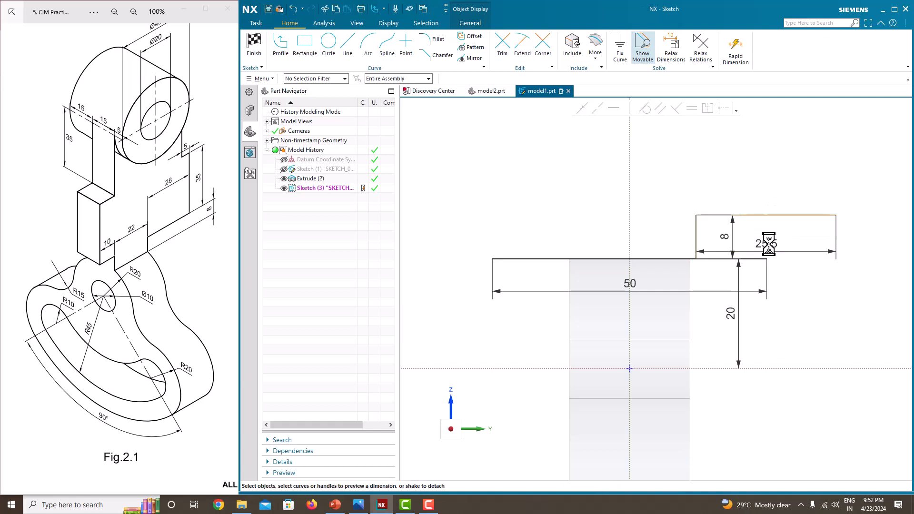
pyautogui.write('28')
pyautogui.press('Return')
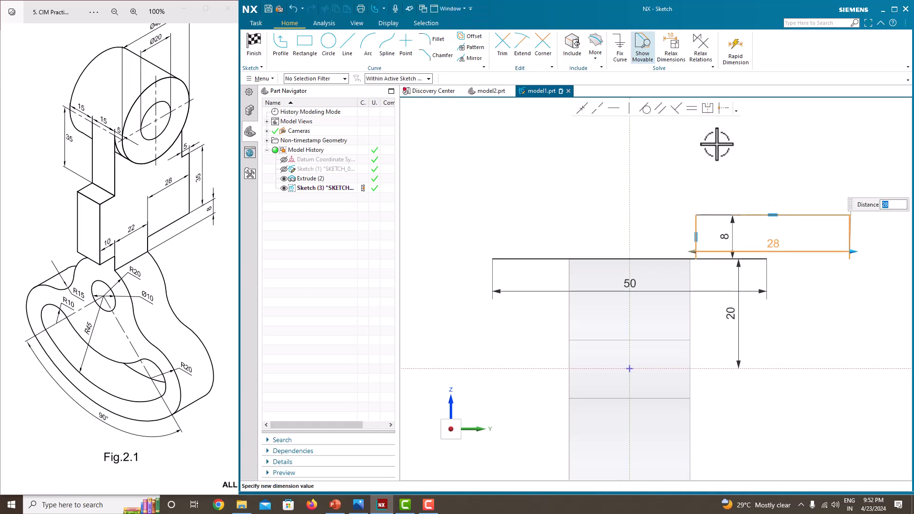
# Dimension the distance between the vertical sketch axis and the 8 mm vertical line at 11 mm.
pyautogui.scroll(3, 663, 198)
pyautogui.scroll(-5, 663, 198)
pyautogui.scroll(3, 818, 187)
pyautogui.scroll(-1, 635, 266)
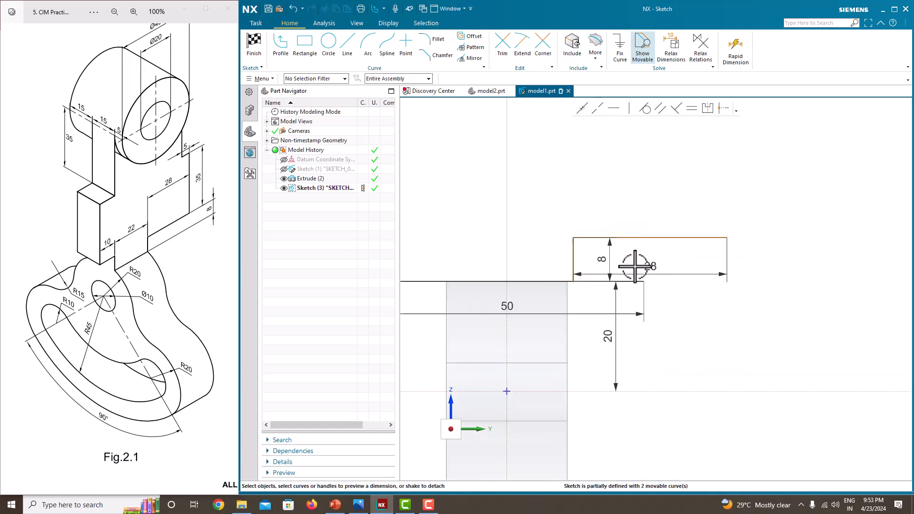
pyautogui.scroll(-2, 635, 265)
pyautogui.scroll(2, 545, 304)
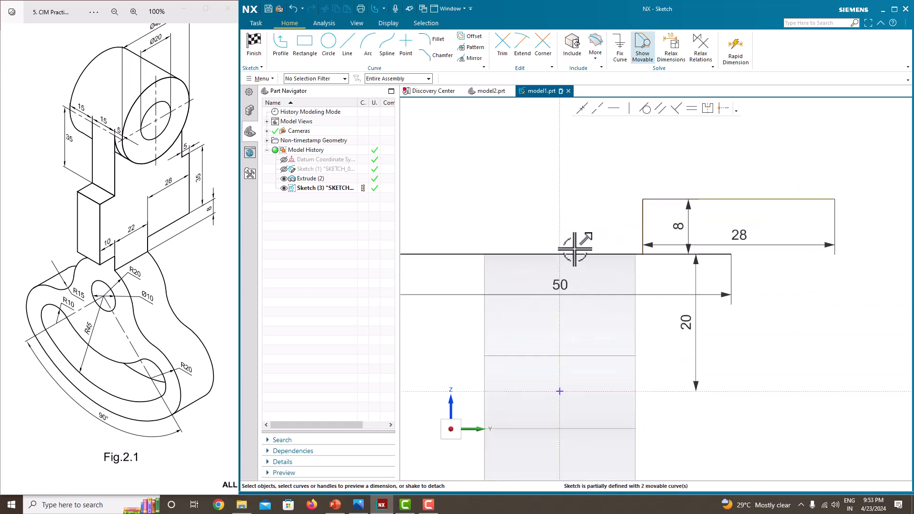
pyautogui.click(560, 208)
pyautogui.click(642, 223)
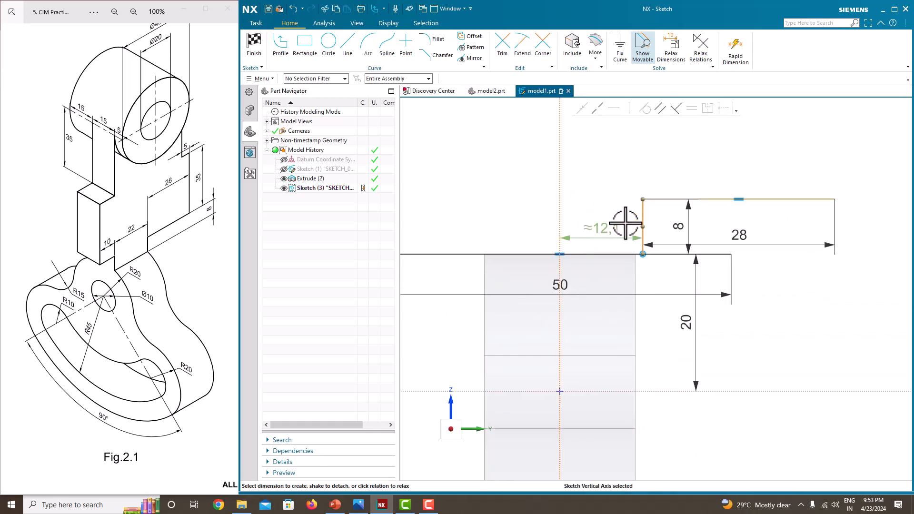
pyautogui.click(611, 229)
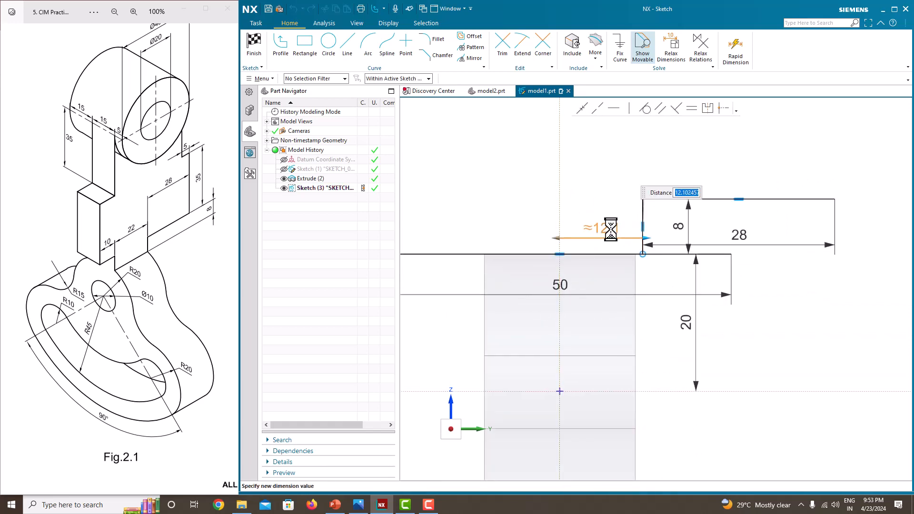
pyautogui.press('Return')
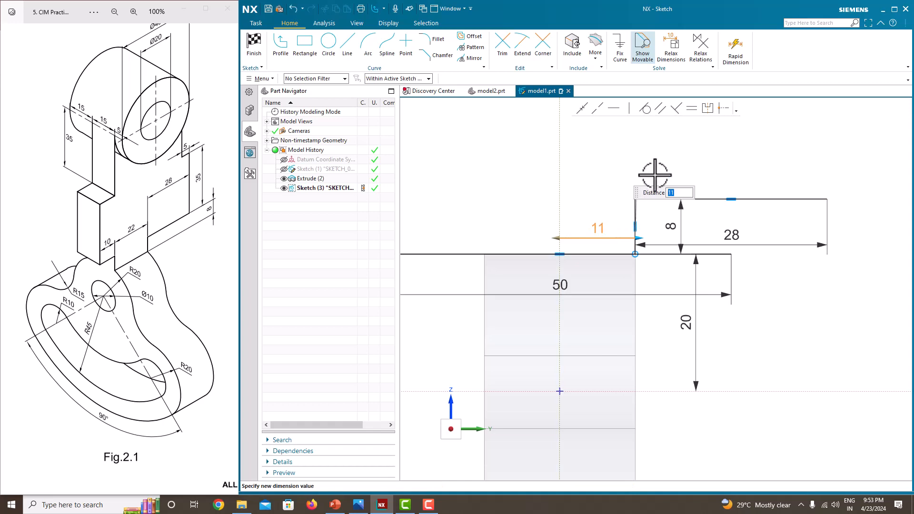
pyautogui.press('Escape')
# Continue the profile from the 28 mm line's outer end: 25 mm up, a short horizontal step inward, and another vertical line up.
pyautogui.scroll(-2, 656, 196)
pyautogui.scroll(-5, 693, 241)
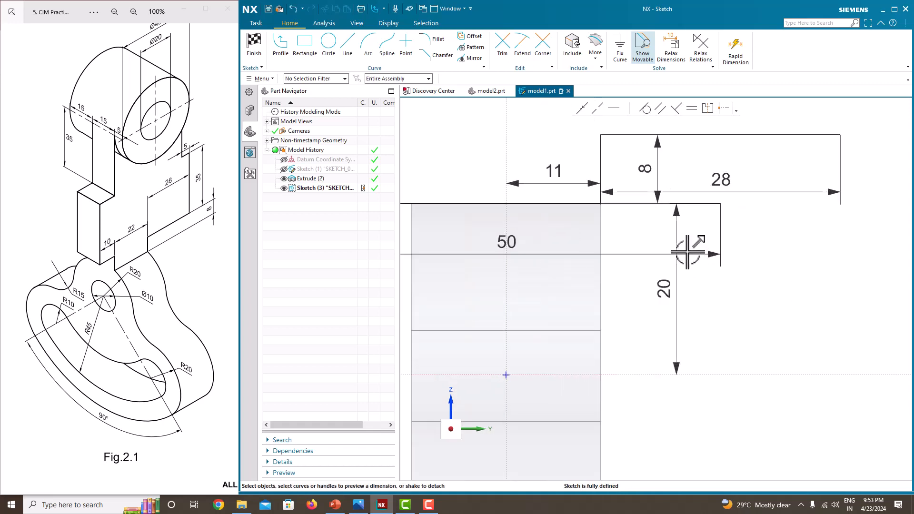
pyautogui.scroll(5, 673, 174)
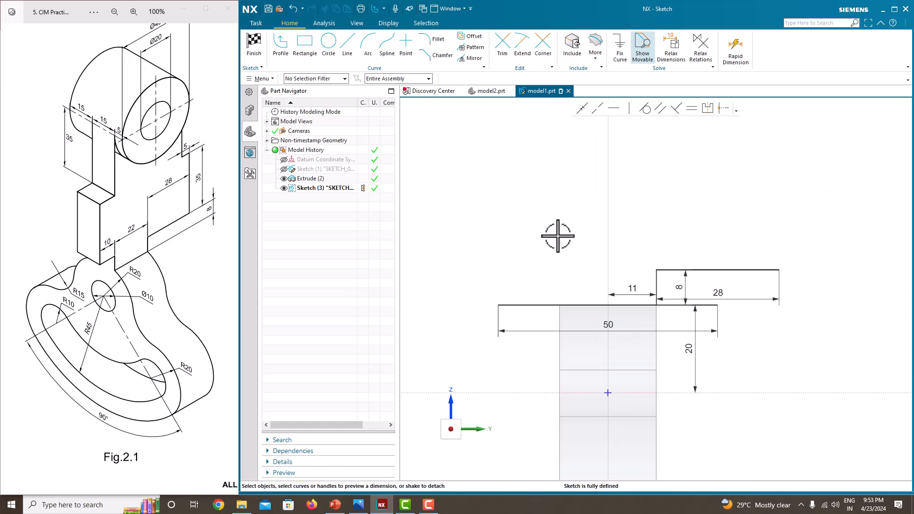
pyautogui.click(280, 56)
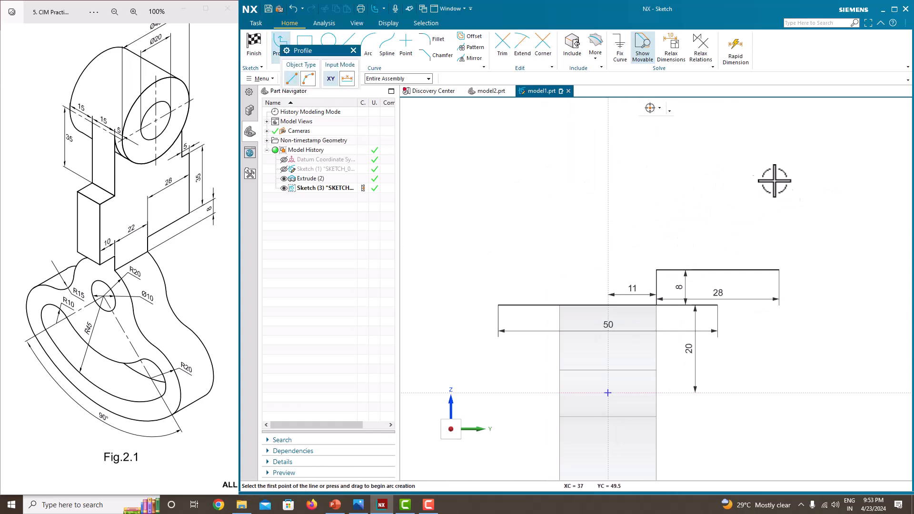
pyautogui.click(780, 269)
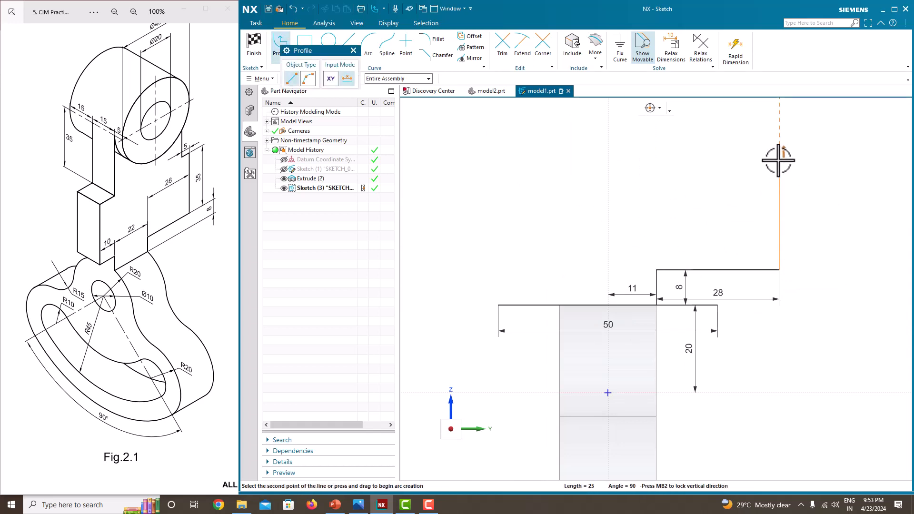
pyautogui.click(779, 160)
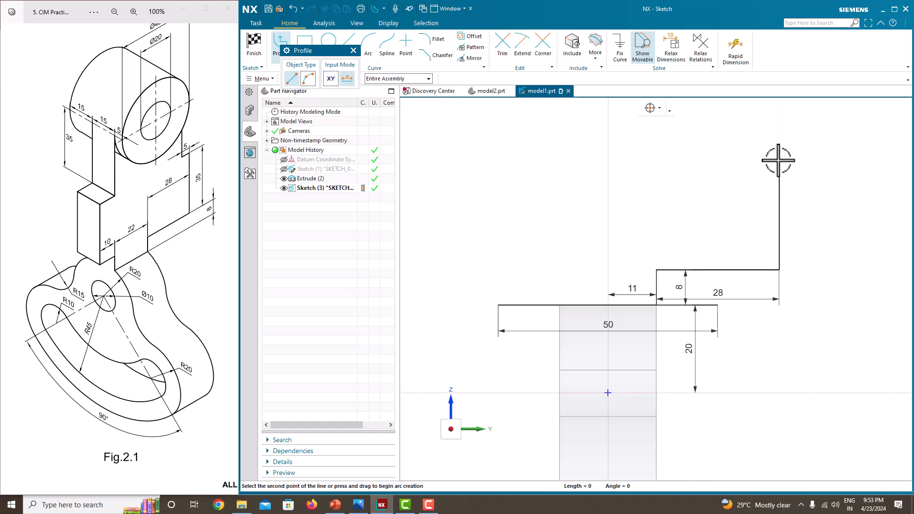
pyautogui.click(749, 160)
pyautogui.click(749, 104)
pyautogui.press('Escape')
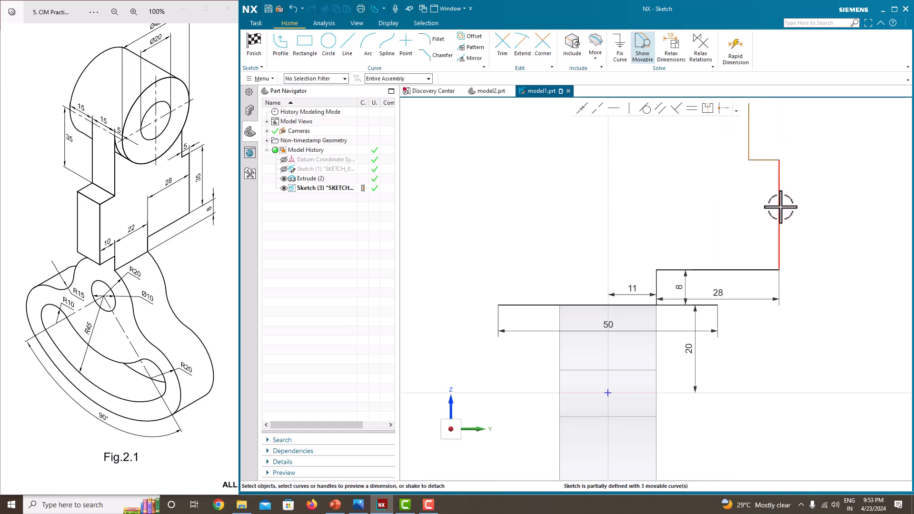
# Set the outer vertical line's length to 35 mm and the short horizontal step's length to 5 mm.
pyautogui.click(780, 207)
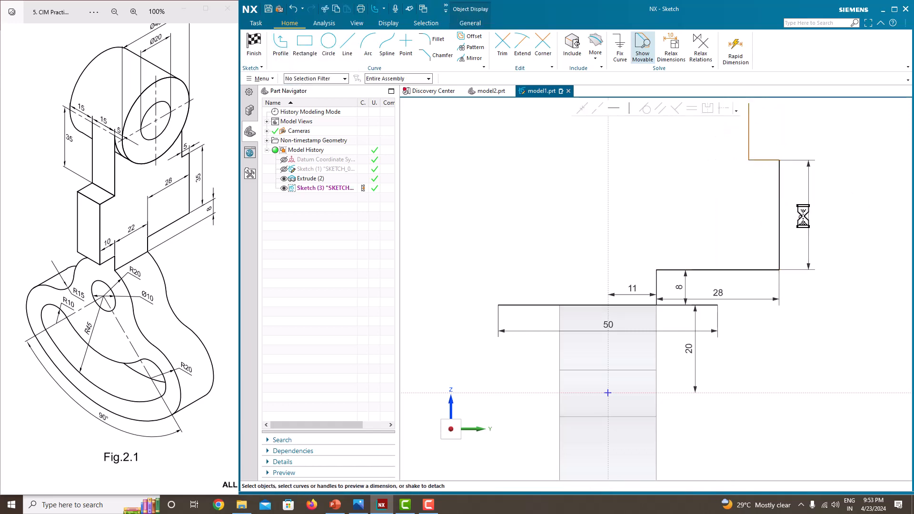
pyautogui.click(803, 216)
pyautogui.write('35')
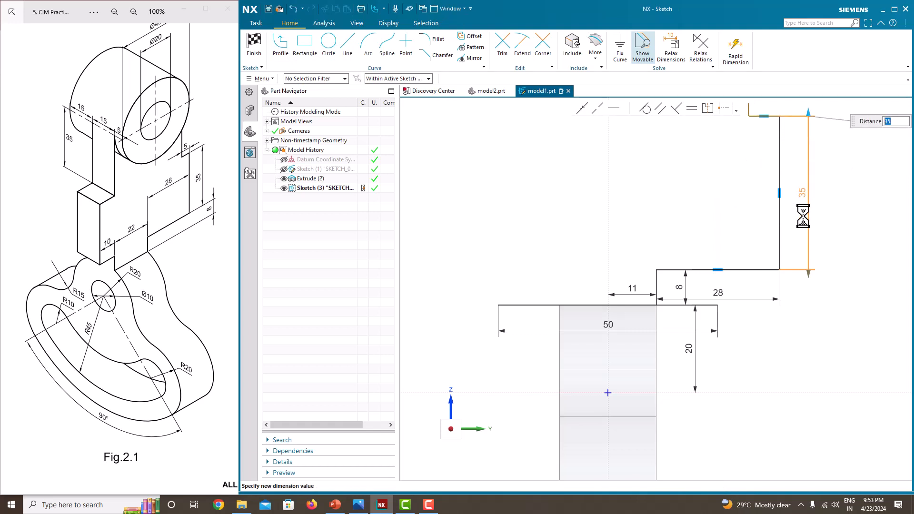
pyautogui.press('Return')
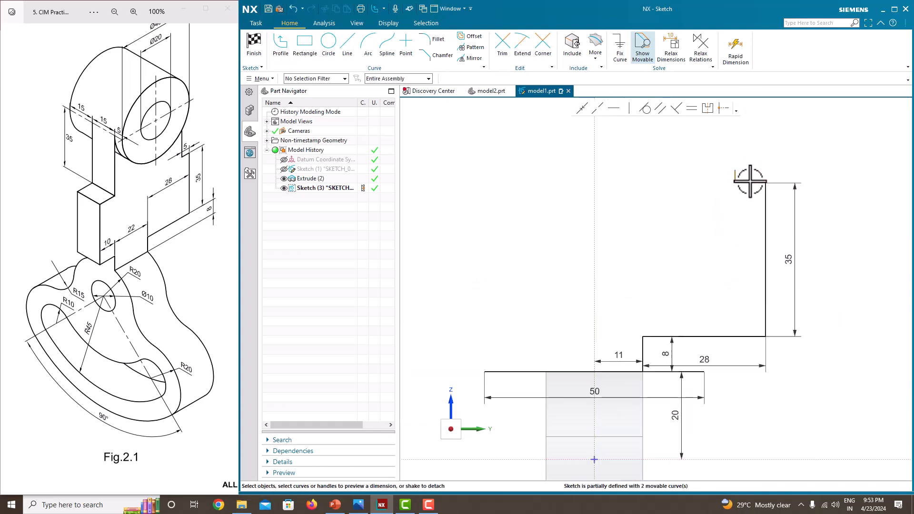
pyautogui.click(750, 182)
pyautogui.click(749, 207)
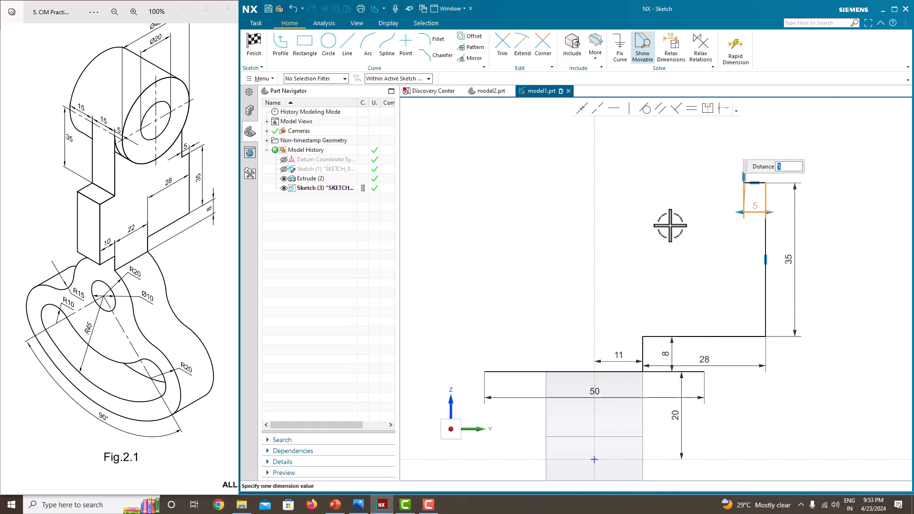
pyautogui.press('Return')
# Set the length of the uppermost vertical line above the 5 mm step to 35 mm.
pyautogui.scroll(3, 690, 200)
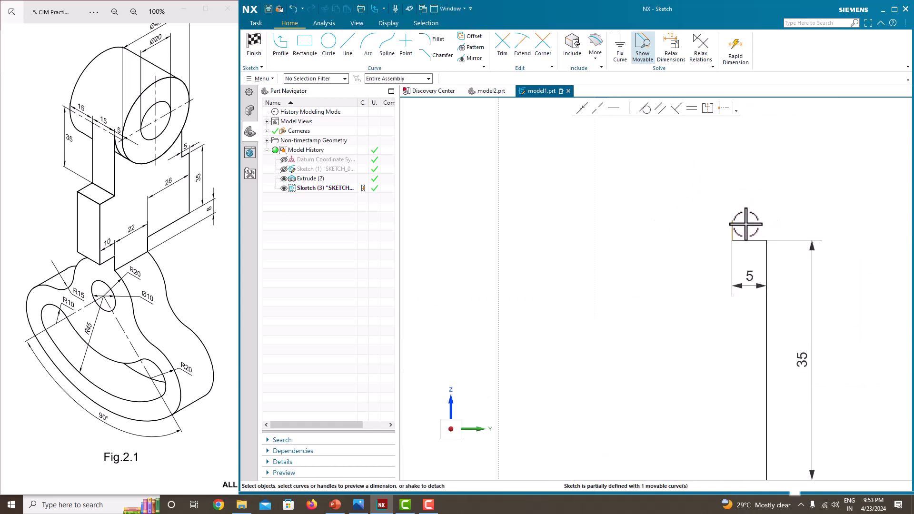
pyautogui.click(732, 231)
pyautogui.click(704, 228)
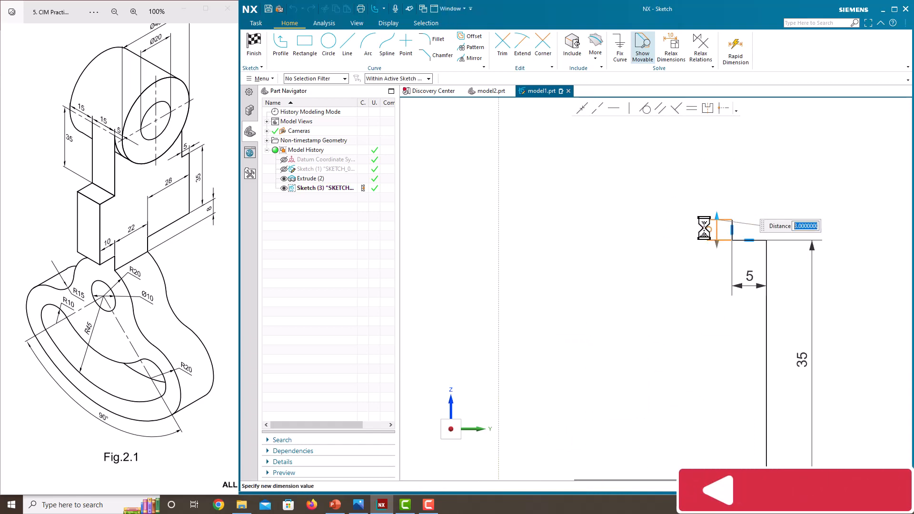
pyautogui.write('35')
pyautogui.press('Return')
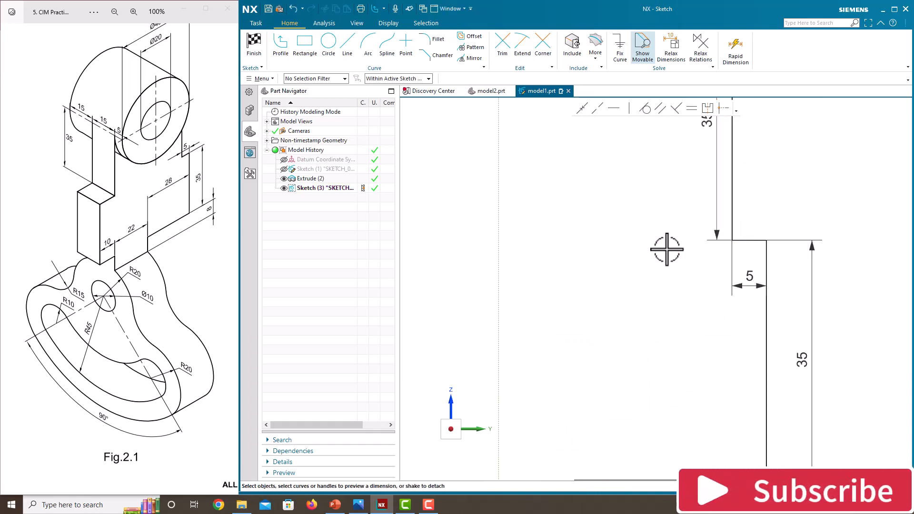
# Convert the 50 mm horizontal line to reference geometry and apply Fix Curve to it.
pyautogui.scroll(-5, 662, 249)
pyautogui.scroll(3, 604, 316)
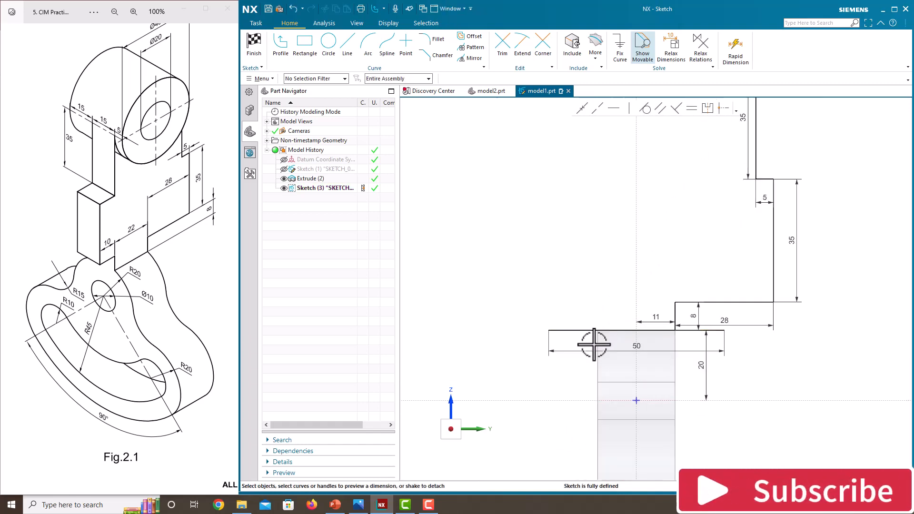
pyautogui.click(591, 331)
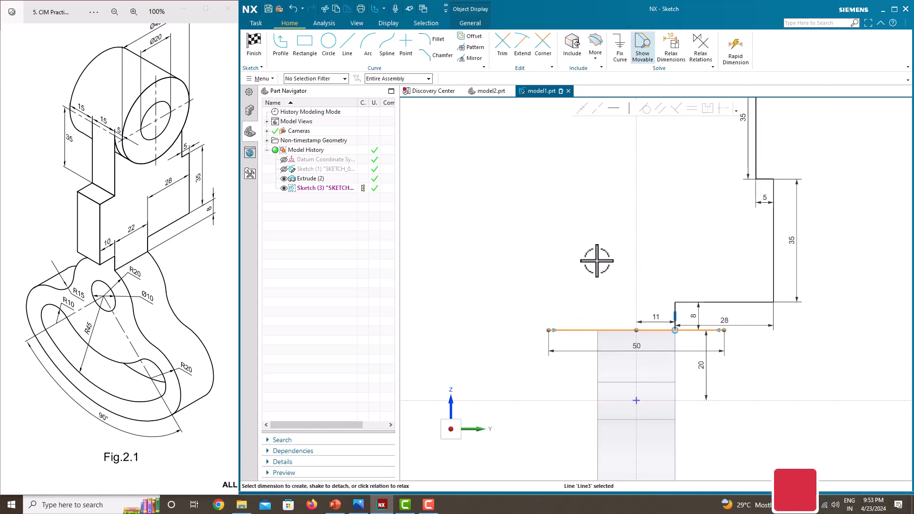
pyautogui.rightClick(597, 329)
pyautogui.click(609, 339)
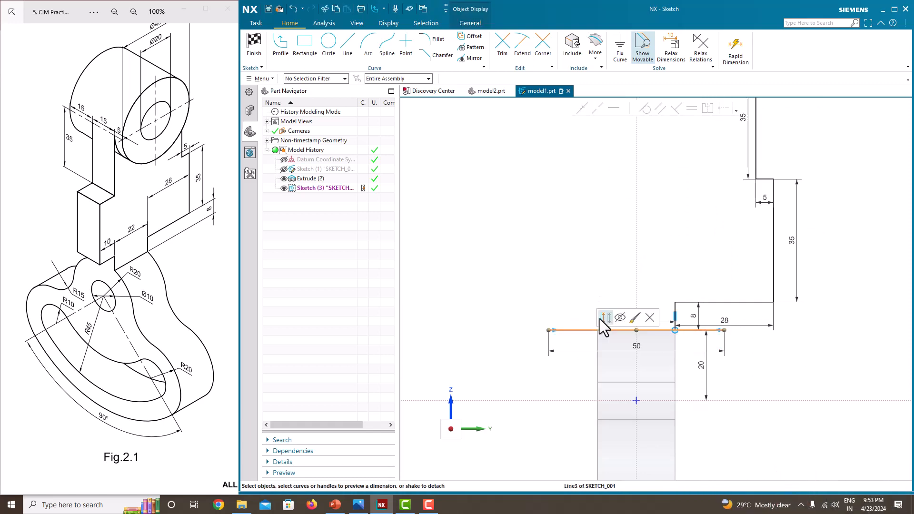
pyautogui.click(620, 47)
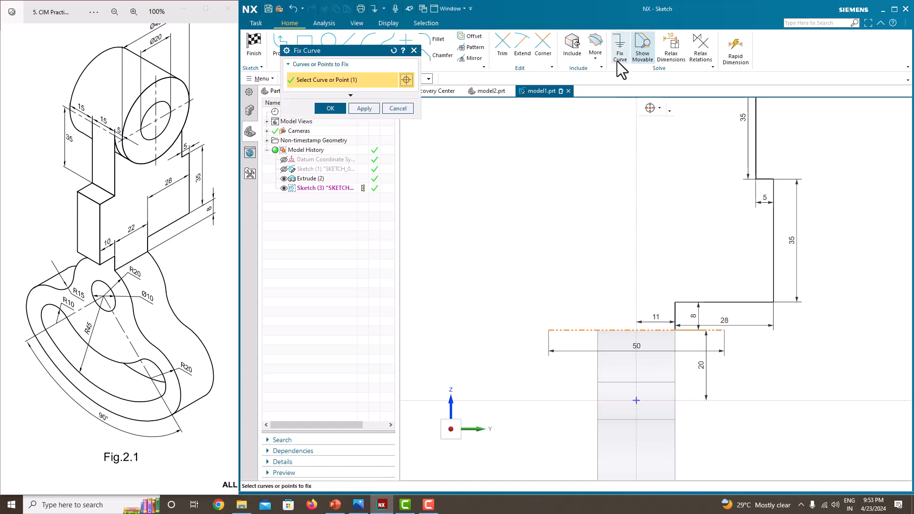
pyautogui.click(330, 109)
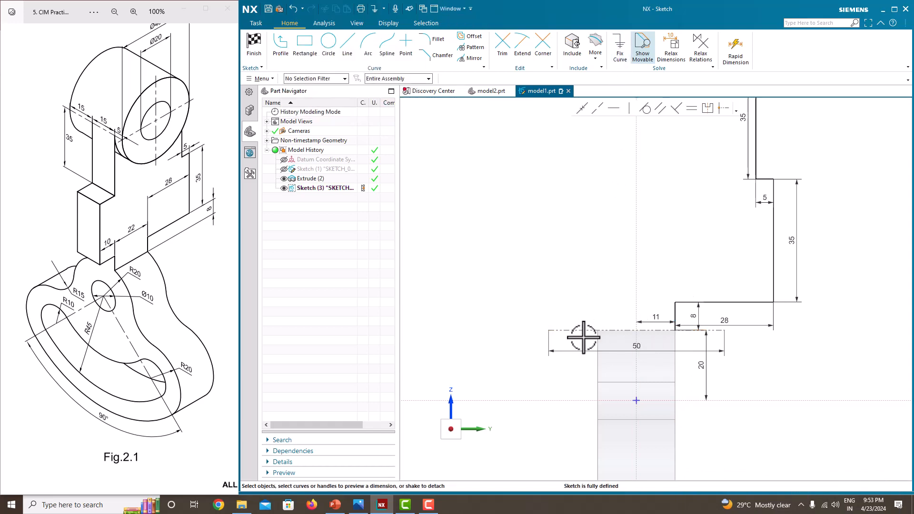
# Draw a vertical line about 10 mm up from the reference line, on the side of the axis opposite the finished profile.
pyautogui.click(346, 45)
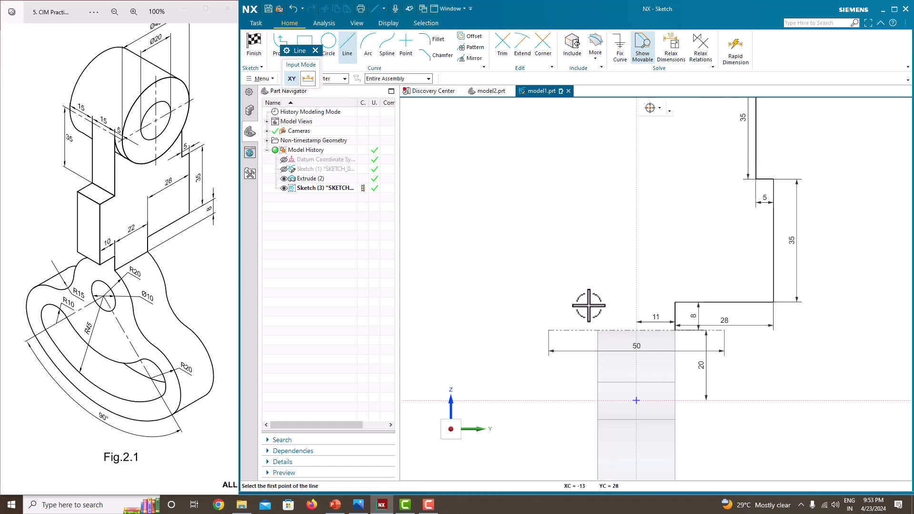
pyautogui.click(587, 330)
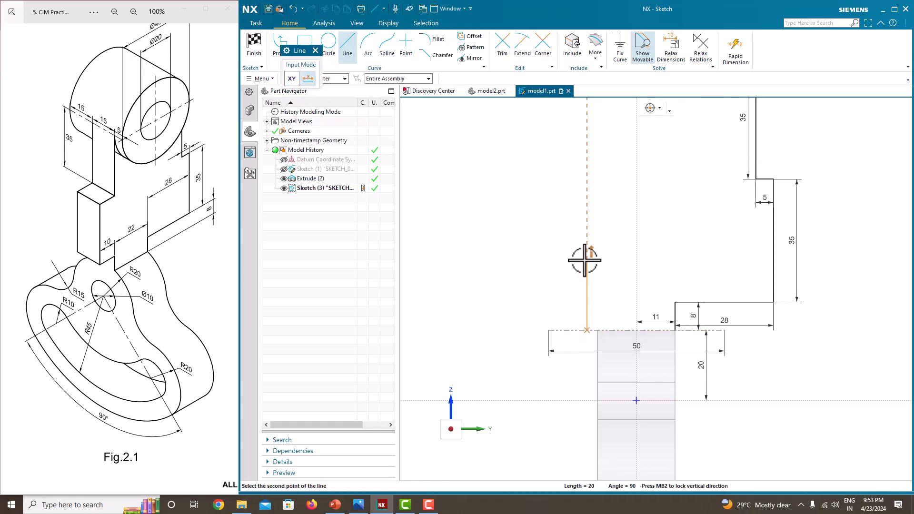
pyautogui.click(587, 295)
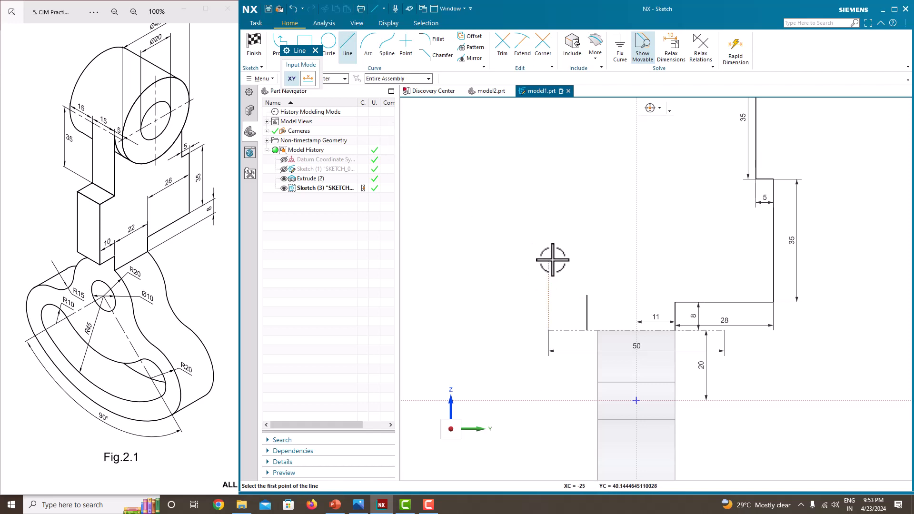
# Continue from the short line's upper end with a profile 14 mm outward, about 30 mm up, about 7 mm inward, and up again.
pyautogui.click(285, 39)
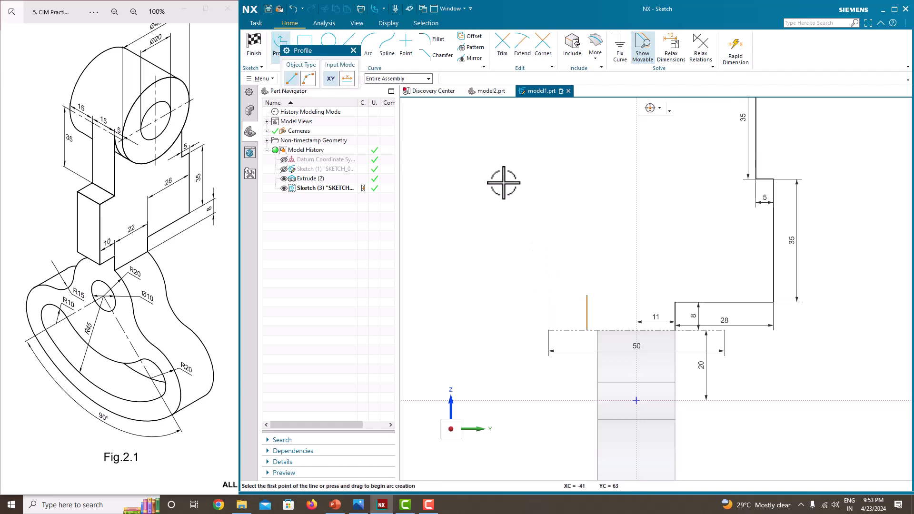
pyautogui.click(587, 296)
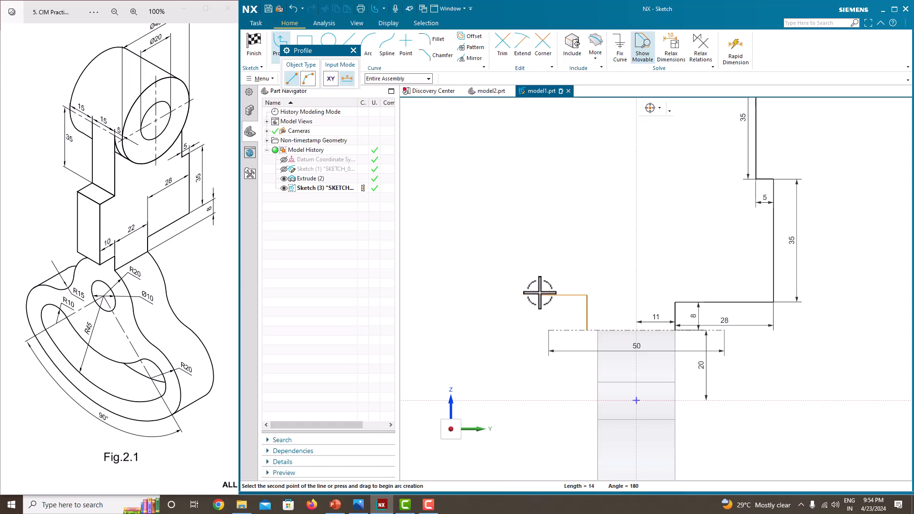
pyautogui.click(539, 295)
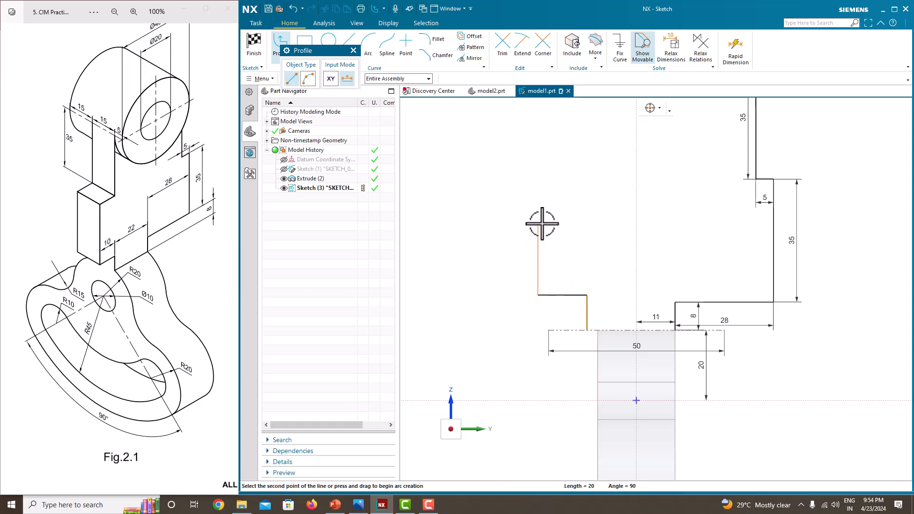
pyautogui.click(539, 189)
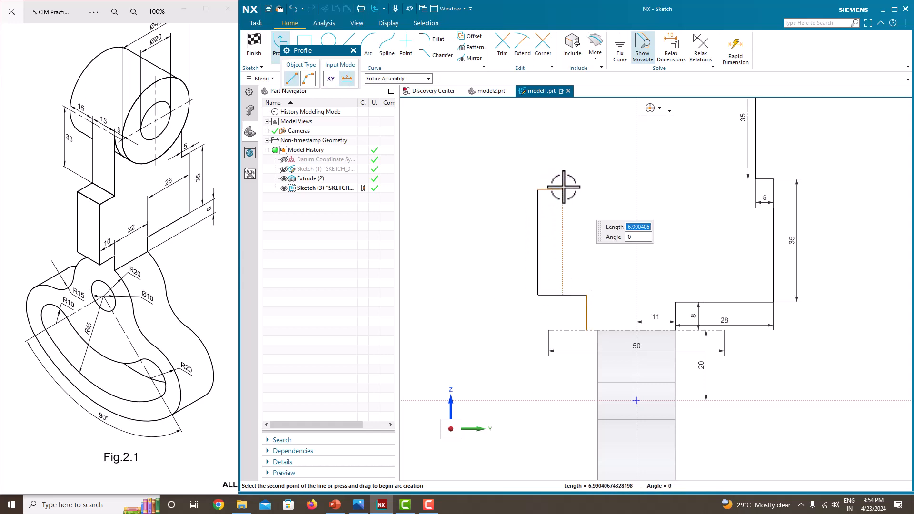
pyautogui.click(562, 189)
pyautogui.click(563, 109)
pyautogui.press('Escape')
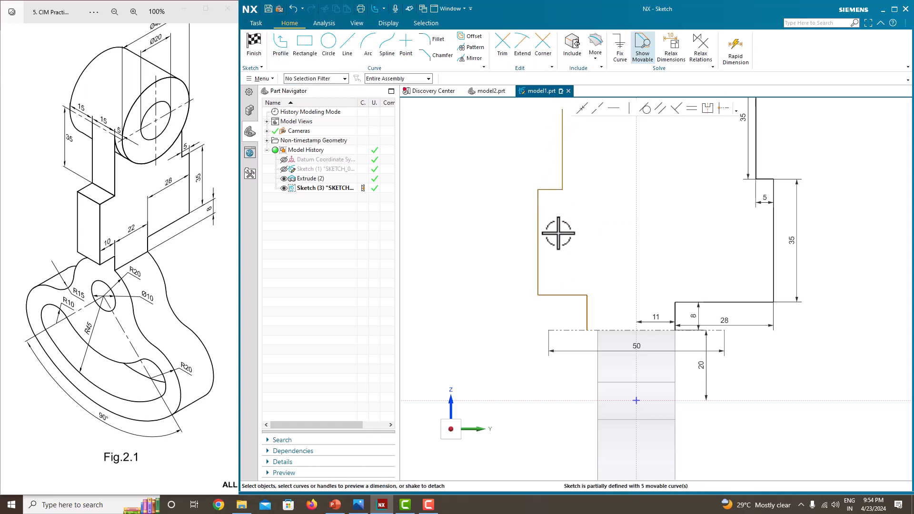
# Dimension the new short vertical line 11 mm from the vertical sketch axis and set its length to 8 mm.
pyautogui.click(587, 329)
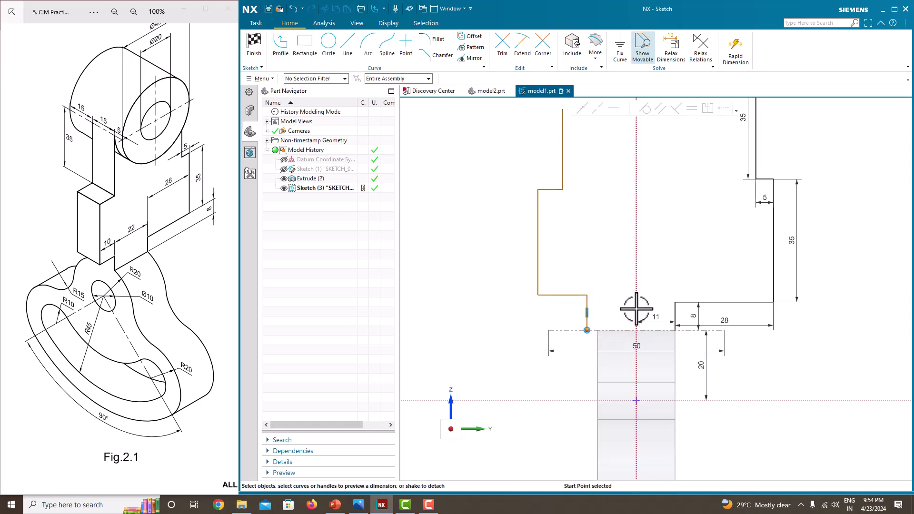
pyautogui.click(613, 334)
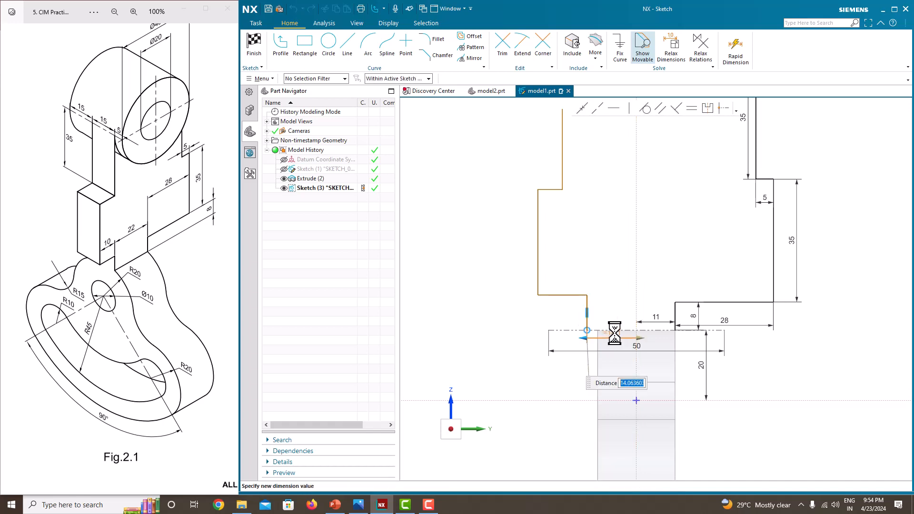
pyautogui.press('Return')
pyautogui.middleClick(608, 291)
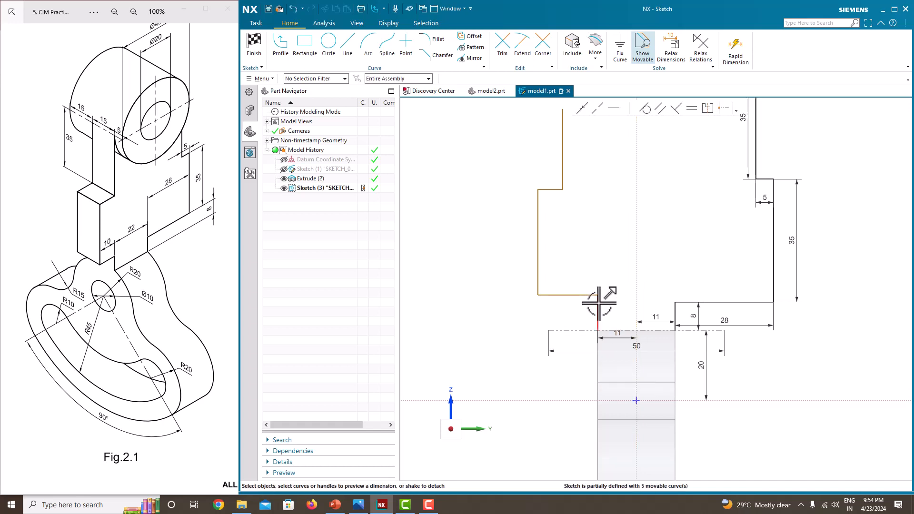
pyautogui.click(600, 303)
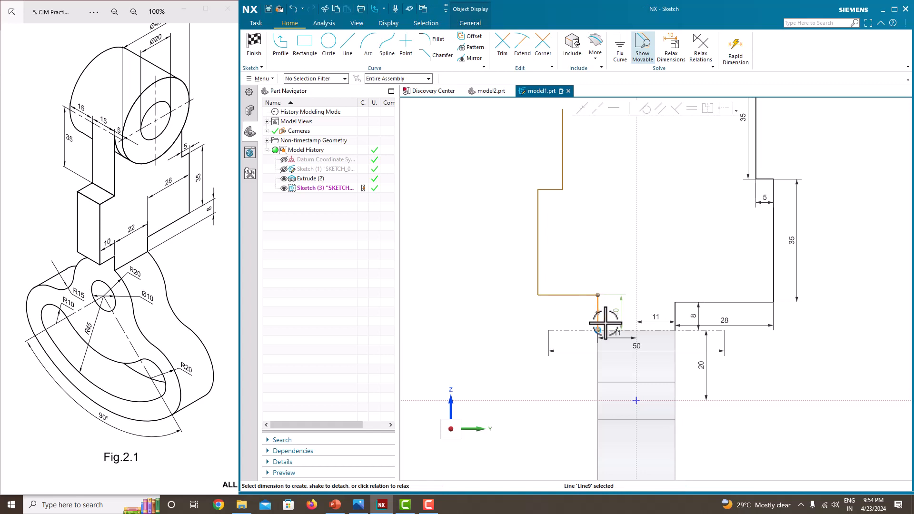
pyautogui.click(622, 313)
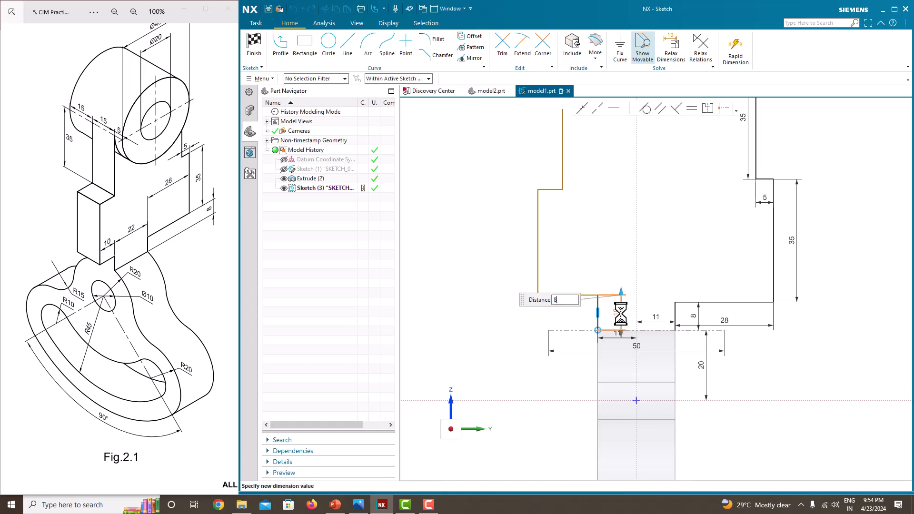
pyautogui.write('8')
pyautogui.press('Return')
pyautogui.press('Escape')
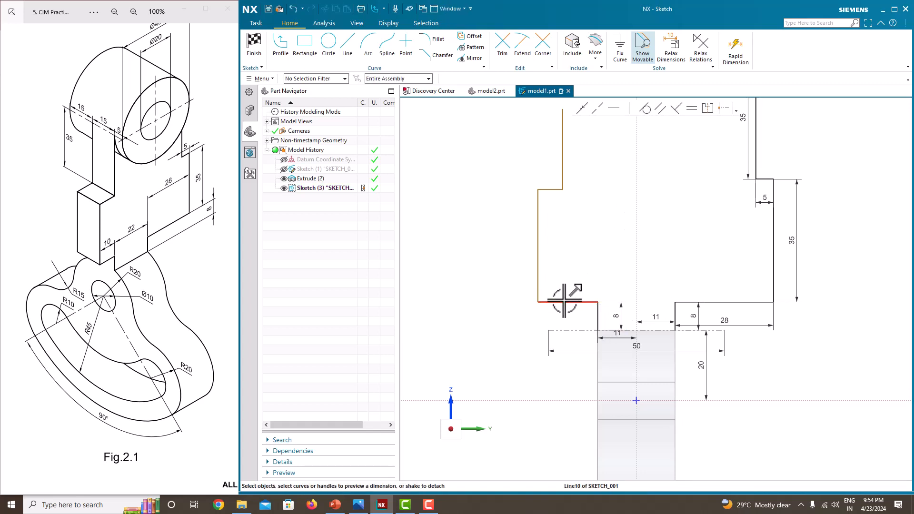
# Set the lower horizontal step's length to 10 mm and the adjoining outer vertical line's length to 35 mm.
pyautogui.moveTo(564, 301); pyautogui.dragTo(575, 324)
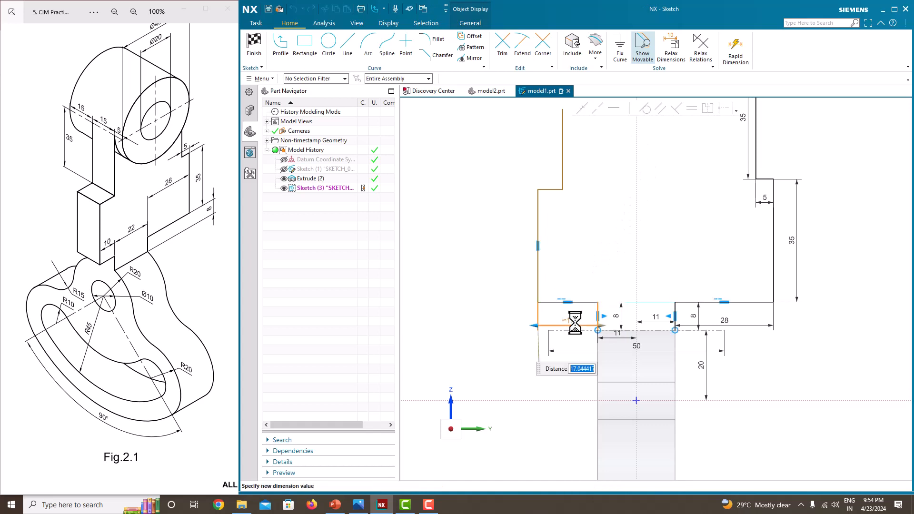
pyautogui.write('10')
pyautogui.press('Return')
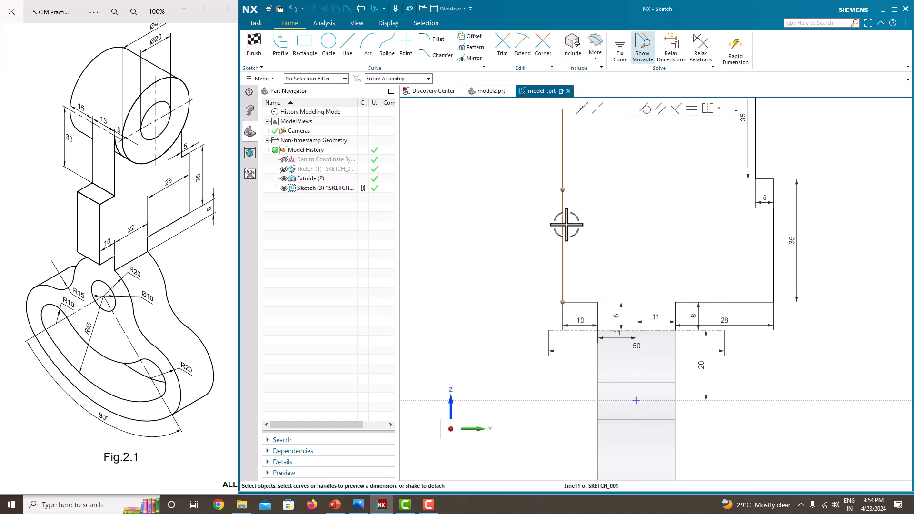
pyautogui.moveTo(566, 225)
pyautogui.mouseDown()
pyautogui.moveTo(565, 241)
pyautogui.moveTo(585, 244)
pyautogui.mouseUp()
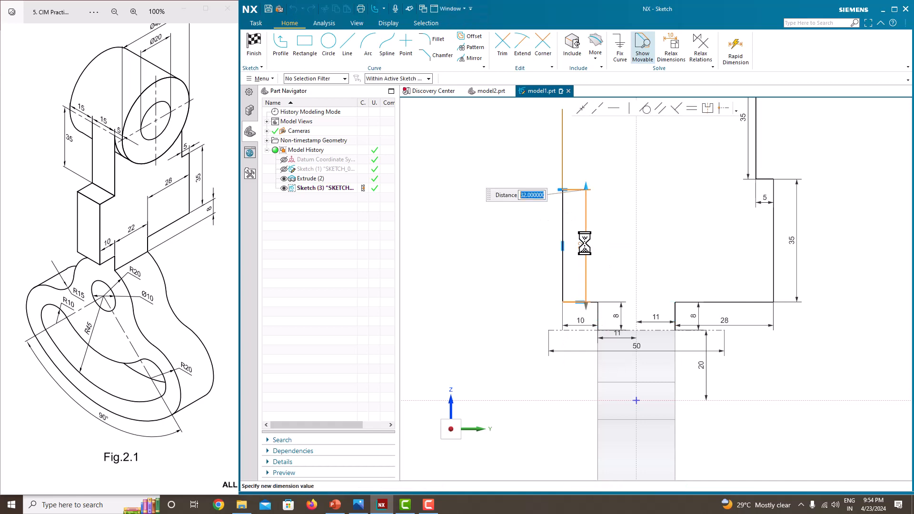
pyautogui.write('35')
pyautogui.press('Return')
pyautogui.scroll(3, 578, 281)
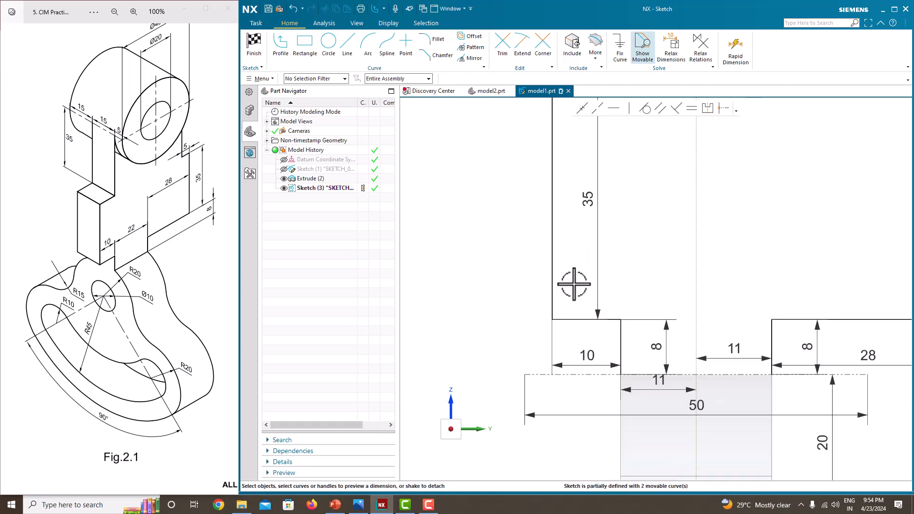
# Set the length of the upper horizontal step above the 35 mm vertical line to 10 mm.
pyautogui.scroll(-5, 602, 214)
pyautogui.scroll(2, 547, 210)
pyautogui.moveTo(560, 218); pyautogui.dragTo(576, 266)
pyautogui.scroll(3, 564, 238)
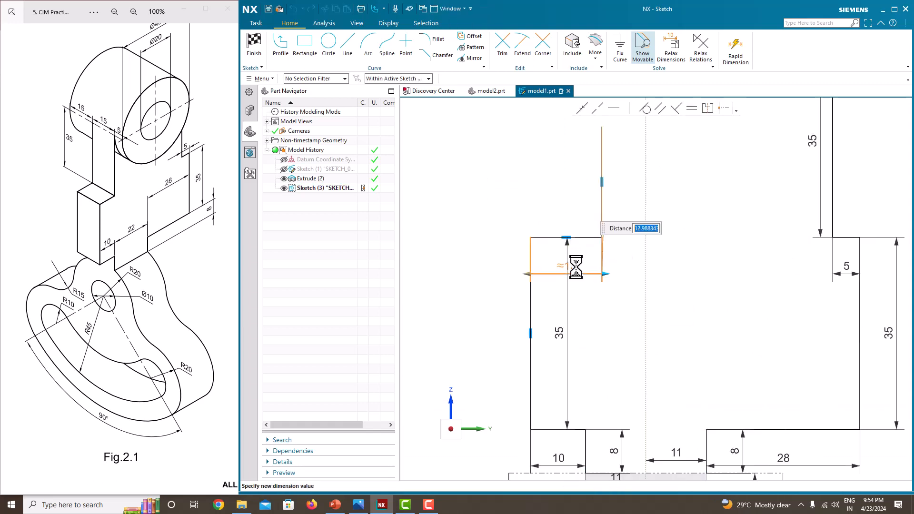
pyautogui.press('Return')
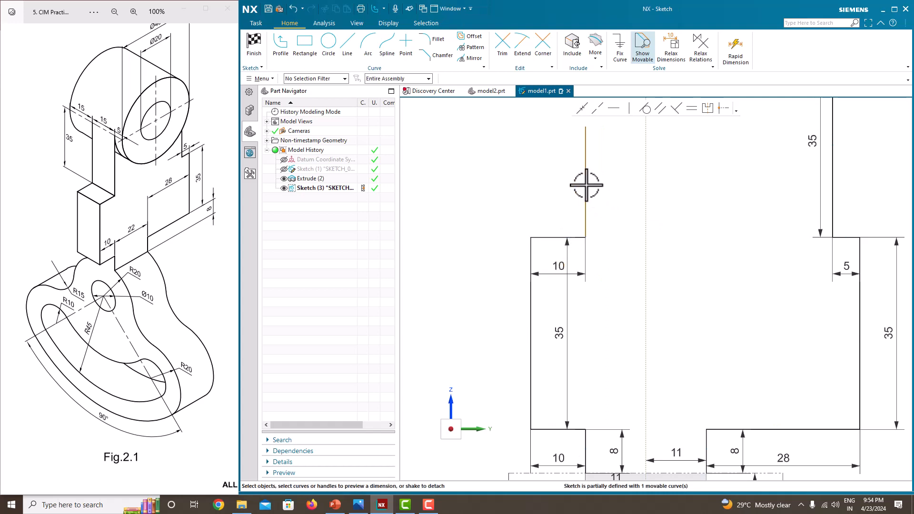
# Set the length of the uppermost vertical line above the 10 mm step to 35 mm.
pyautogui.click(586, 186)
pyautogui.click(615, 182)
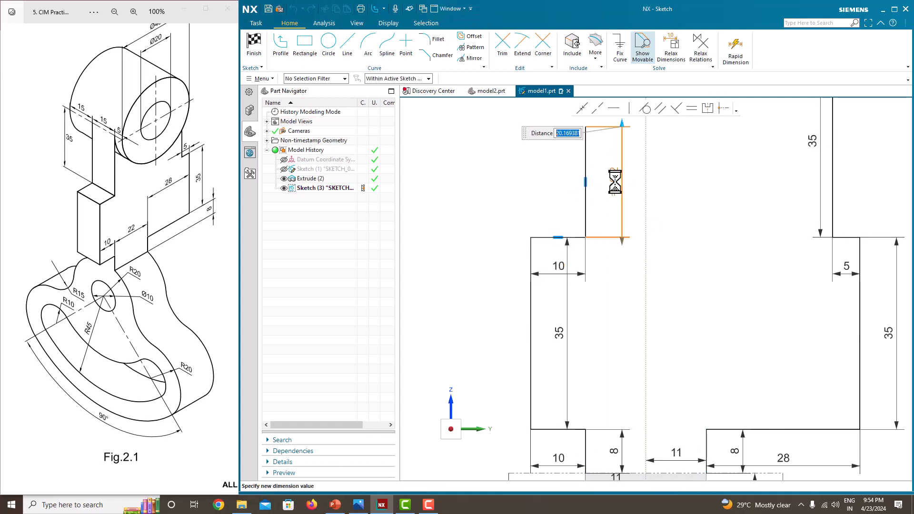
pyautogui.write('35')
pyautogui.press('Return')
pyautogui.press('Escape')
pyautogui.scroll(-4, 602, 313)
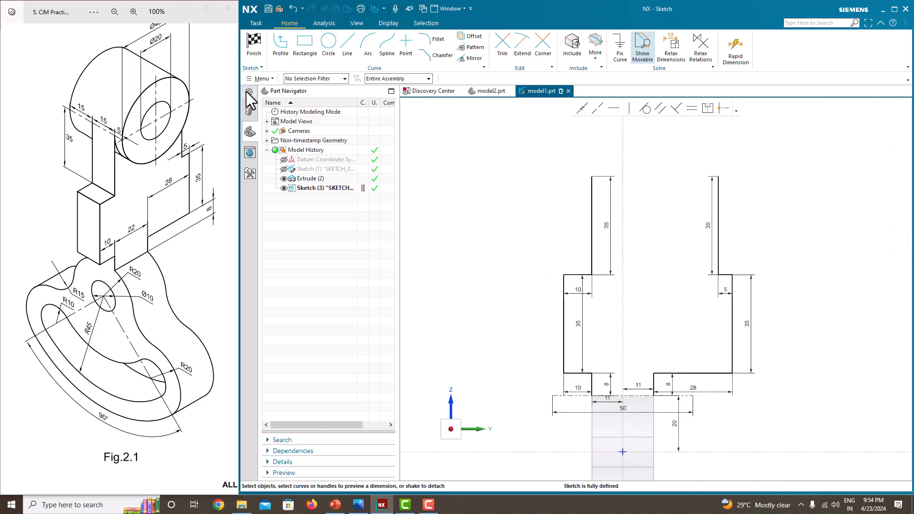
# Close the top of the profile with a horizontal line joining the upper ends of the two 35 mm vertical lines.
pyautogui.click(281, 48)
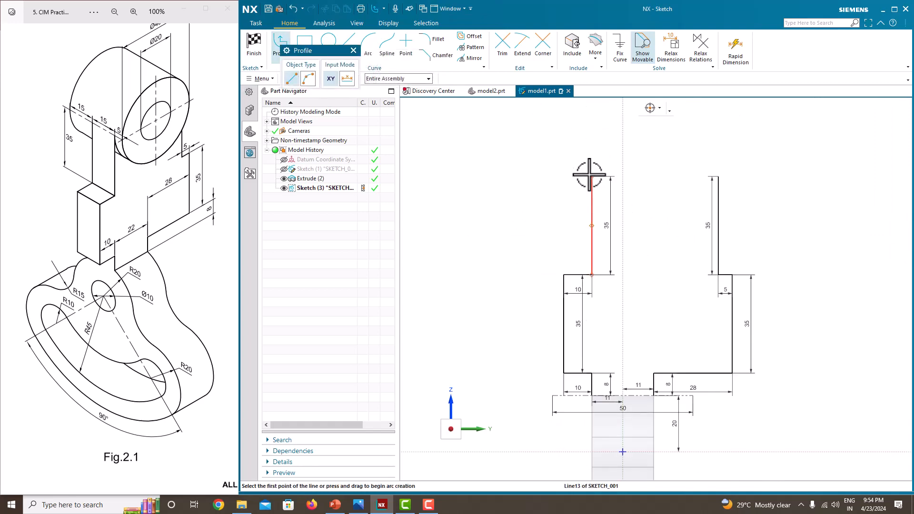
pyautogui.click(592, 177)
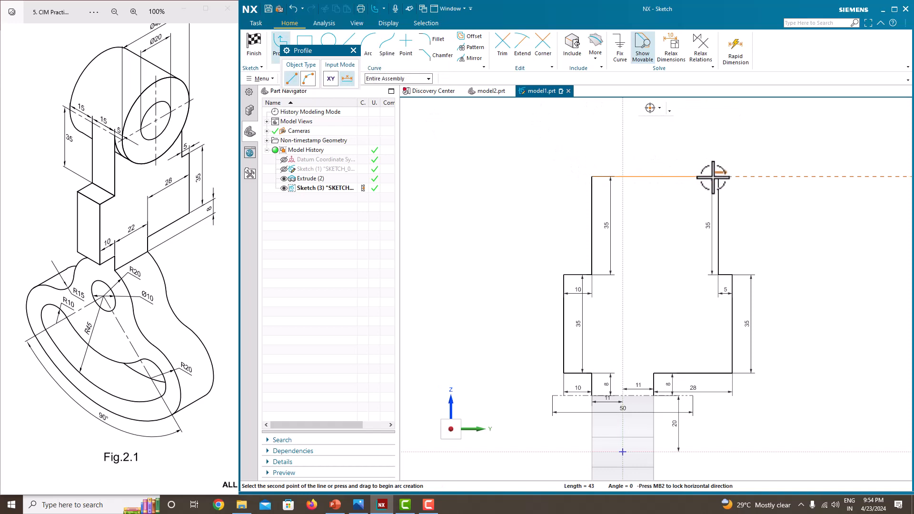
pyautogui.click(720, 177)
pyautogui.press('Escape')
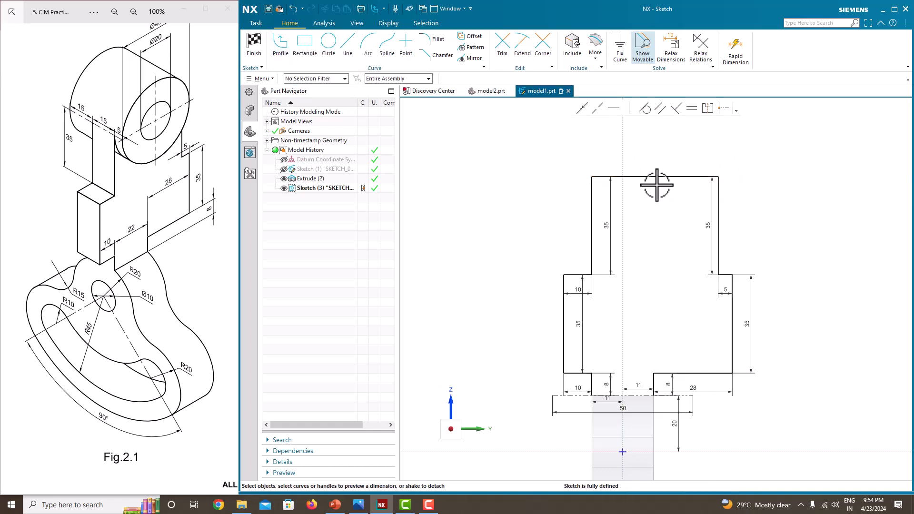
# Draw a circle about 50 mm in diameter centred on the midpoint of the profile's top line.
pyautogui.scroll(-2, 655, 180)
pyautogui.scroll(3, 647, 164)
pyautogui.click(335, 55)
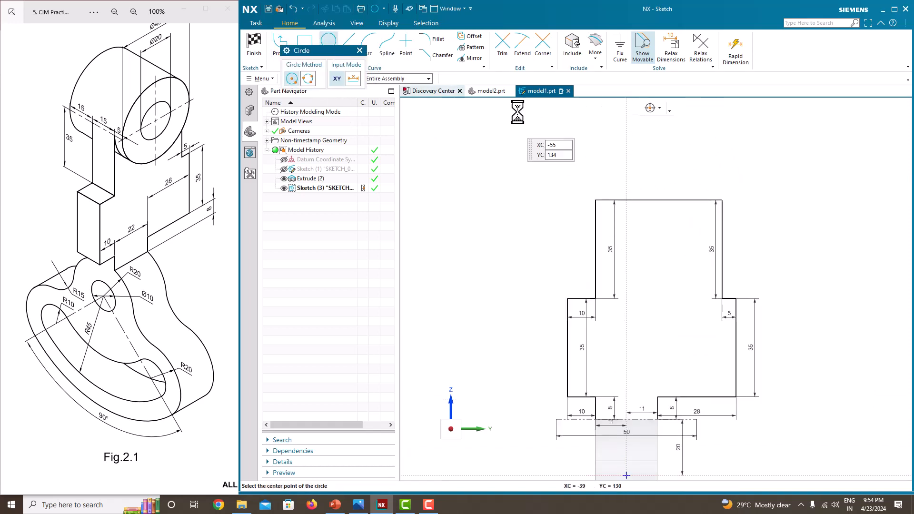
pyautogui.click(658, 200)
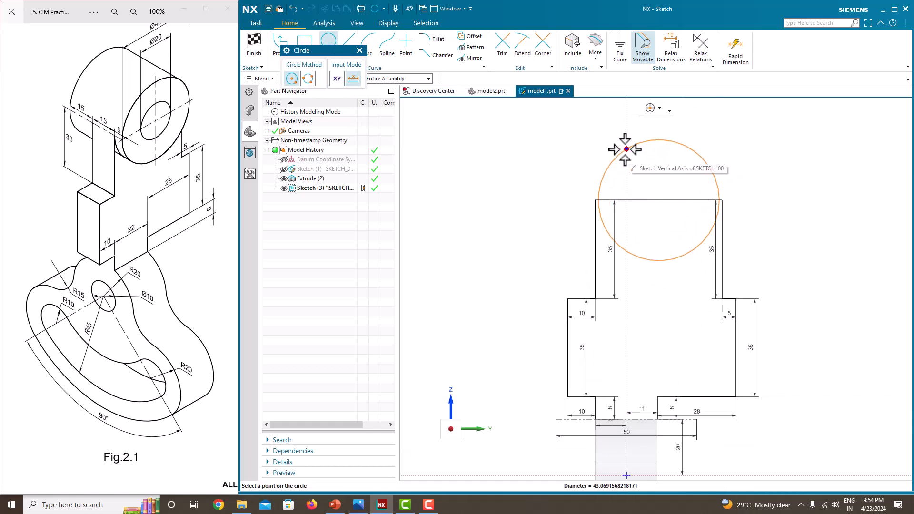
pyautogui.click(618, 142)
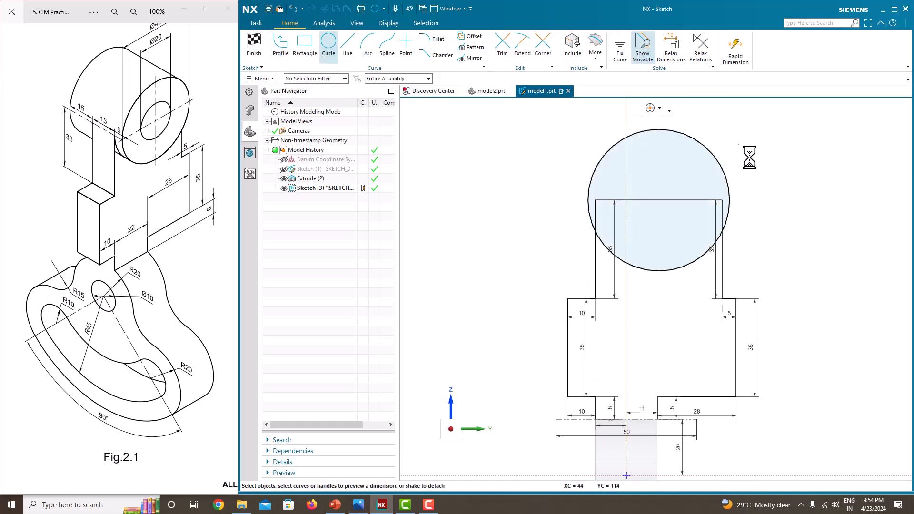
# Set the diameter of the circle at the top of the arm profile to 45 mm.
pyautogui.click(713, 148)
pyautogui.click(756, 167)
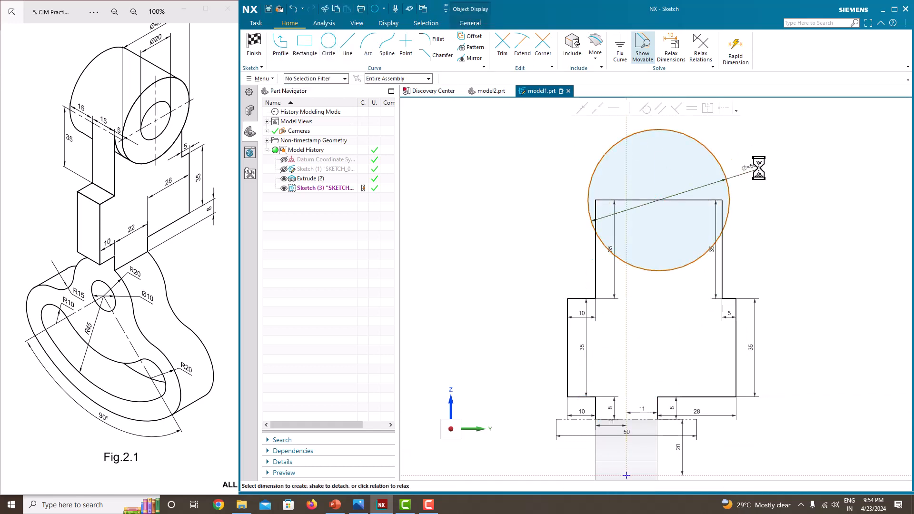
pyautogui.moveTo(196, 102); pyautogui.dragTo(198, 145)
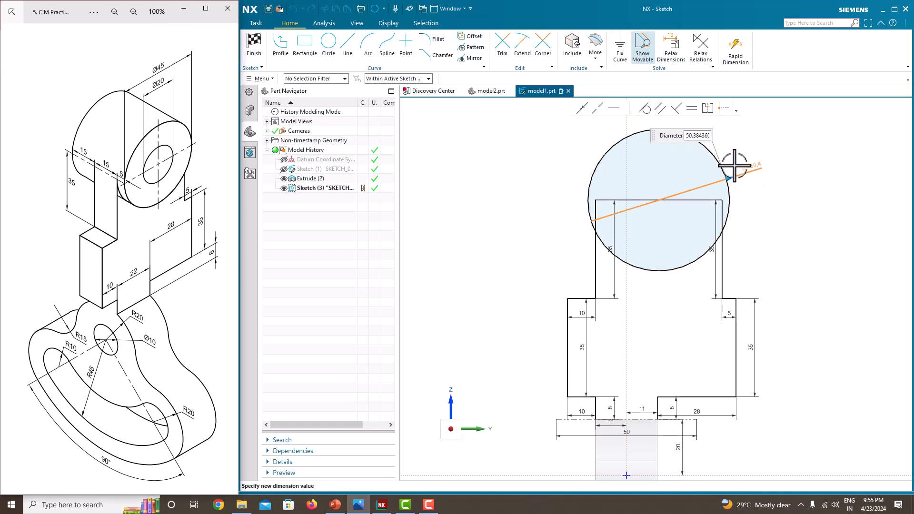
pyautogui.click(698, 135)
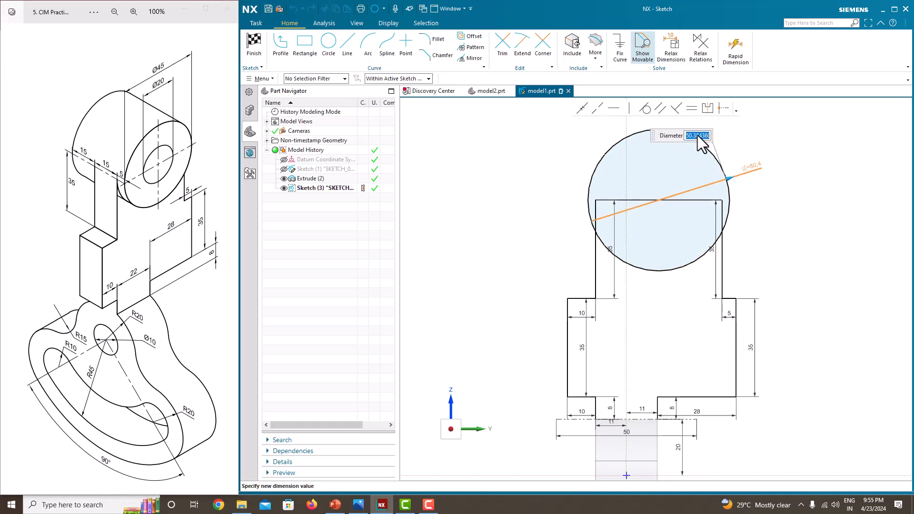
pyautogui.write('45')
pyautogui.press('Return')
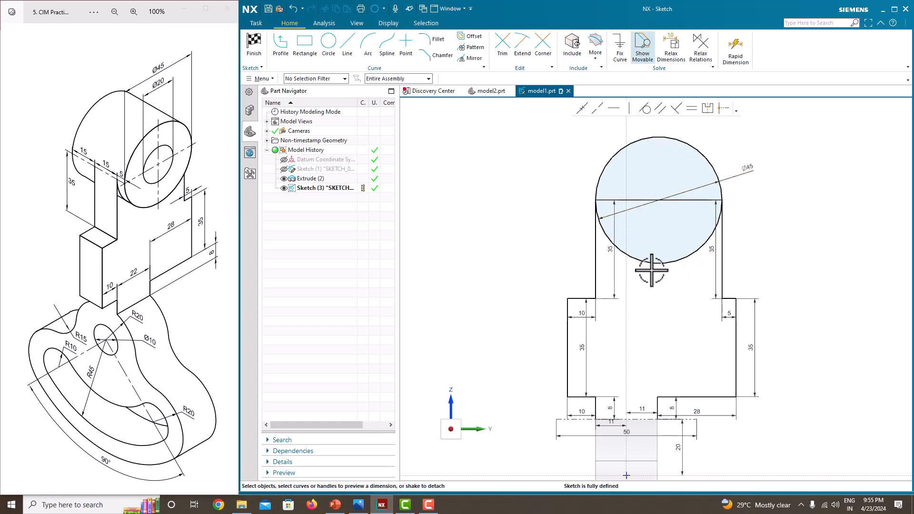
# Close the profile's base with two vertical lines about 8 mm long below the dash-dot line, joined by a horizontal line spanning the neck.
pyautogui.scroll(-3, 652, 290)
pyautogui.scroll(5, 633, 333)
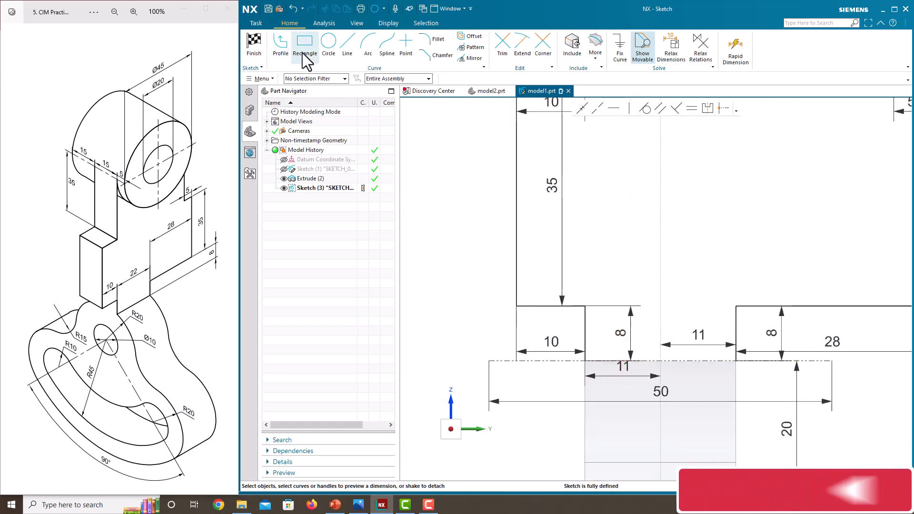
pyautogui.click(346, 53)
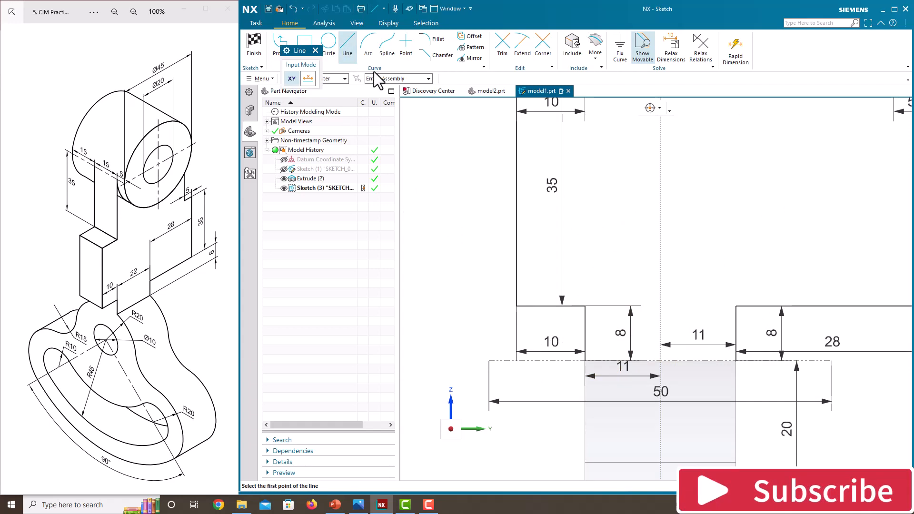
pyautogui.click(585, 360)
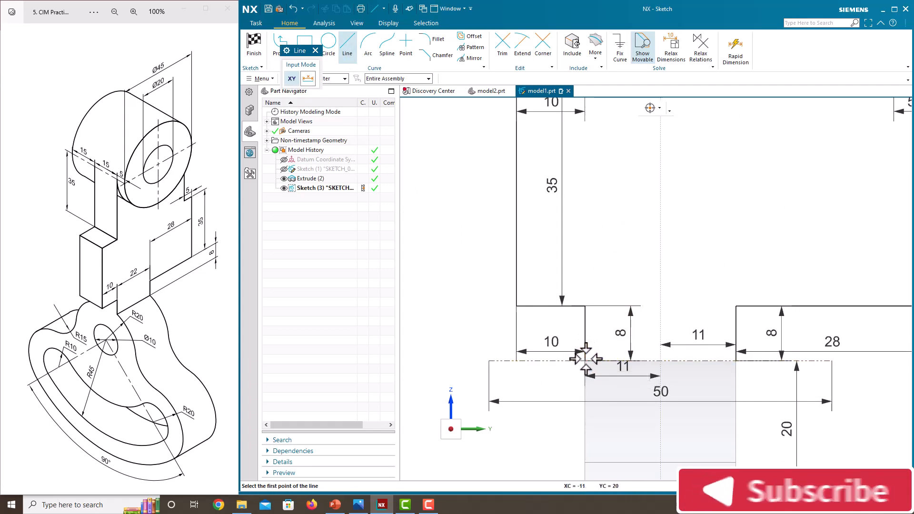
pyautogui.click(585, 413)
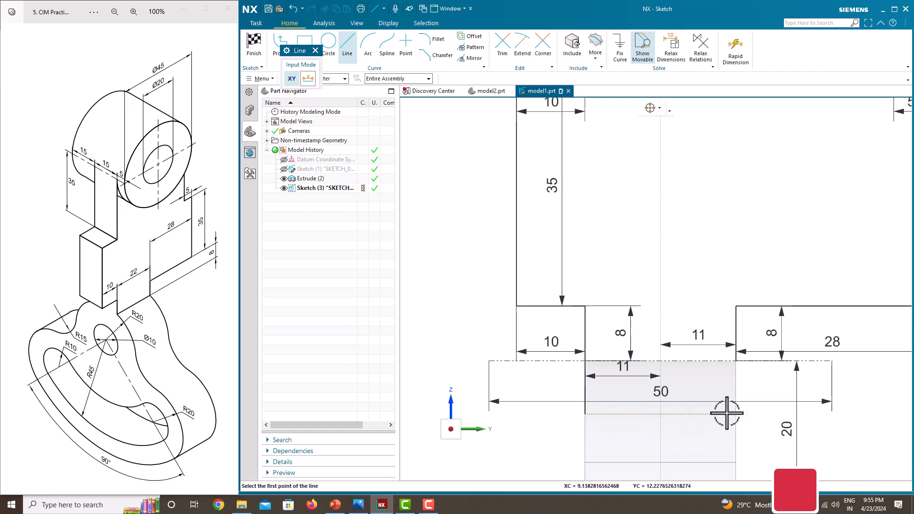
pyautogui.click(285, 46)
pyautogui.click(585, 413)
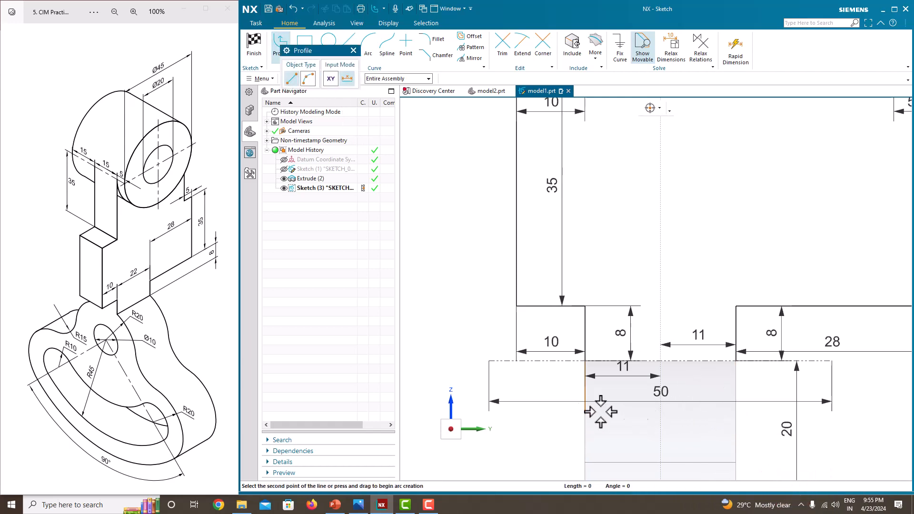
pyautogui.click(736, 413)
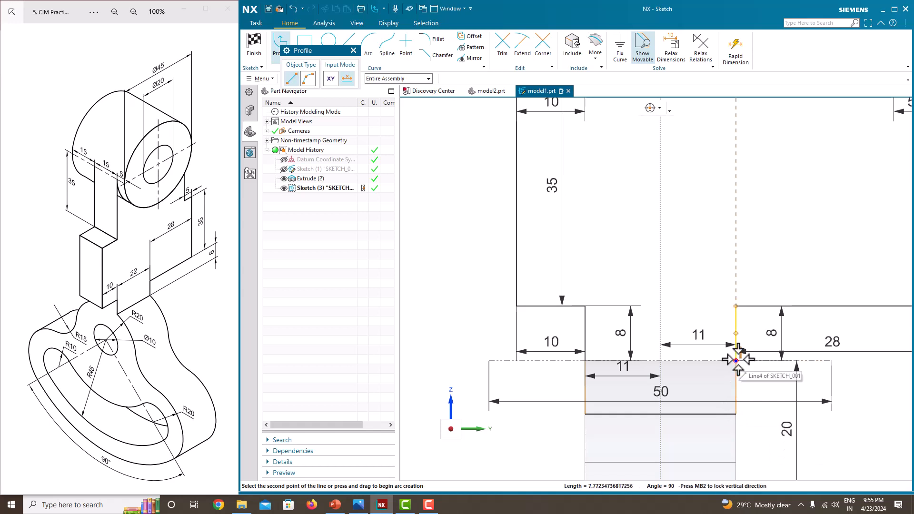
pyautogui.click(736, 360)
pyautogui.press('Escape')
pyautogui.scroll(-5, 667, 321)
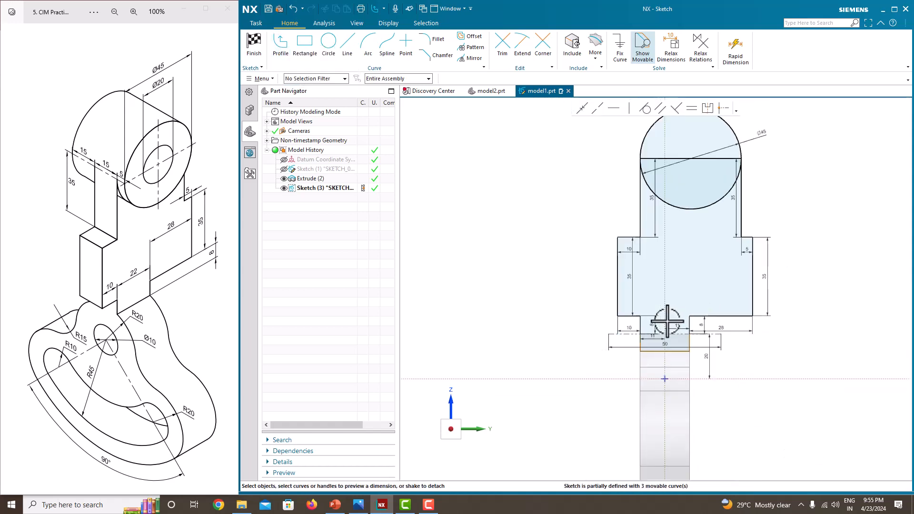
# Trim away the profile's top horizontal line and the lower half of the 45 mm circle, and finish the sketch.
pyautogui.scroll(2, 736, 204)
pyautogui.scroll(-3, 736, 204)
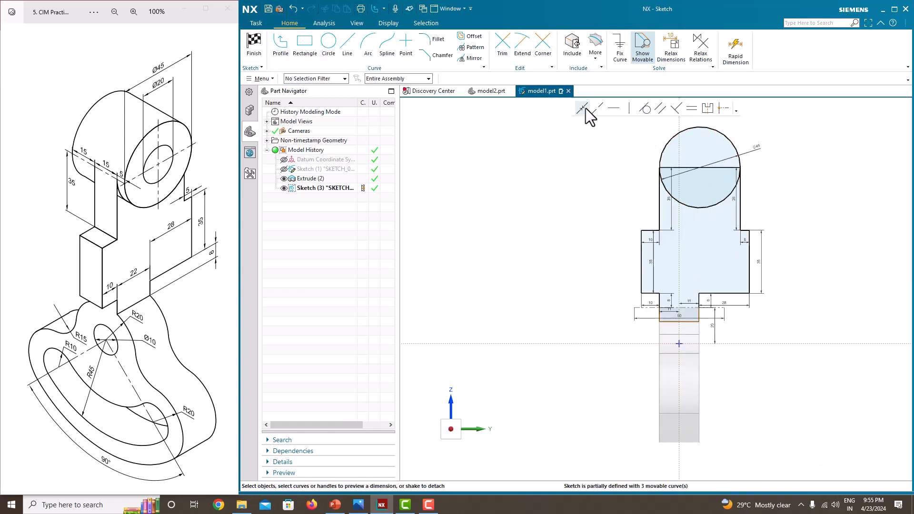
pyautogui.click(503, 47)
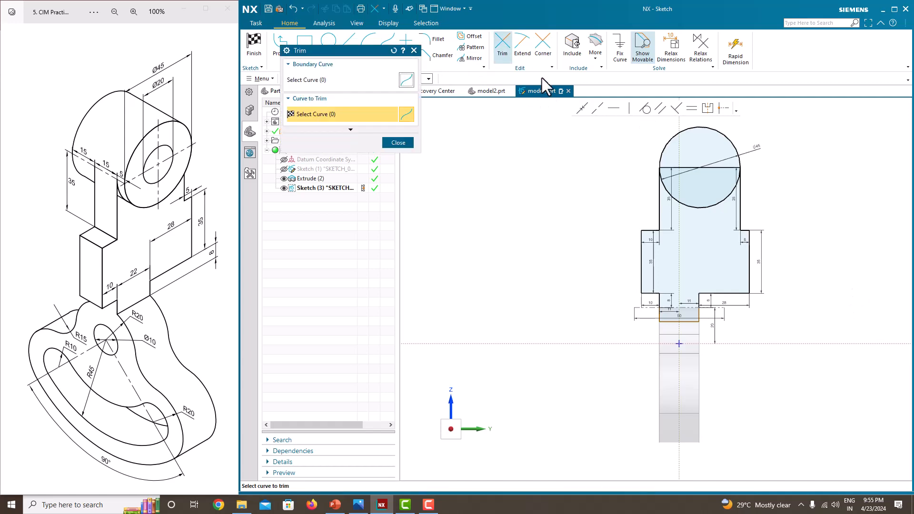
pyautogui.click(707, 169)
pyautogui.click(715, 204)
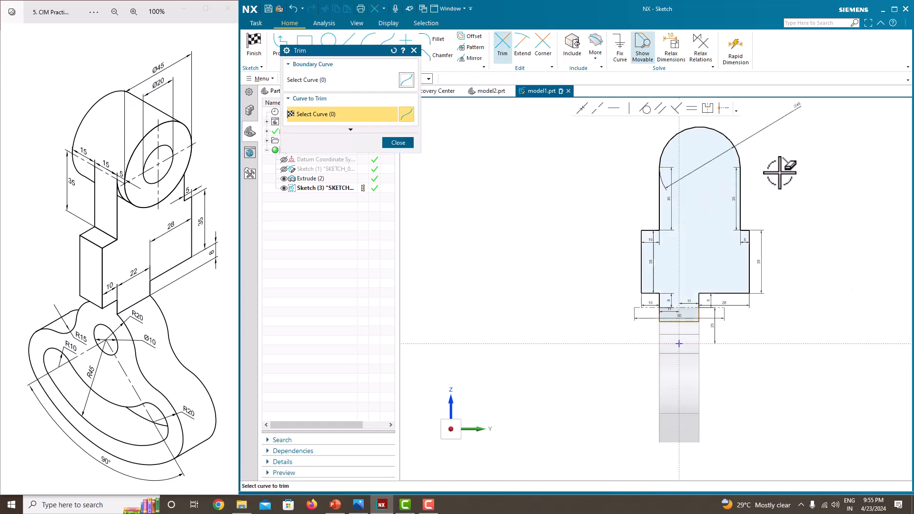
pyautogui.rightClick(780, 172)
pyautogui.click(399, 142)
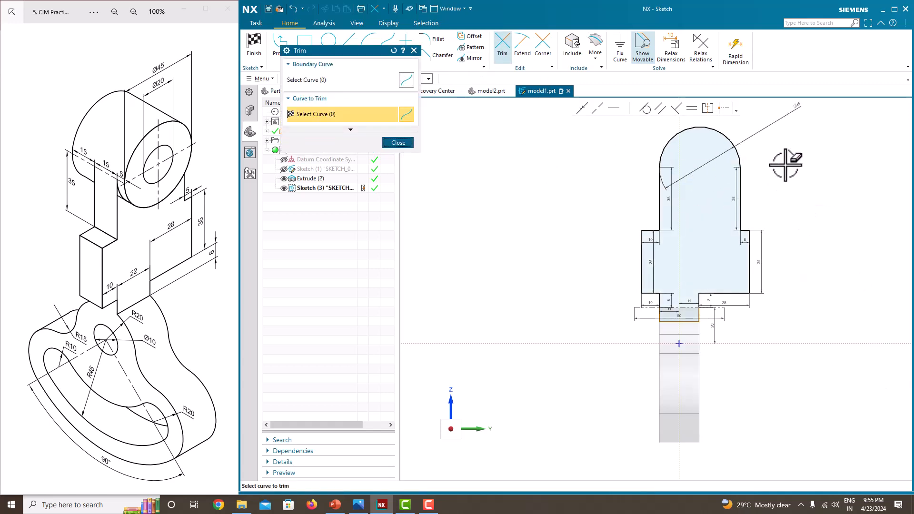
pyautogui.click(393, 146)
pyautogui.rightClick(793, 180)
pyautogui.click(801, 185)
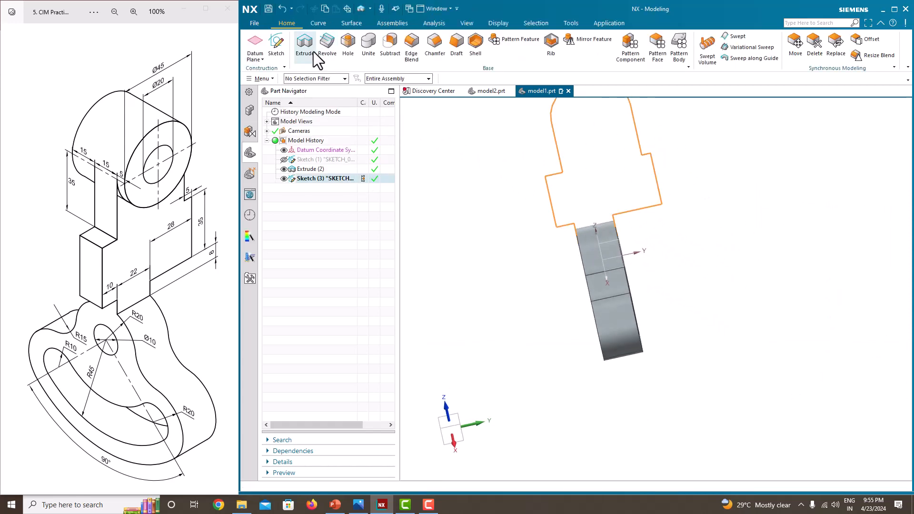
# Extrude the arm profile with a symmetric width of 15 mm, united with the existing slotted body.
pyautogui.click(305, 44)
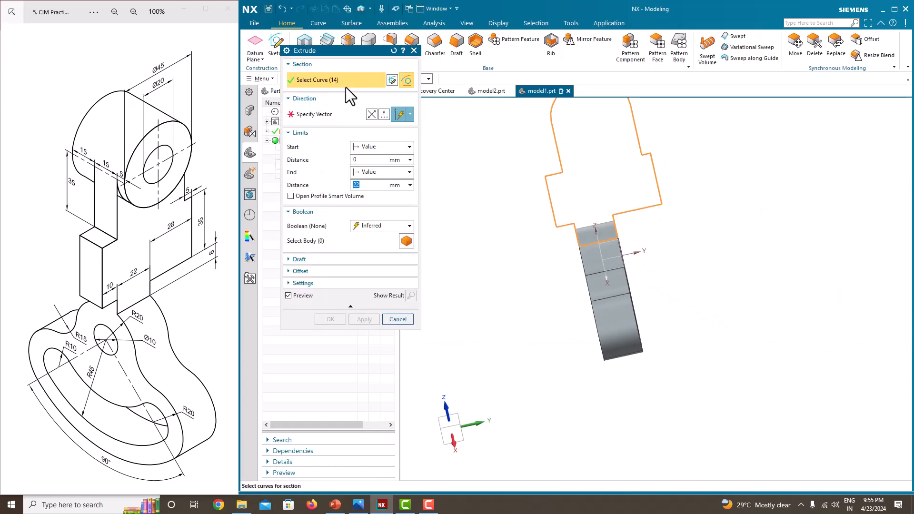
pyautogui.click(370, 225)
pyautogui.click(370, 243)
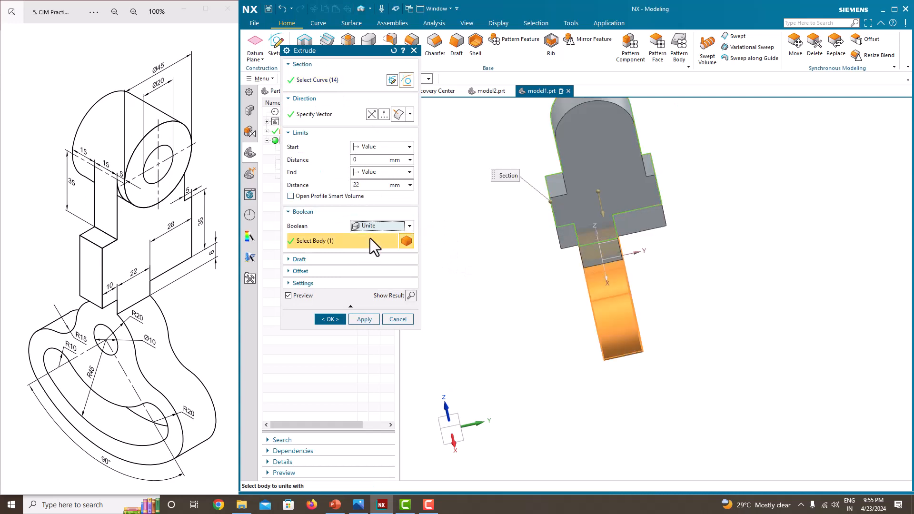
pyautogui.click(371, 175)
pyautogui.click(376, 204)
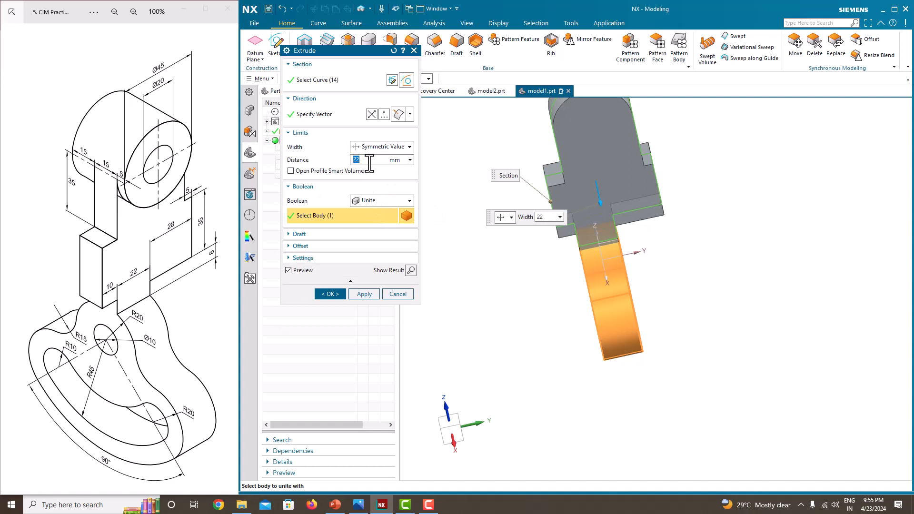
pyautogui.write('15')
pyautogui.press('Return')
pyautogui.click(330, 293)
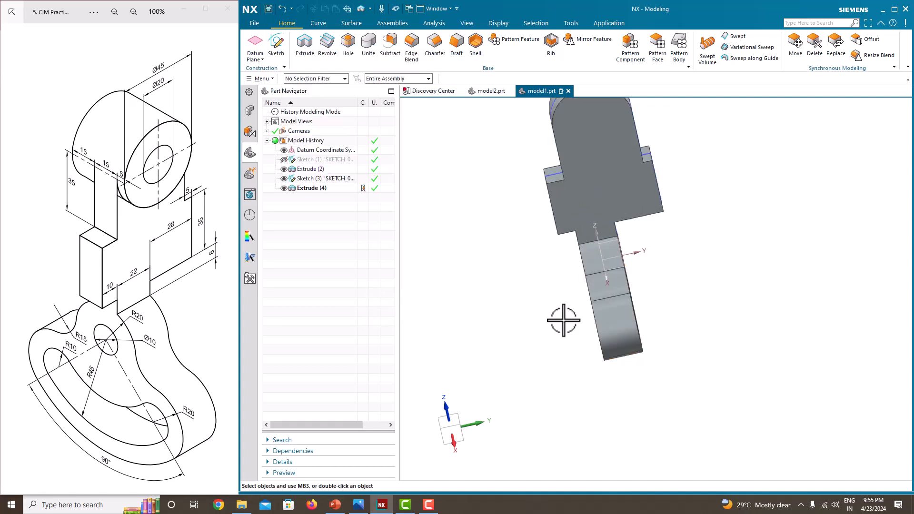
# Hide the arm profile sketch and show the whole part in a tilted view.
pyautogui.moveTo(562, 316)
pyautogui.mouseDown(button='middle')
pyautogui.moveTo(602, 295)
pyautogui.moveTo(690, 305)
pyautogui.moveTo(644, 286)
pyautogui.moveTo(619, 291)
pyautogui.moveTo(684, 292)
pyautogui.moveTo(649, 324)
pyautogui.moveTo(618, 198)
pyautogui.mouseUp(button='middle')
pyautogui.click(285, 178)
pyautogui.hotkey('ctrl', 'f')
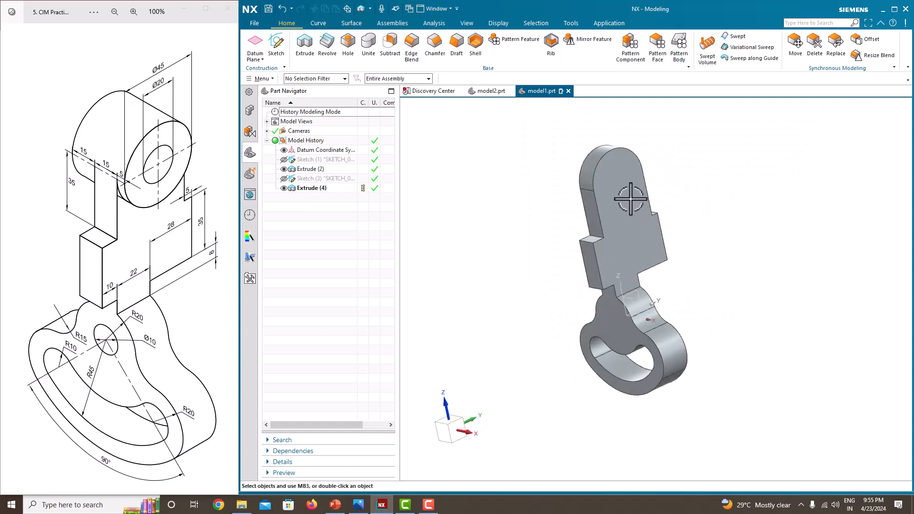
# Create a sketch on the flat front face of the upper arm's rounded end.
pyautogui.click(275, 45)
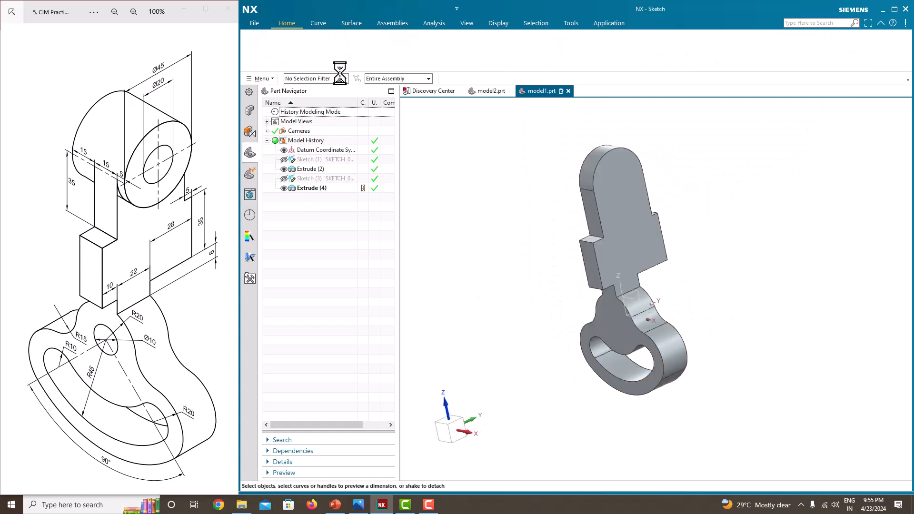
pyautogui.click(623, 166)
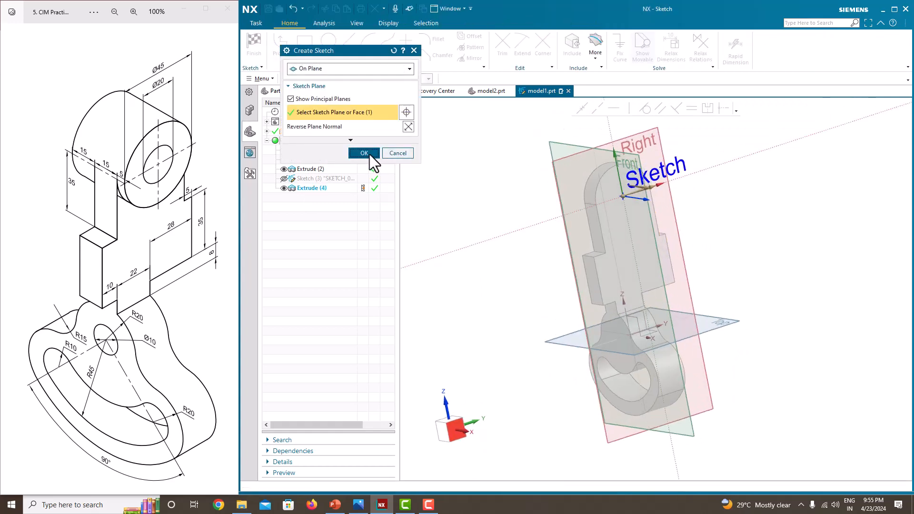
pyautogui.click(367, 153)
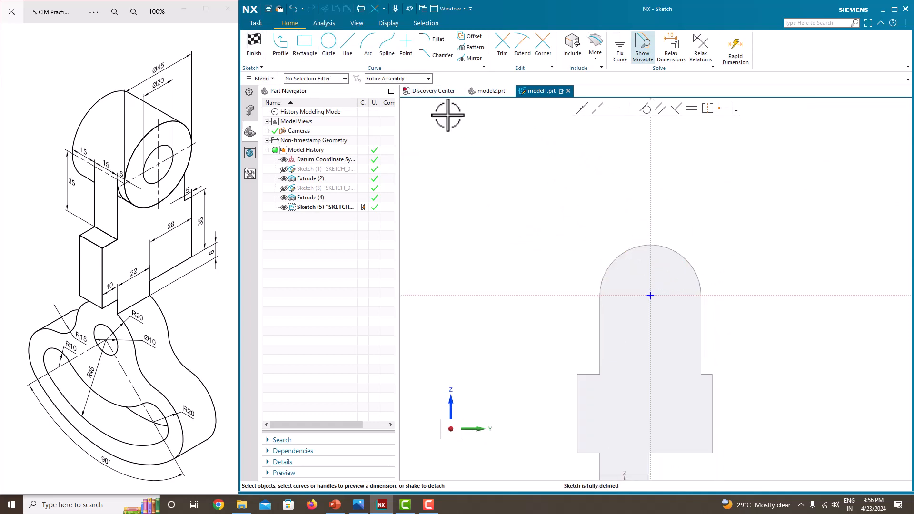
# Draw a 45 mm diameter circle concentric with the arm's rounded end, matching its edge, and finish the sketch.
pyautogui.click(328, 48)
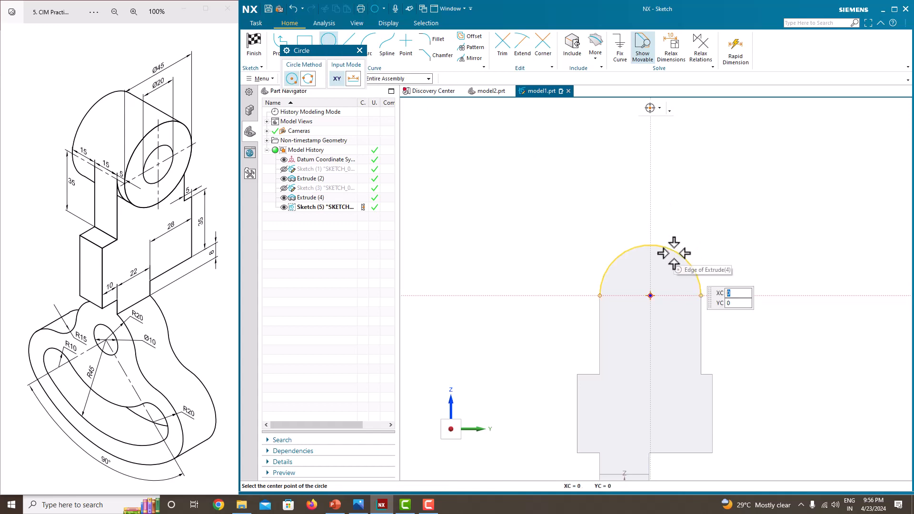
pyautogui.click(651, 295)
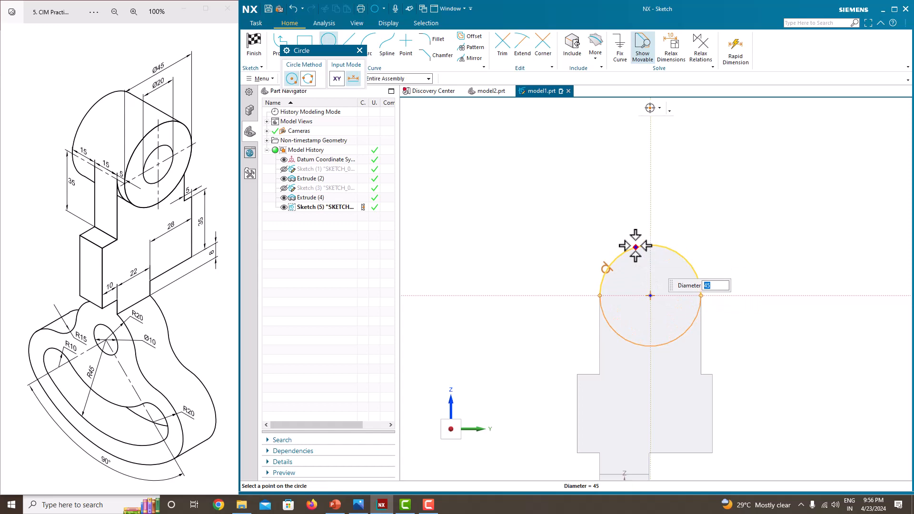
pyautogui.click(636, 247)
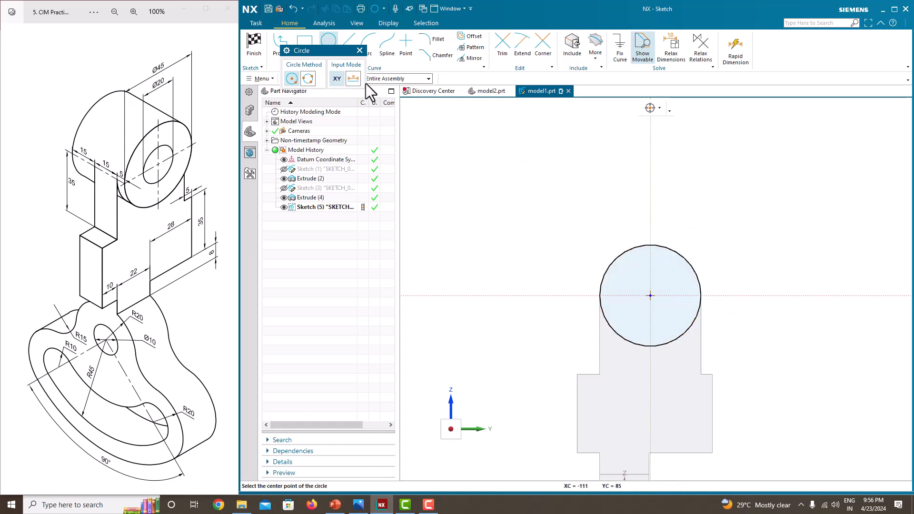
pyautogui.click(359, 50)
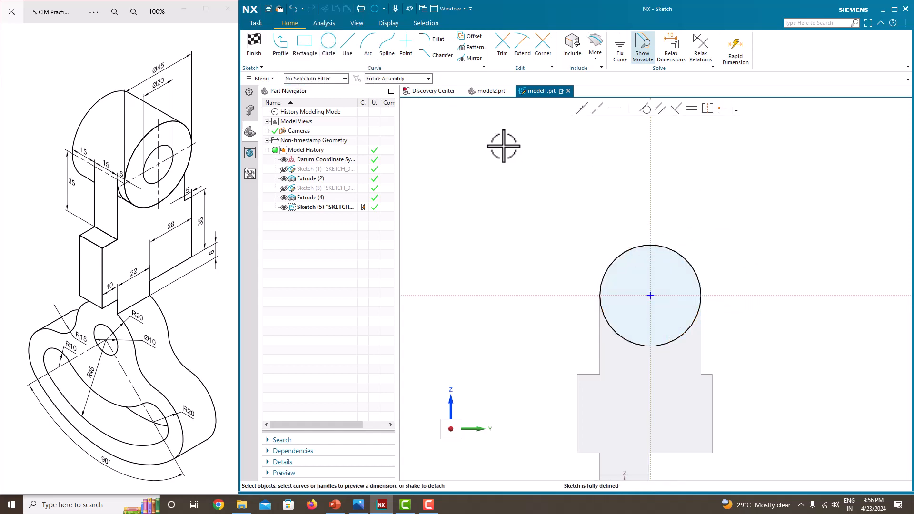
pyautogui.moveTo(547, 193); pyautogui.dragTo(586, 198, button='middle')
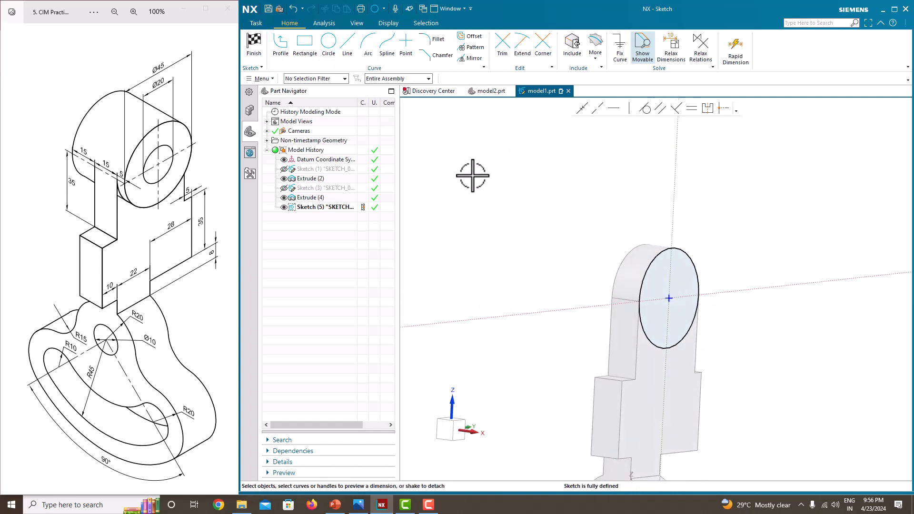
pyautogui.click(253, 50)
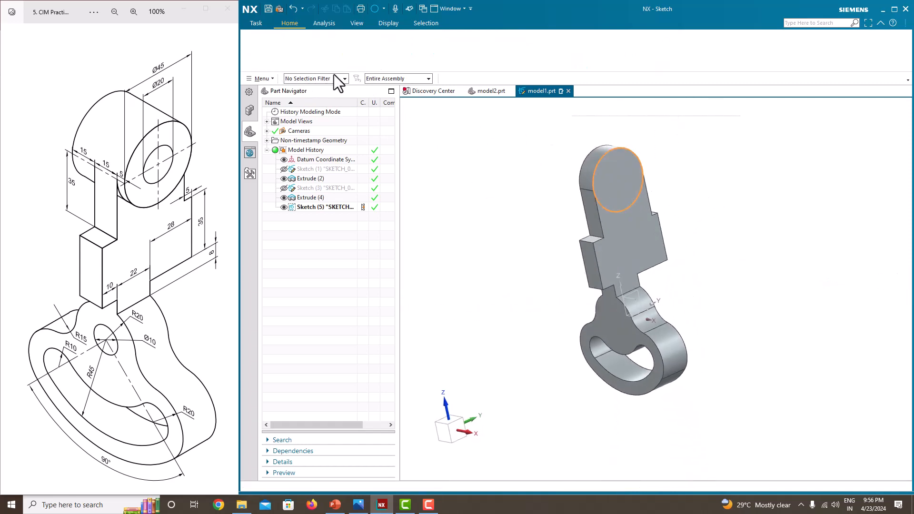
# Extrude the 45 mm circle 5 mm outward from the arm's front face, united with the body.
pyautogui.click(304, 52)
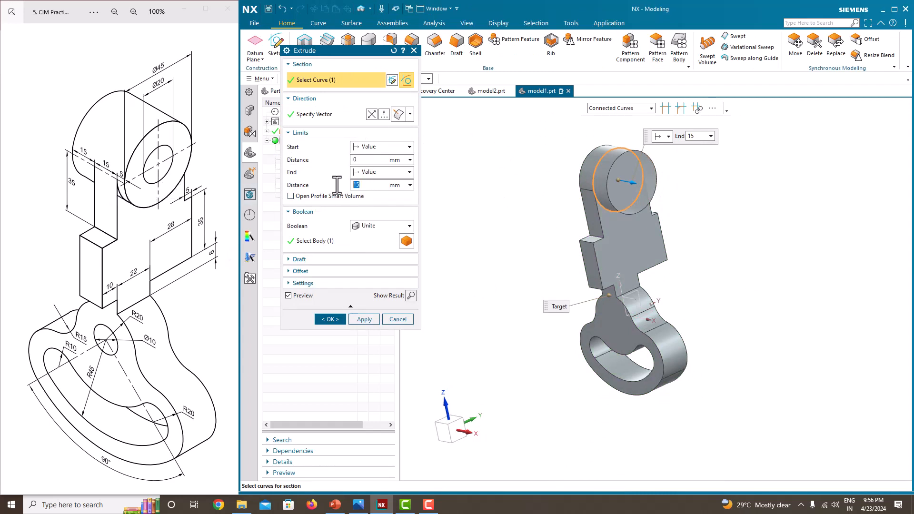
pyautogui.write('5')
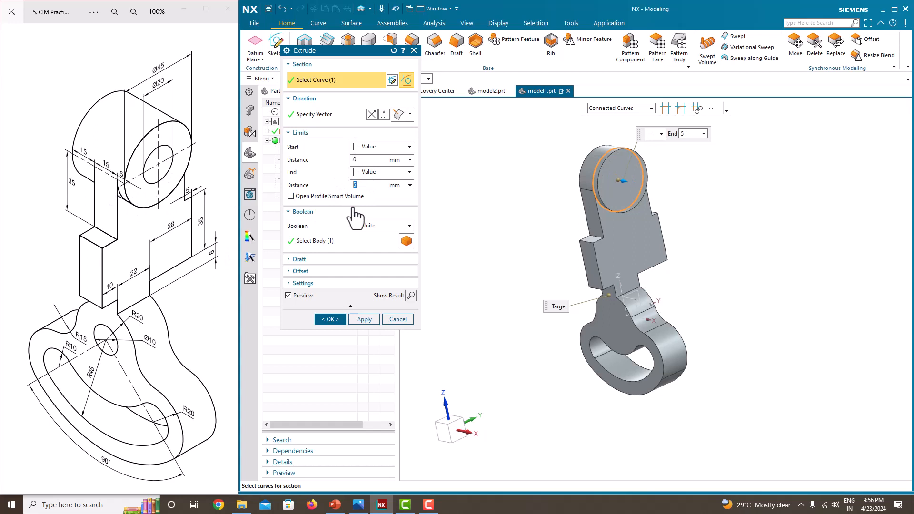
pyautogui.click(364, 319)
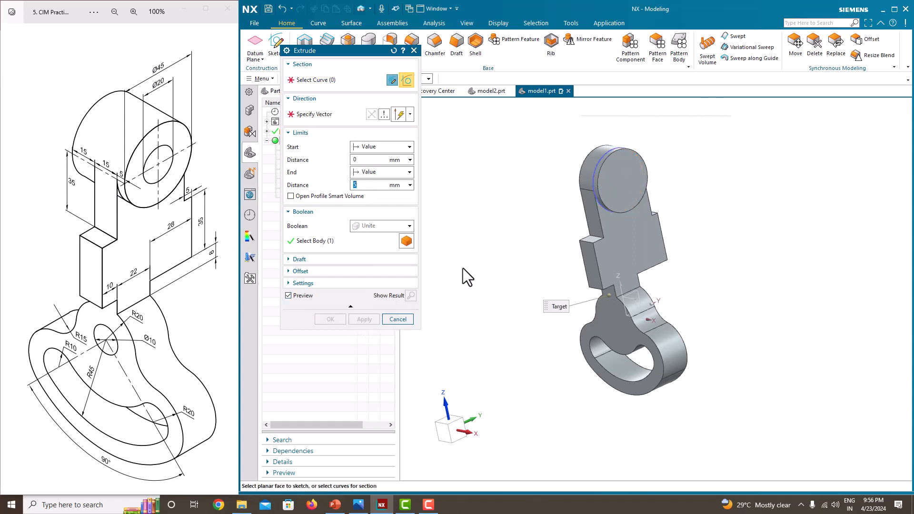
# Extrude the 45 mm circle 30 mm backward through the arm, united with the body, and hide its sketch.
pyautogui.click(599, 164)
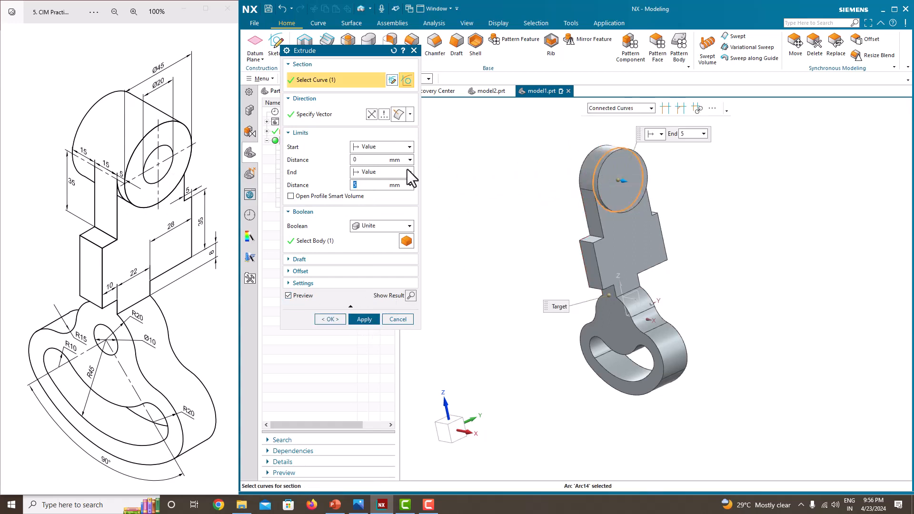
pyautogui.moveTo(457, 229)
pyautogui.mouseDown(button='middle')
pyautogui.moveTo(480, 230)
pyautogui.moveTo(458, 211)
pyautogui.mouseUp(button='middle')
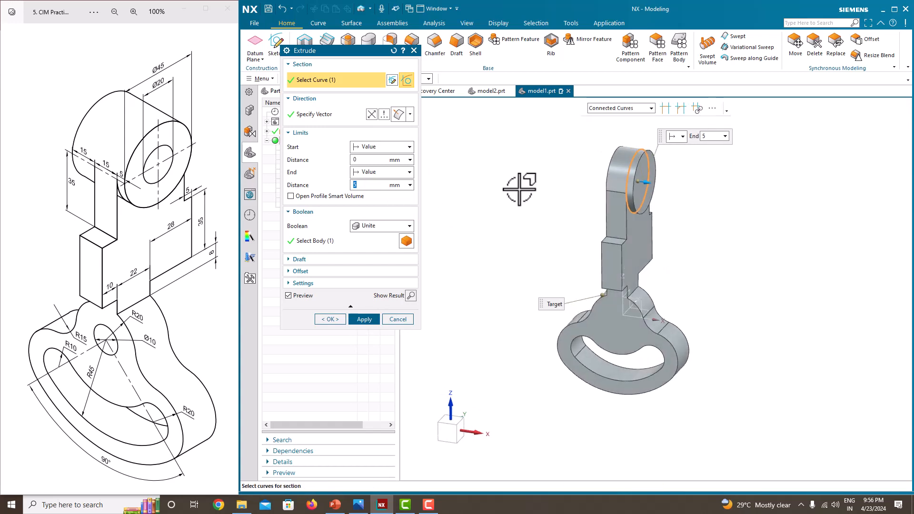
pyautogui.moveTo(661, 179); pyautogui.dragTo(493, 191)
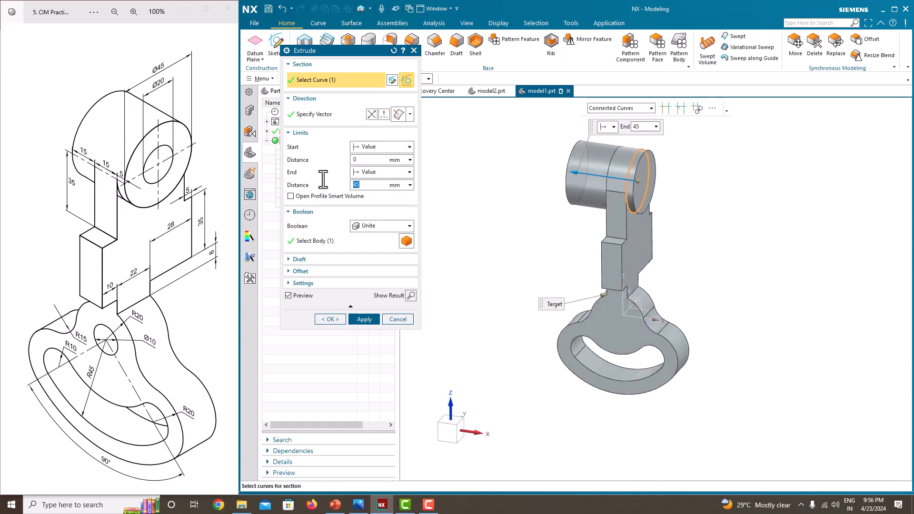
pyautogui.press('Return')
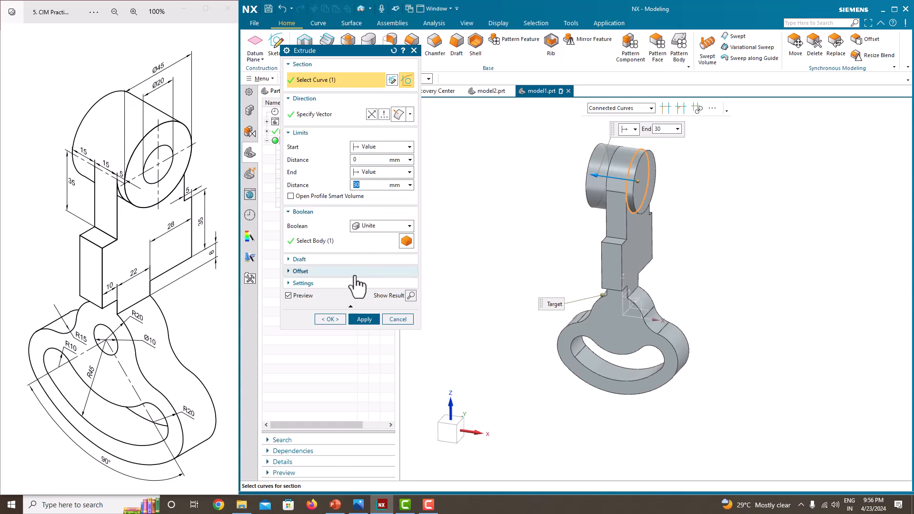
pyautogui.click(330, 319)
pyautogui.moveTo(443, 210)
pyautogui.mouseDown(button='middle')
pyautogui.moveTo(557, 219)
pyautogui.moveTo(443, 210)
pyautogui.mouseUp(button='middle')
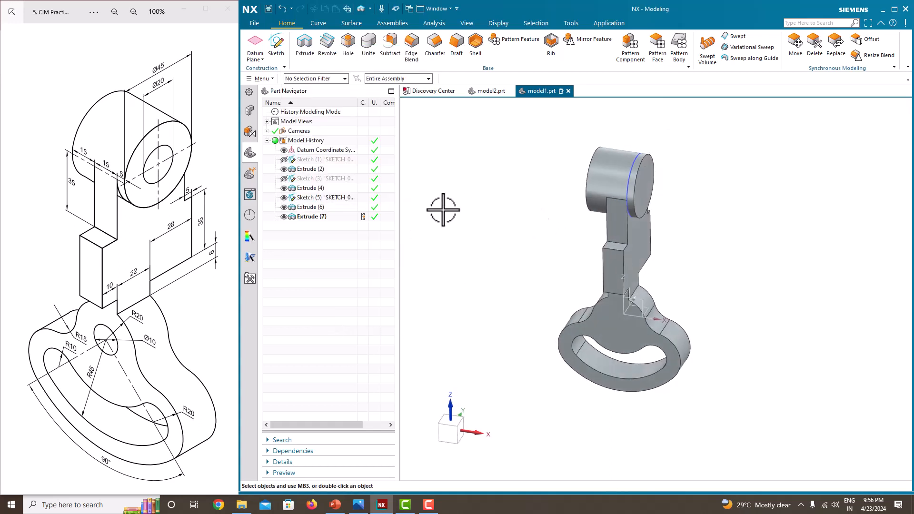
pyautogui.click(283, 198)
# Cut a simple 20 mm diameter hole, until next, at the centre of the boss's front face.
pyautogui.moveTo(547, 221)
pyautogui.mouseDown(button='middle')
pyautogui.moveTo(520, 208)
pyautogui.moveTo(501, 213)
pyautogui.mouseUp(button='middle')
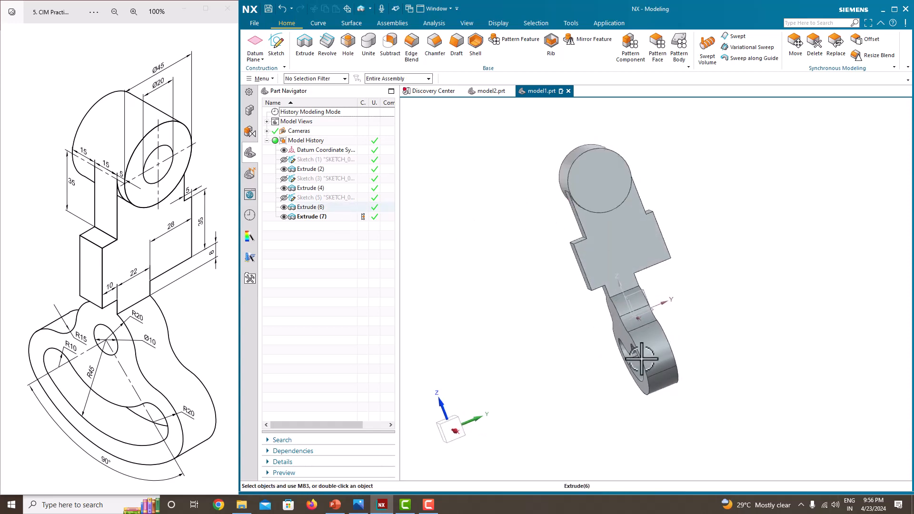
pyautogui.moveTo(642, 360); pyautogui.dragTo(636, 291, button='middle')
pyautogui.click(352, 50)
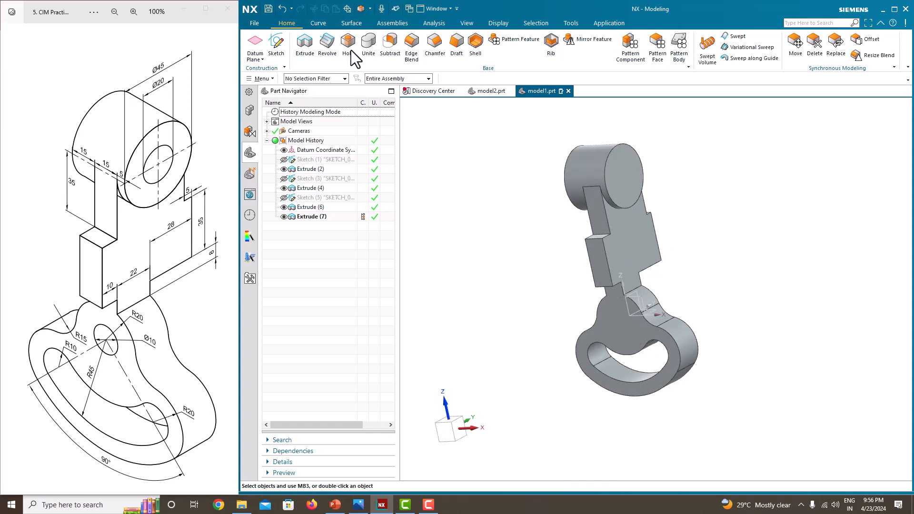
pyautogui.moveTo(566, 217); pyautogui.dragTo(534, 187, button='middle')
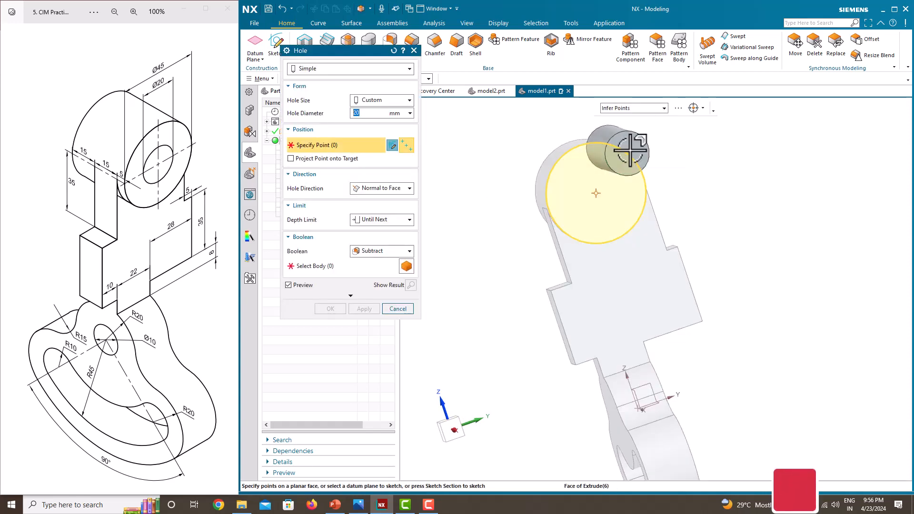
pyautogui.click(630, 150)
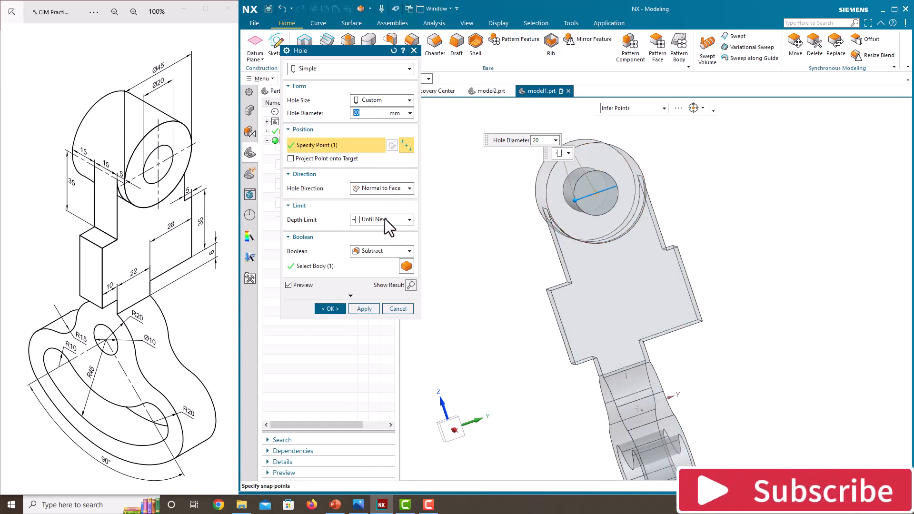
pyautogui.click(362, 309)
# Cut a simple 10 mm diameter hole, until next, concentric with the rounded upper edge of the slotted plate's front face.
pyautogui.moveTo(500, 302); pyautogui.dragTo(679, 321, button='middle')
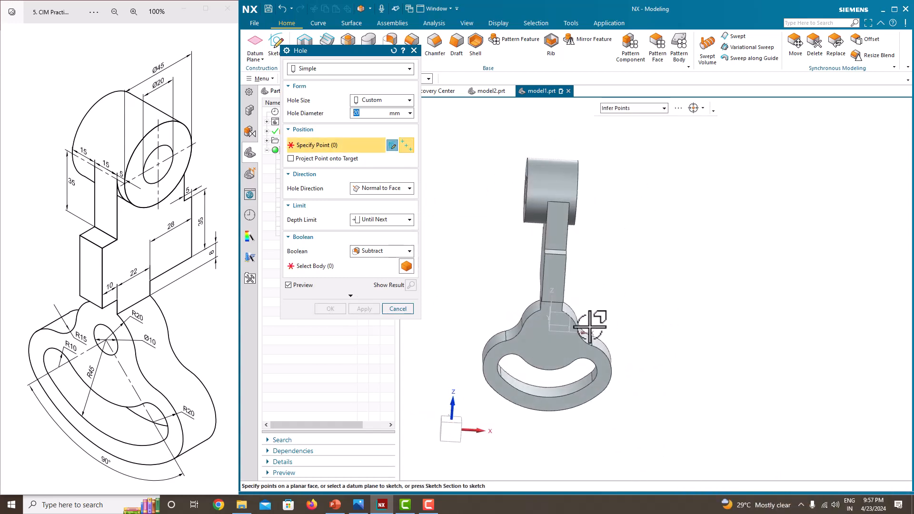
pyautogui.scroll(2, 573, 323)
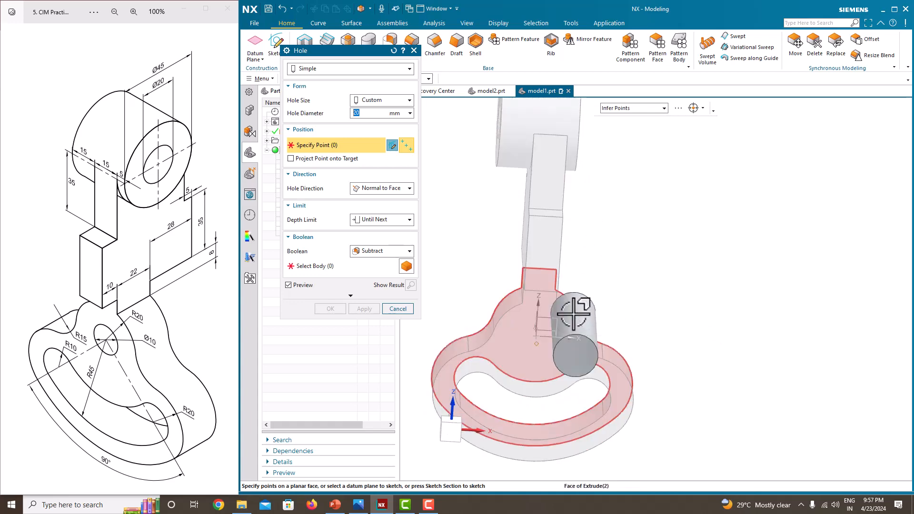
pyautogui.scroll(2, 573, 313)
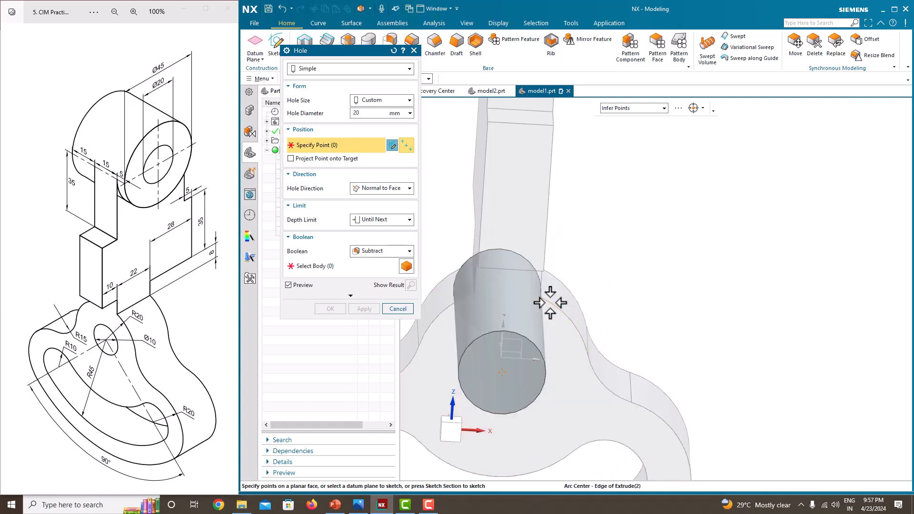
pyautogui.click(547, 298)
pyautogui.moveTo(610, 291); pyautogui.dragTo(758, 265, button='middle')
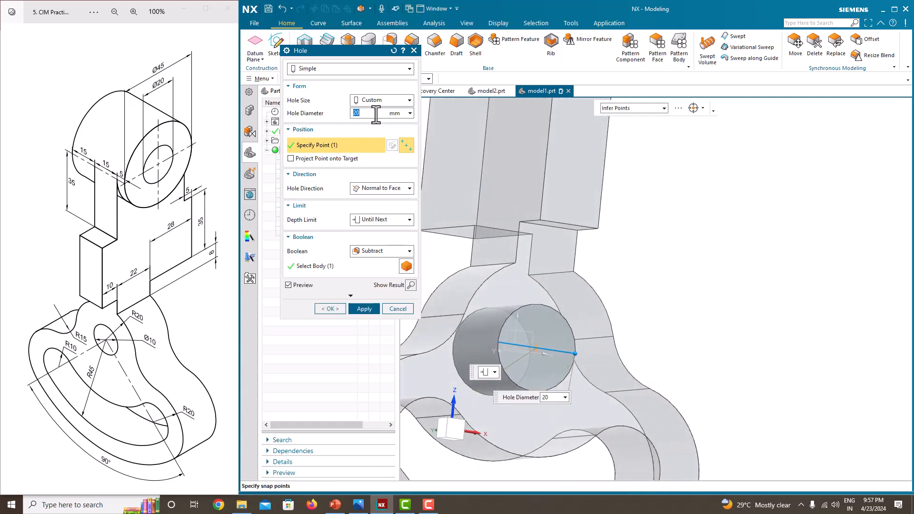
pyautogui.write('10')
pyautogui.press('Return')
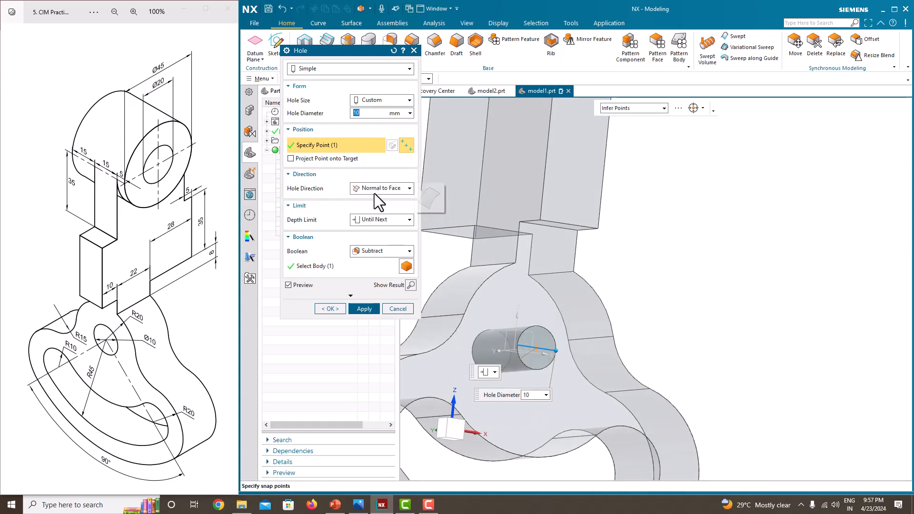
pyautogui.click(336, 309)
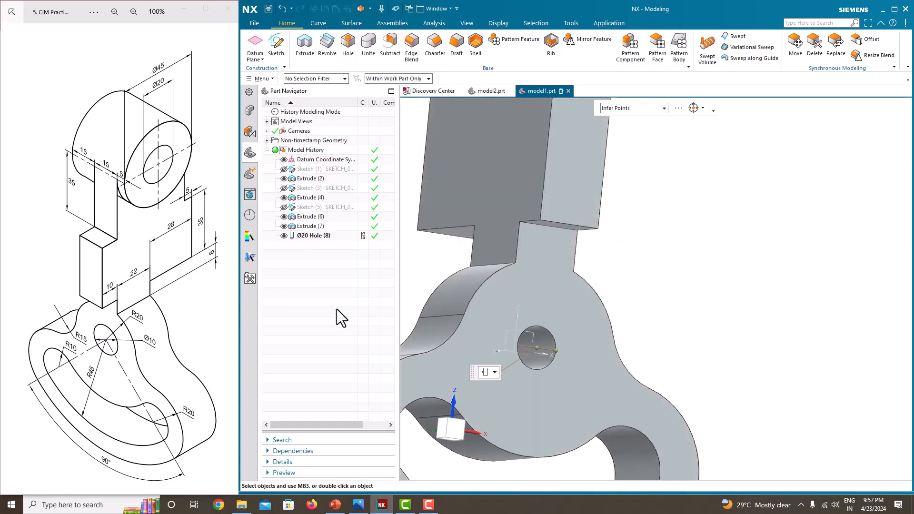
# Inspect the finished lever in isometric view against the drawing, and maximize the modelling window to view it from another angle.
pyautogui.moveTo(682, 261); pyautogui.dragTo(581, 265, button='middle')
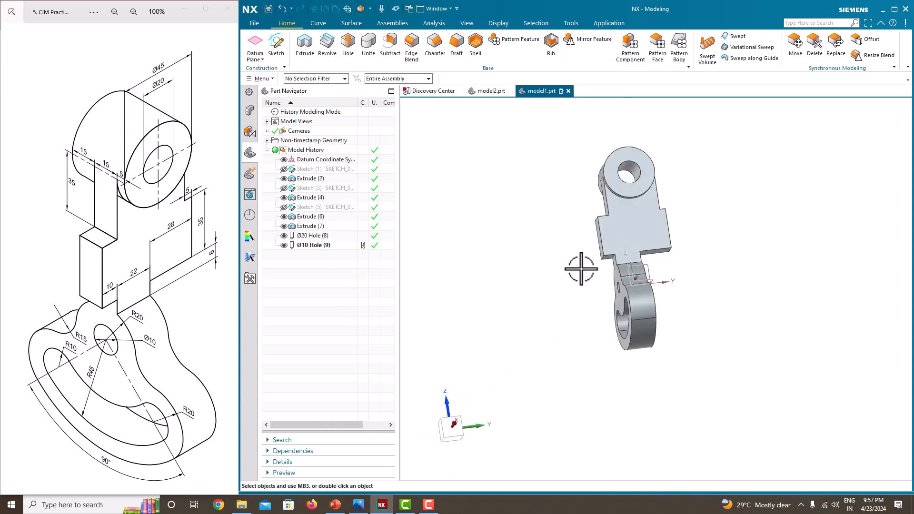
pyautogui.rightClick(511, 211)
pyautogui.moveTo(548, 315)
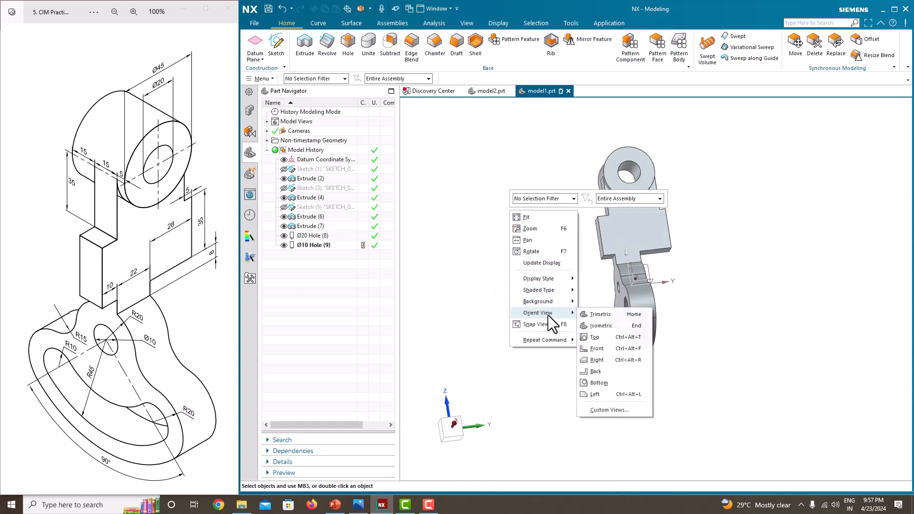
pyautogui.click(611, 328)
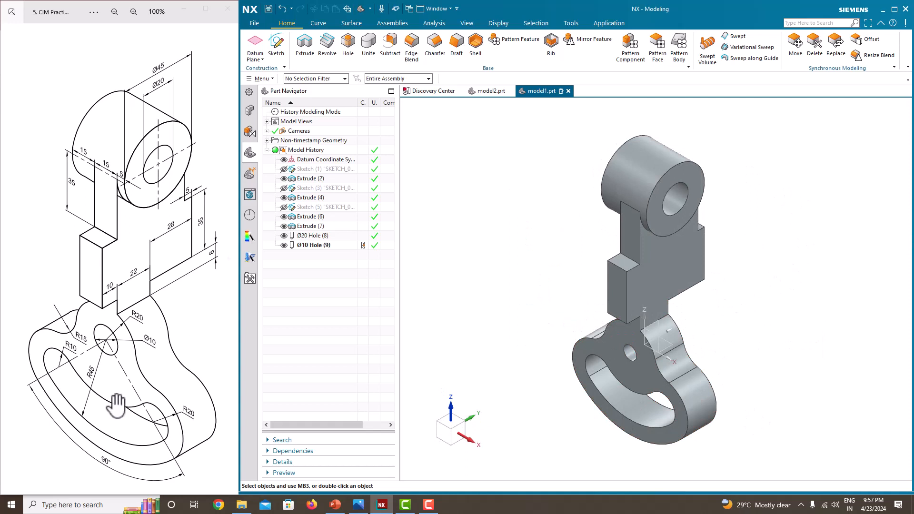
pyautogui.moveTo(751, 332)
pyautogui.mouseDown(button='middle')
pyautogui.moveTo(747, 321)
pyautogui.moveTo(741, 331)
pyautogui.moveTo(762, 332)
pyautogui.moveTo(719, 311)
pyautogui.moveTo(751, 321)
pyautogui.moveTo(750, 329)
pyautogui.mouseUp(button='middle')
pyautogui.scroll(1, 750, 329)
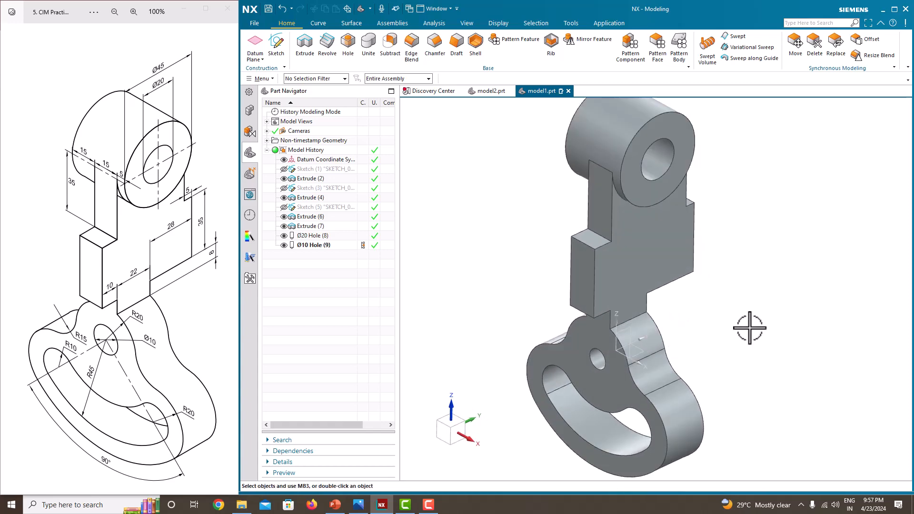
pyautogui.click(894, 10)
pyautogui.moveTo(706, 235)
pyautogui.mouseDown(button='middle')
pyautogui.moveTo(690, 253)
pyautogui.moveTo(706, 237)
pyautogui.moveTo(704, 252)
pyautogui.moveTo(709, 245)
pyautogui.mouseUp(button='middle')
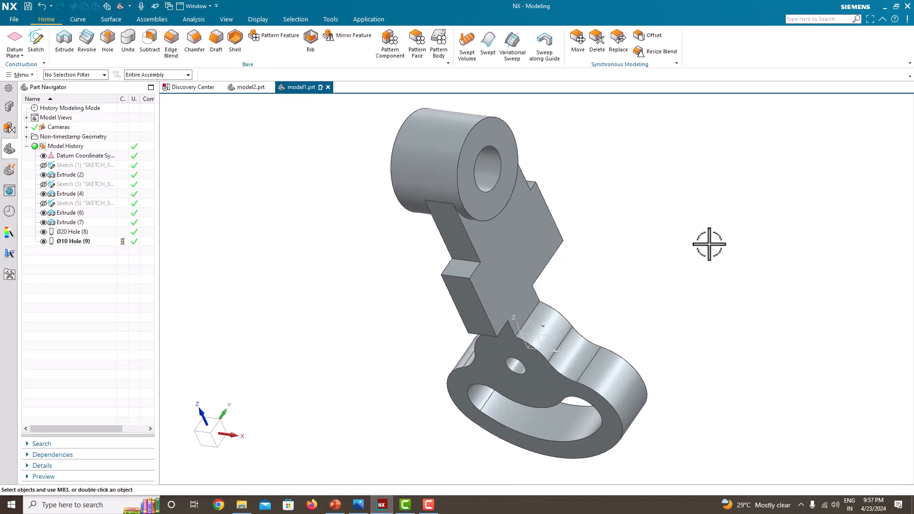